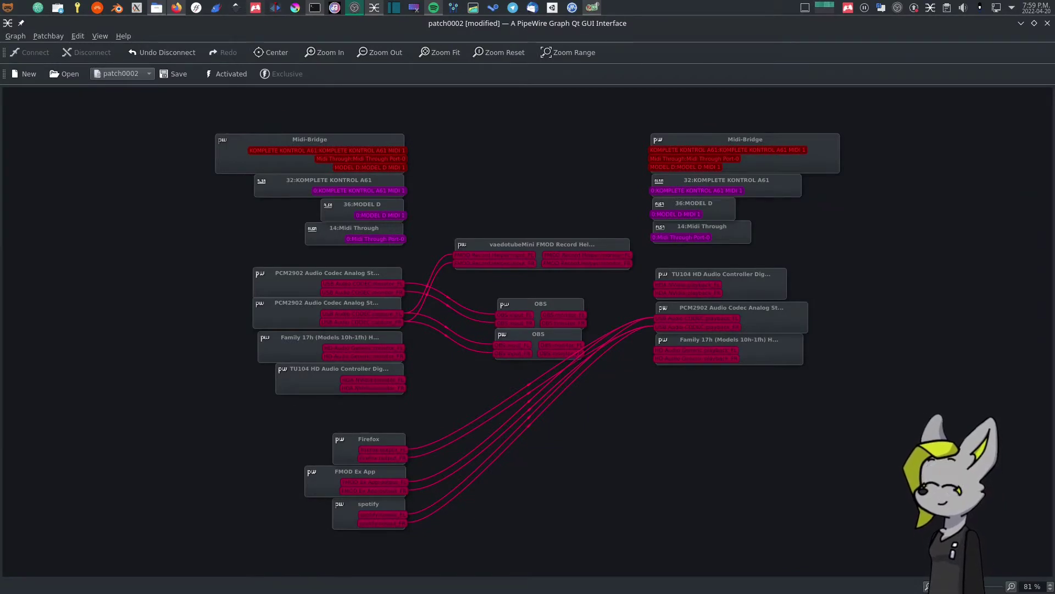
Switch to the Konsole terminal, return to the home directory and clear the screen.
left_click(314, 7)
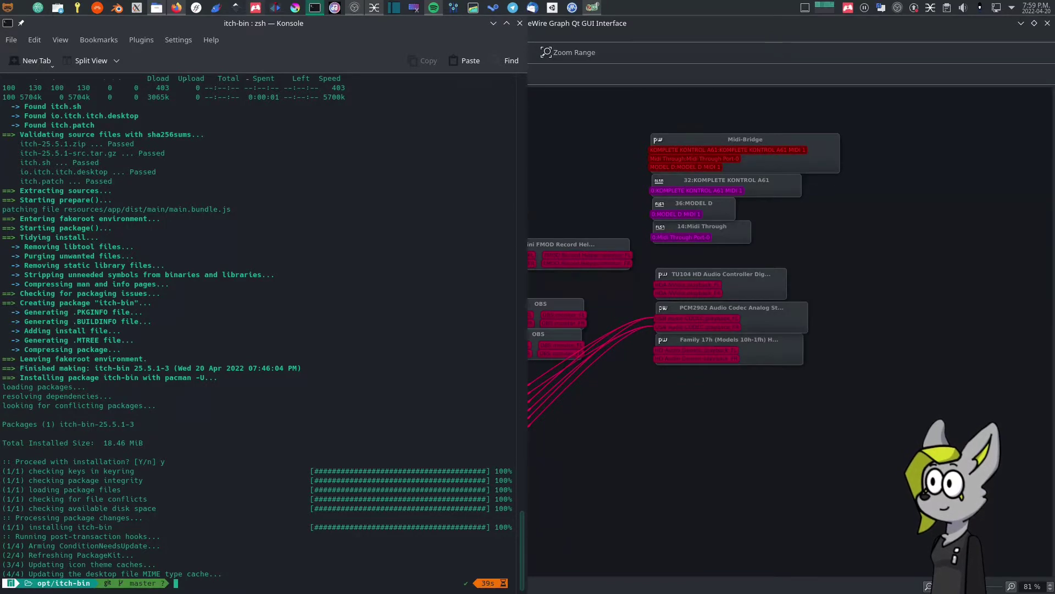
key("ctrl+s")
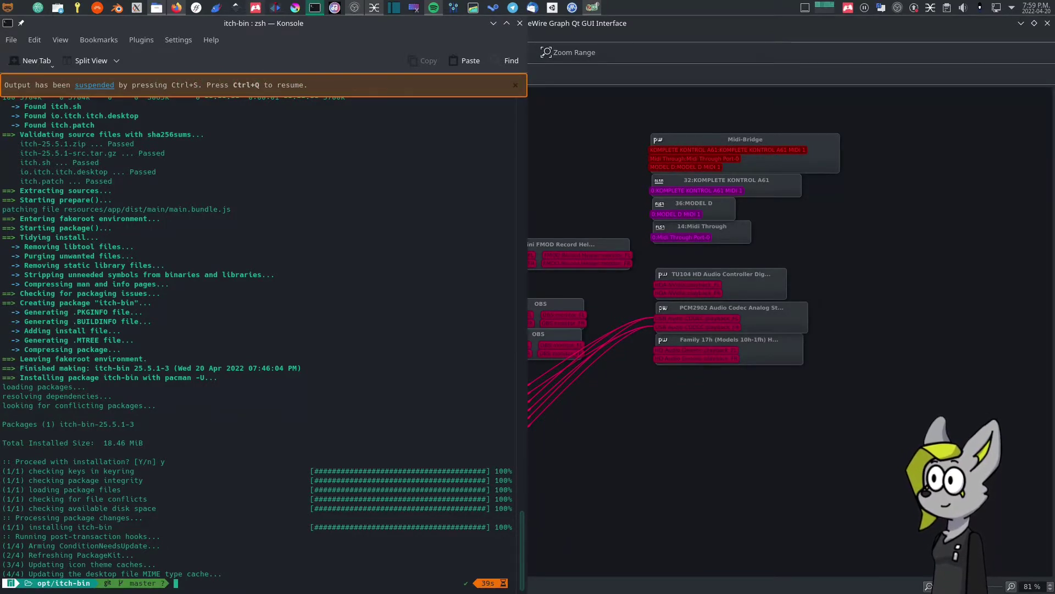
key("ctrl+q")
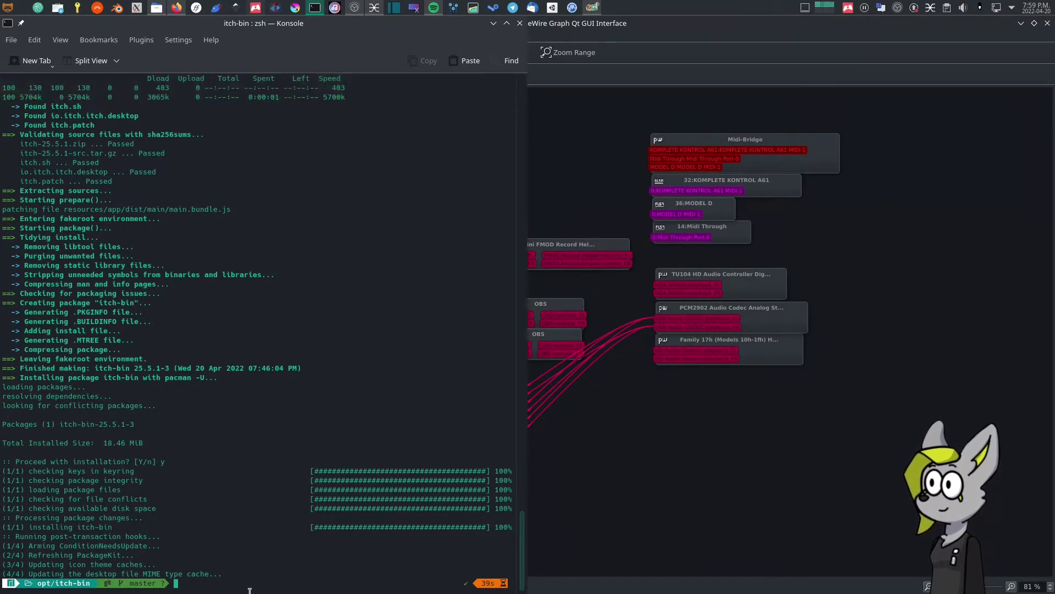
type("clear")
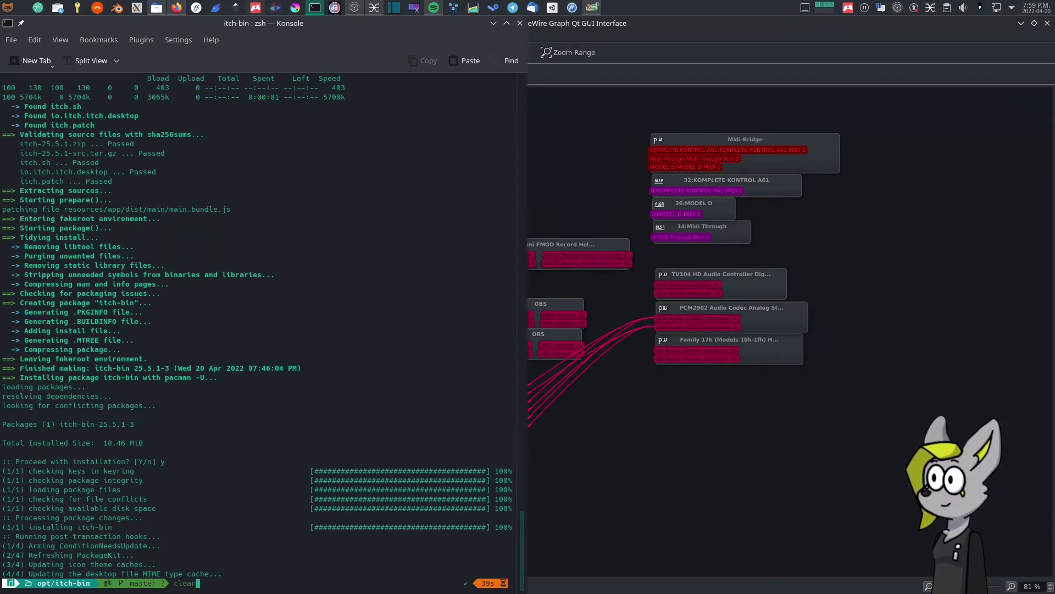
key("Return")
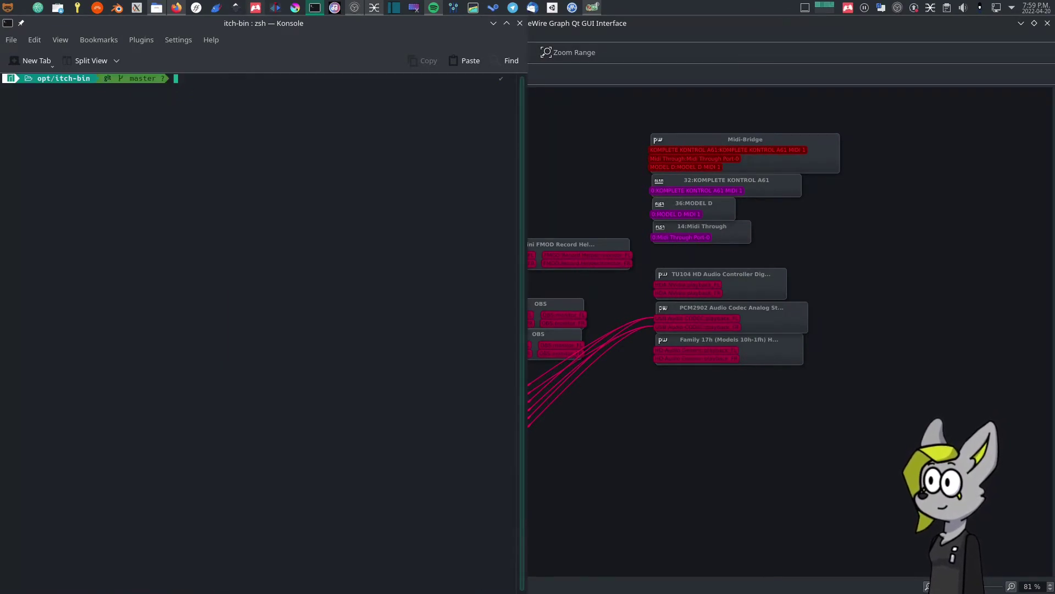
type("cd")
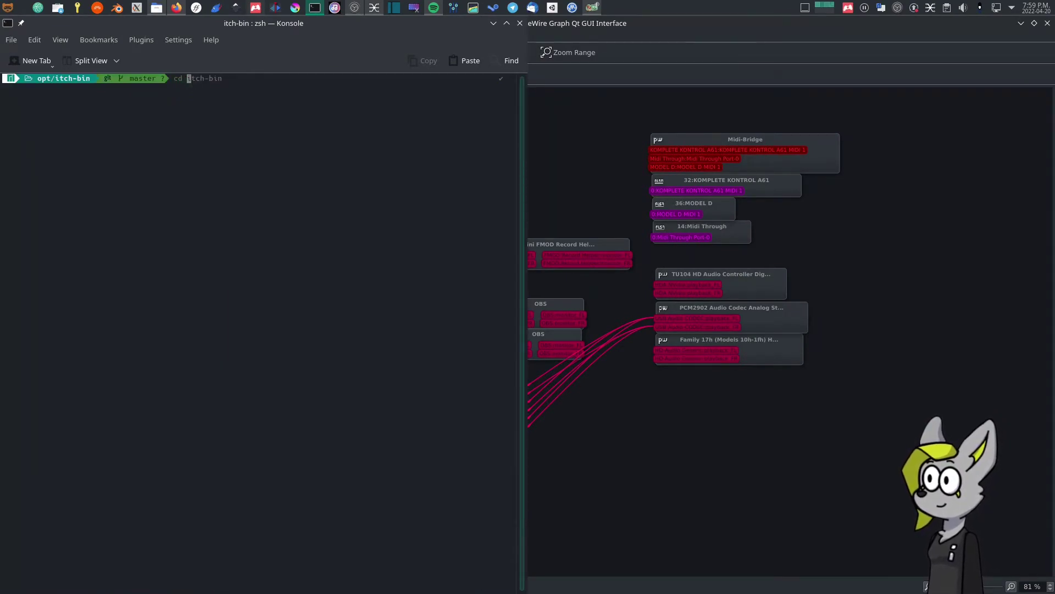
key("Return")
type("clear")
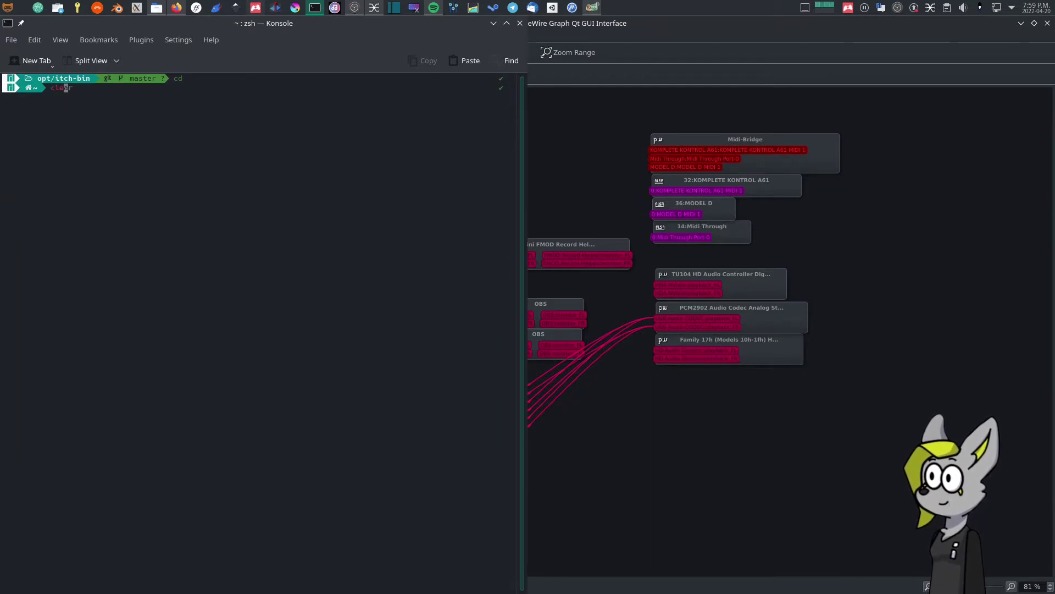
key("Return")
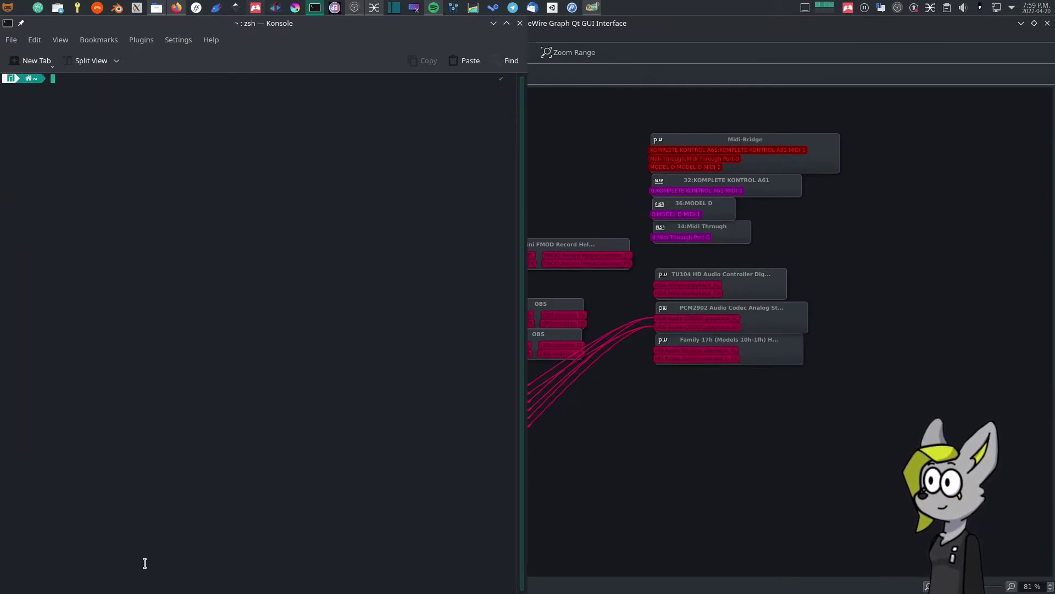
Run sudo pacman -Syu with the sudo password to check for system updates and decline the installation.
type("sudo ")
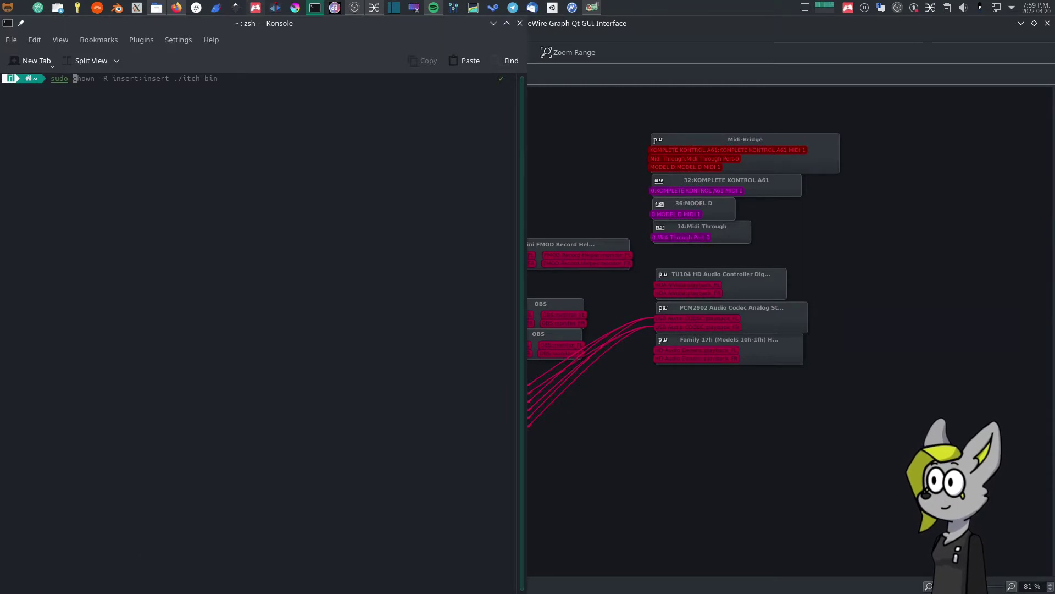
type("p")
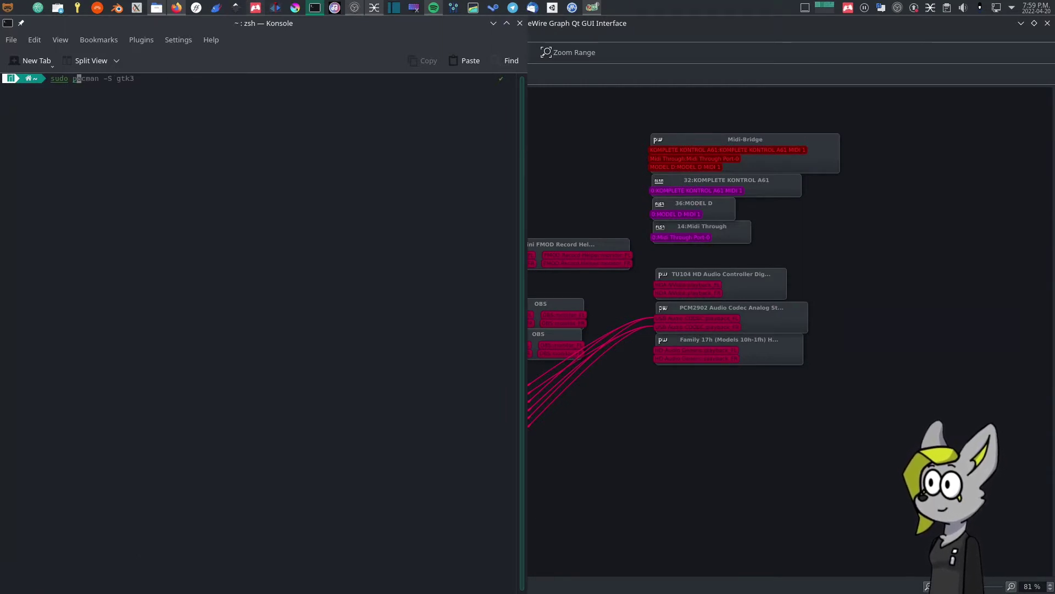
type("acman -Syu")
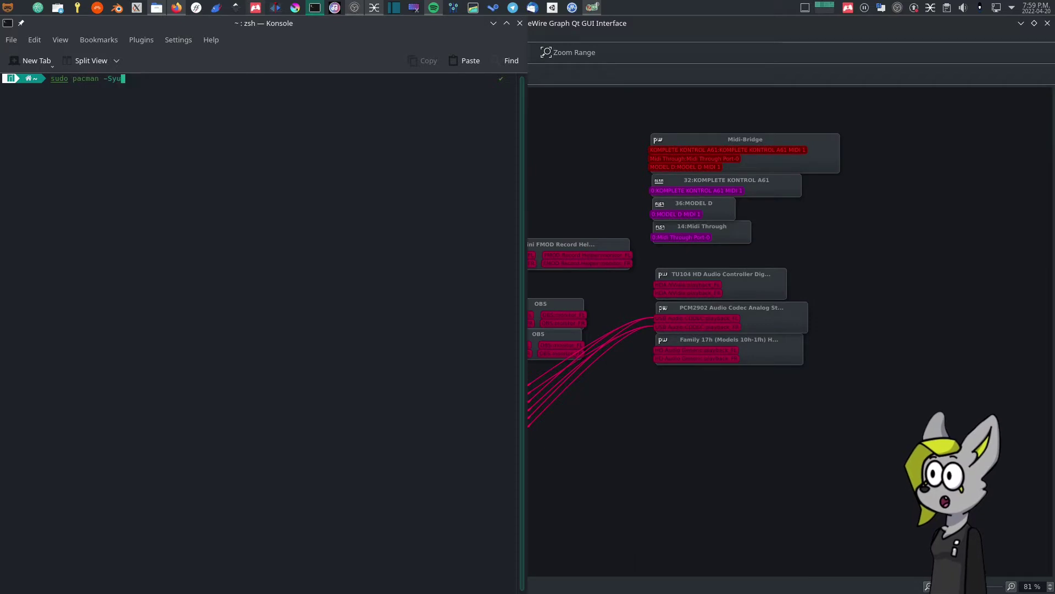
key("Return")
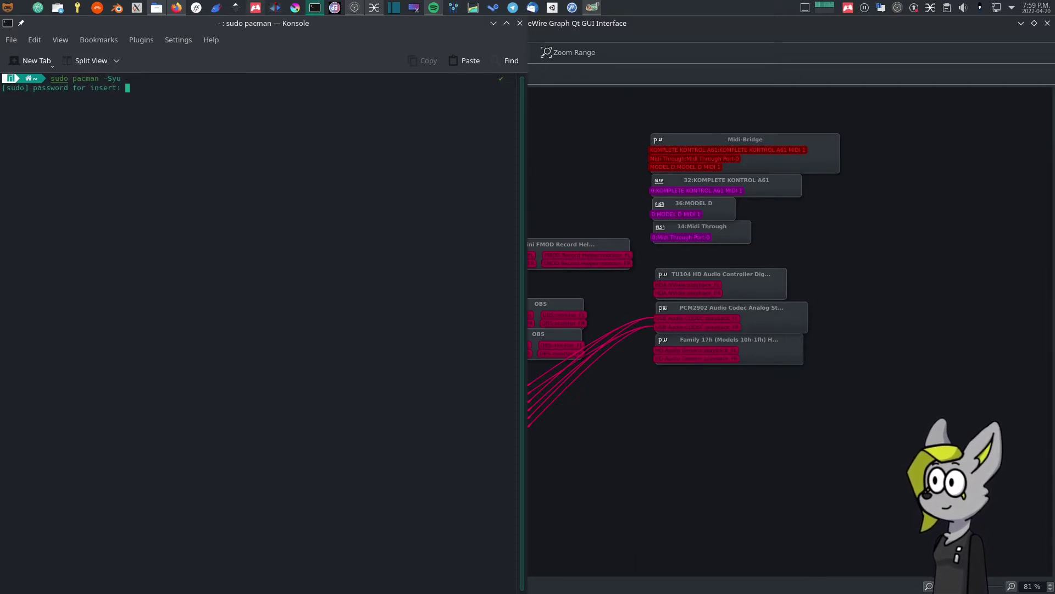
key("Return")
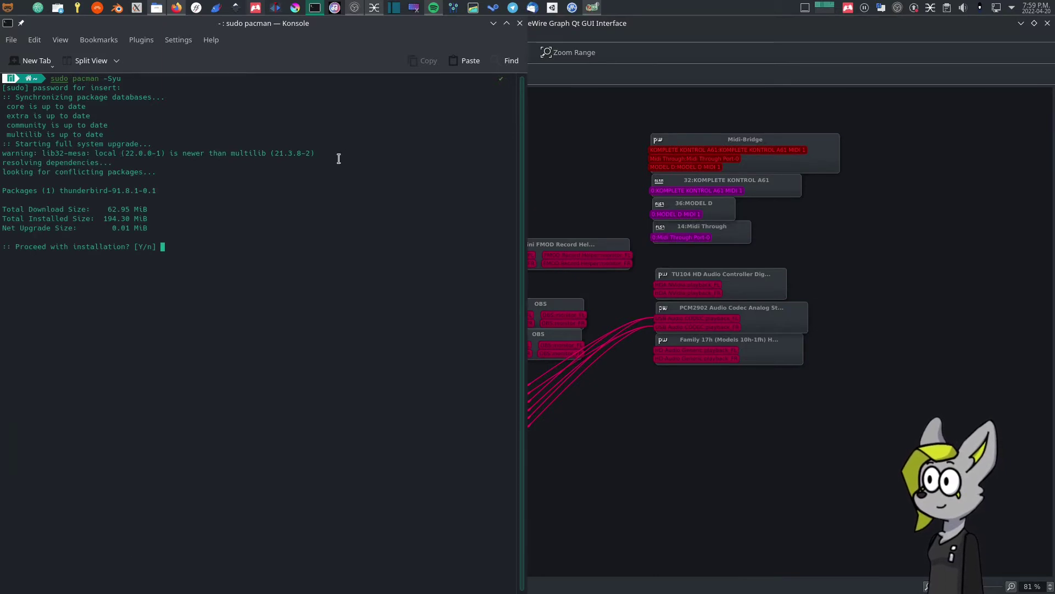
type("n")
key("Return")
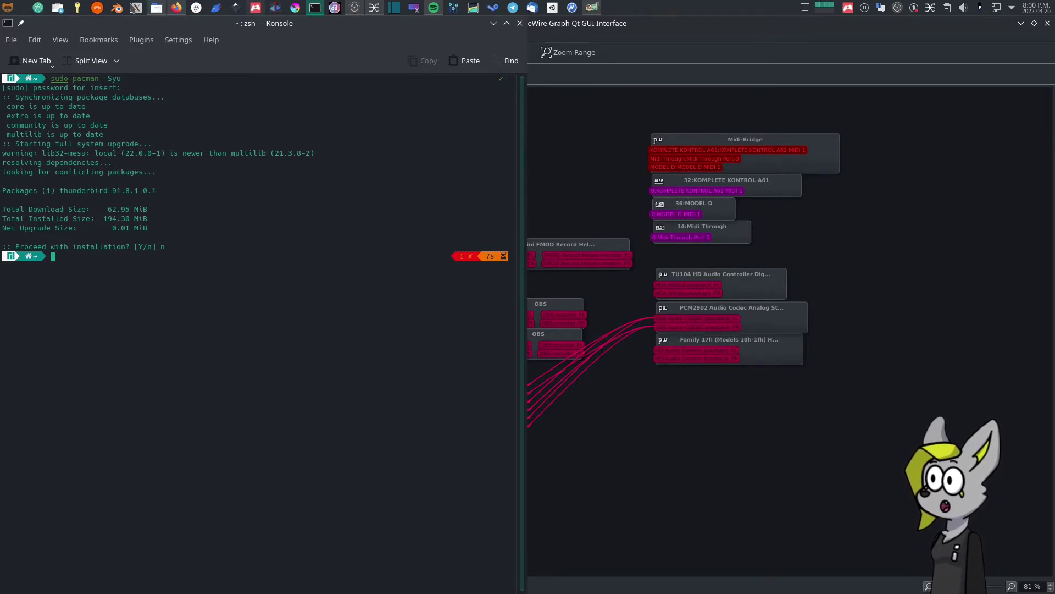
Review the graphics drivers in Hardware Configuration and the kernel list in System Settings, and close the window.
left_click(454, 7)
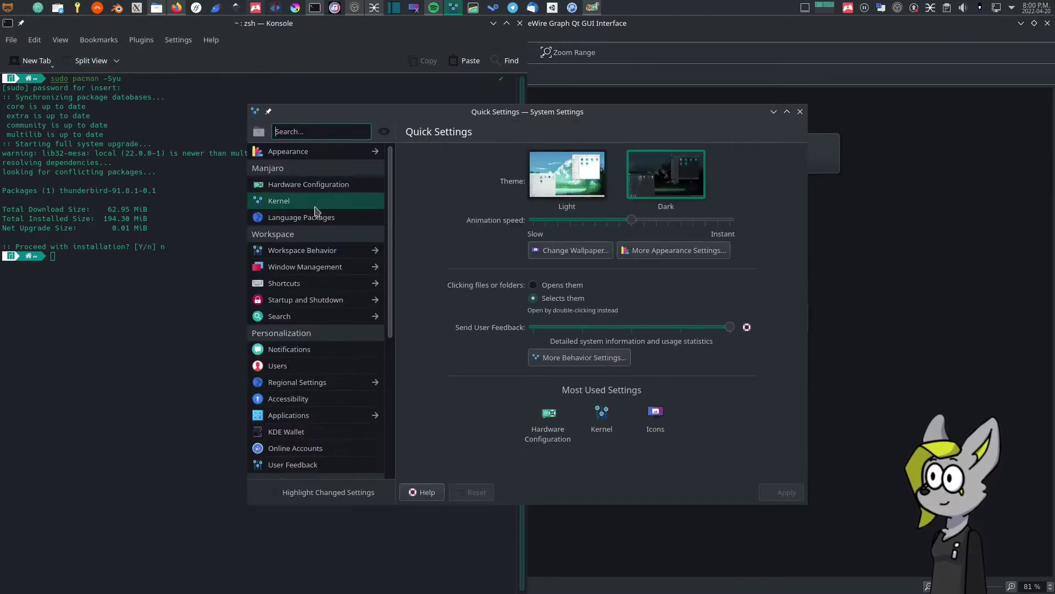
left_click(313, 187)
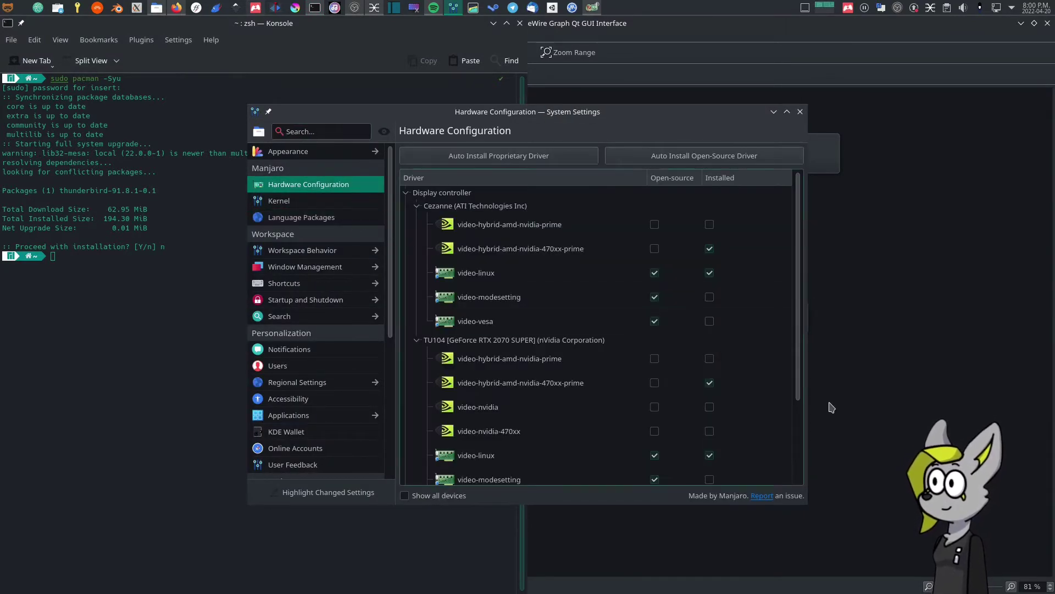
left_click(536, 385)
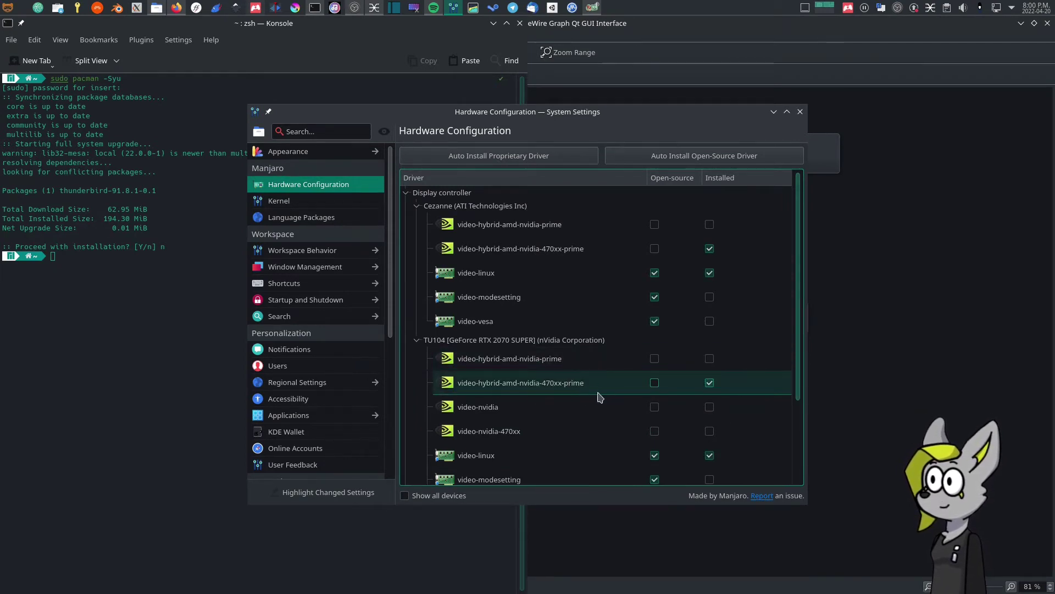
left_click(302, 215)
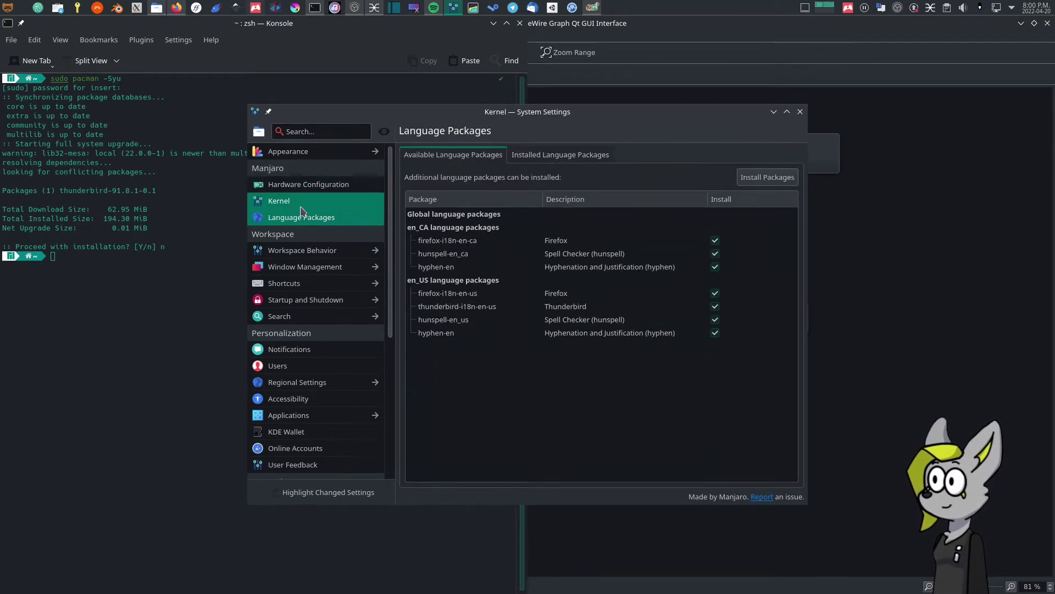
left_click(301, 207)
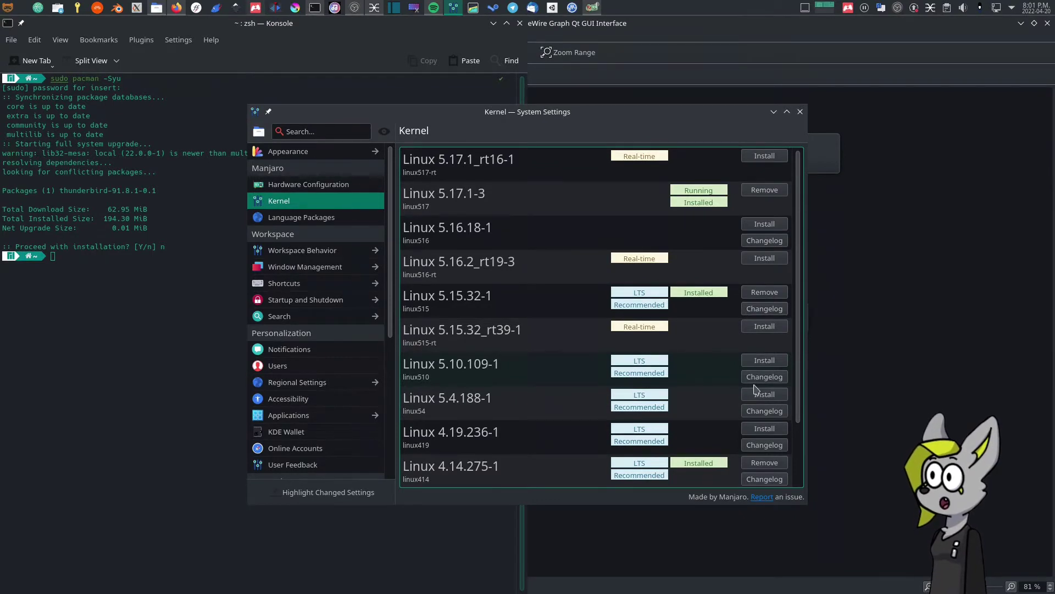
left_click(800, 112)
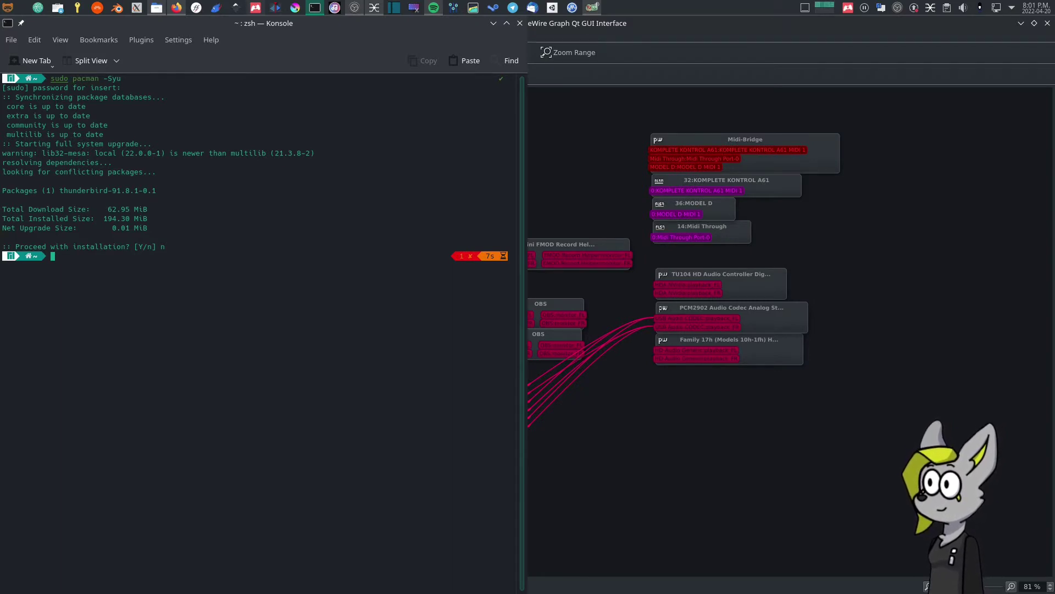
Enter the install command sudo pacman -S manjaro-pulse in the terminal without running it.
type("su")
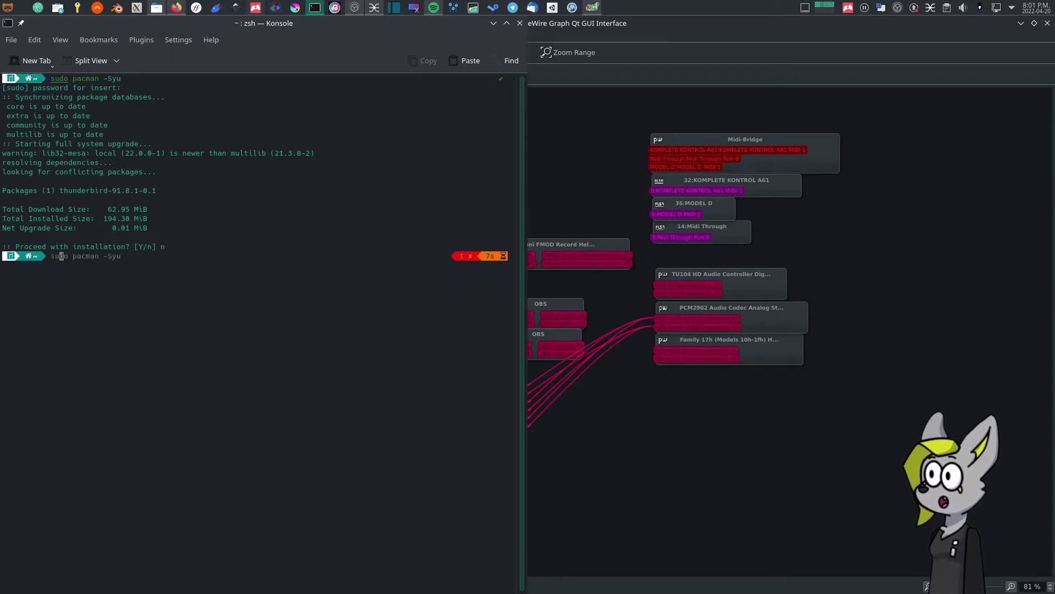
type("dop")
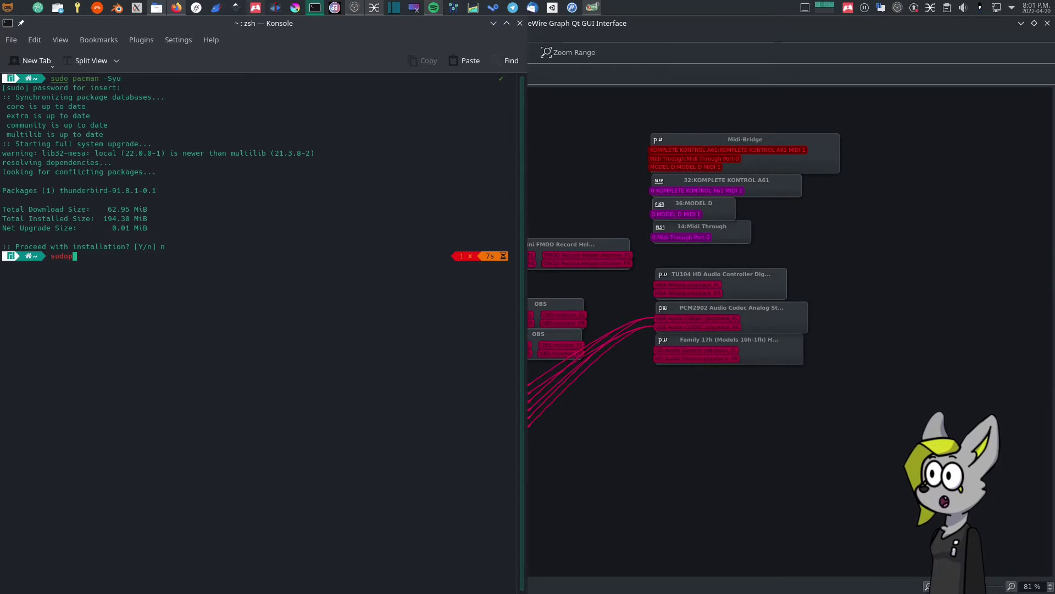
key("BackSpace")
type("p")
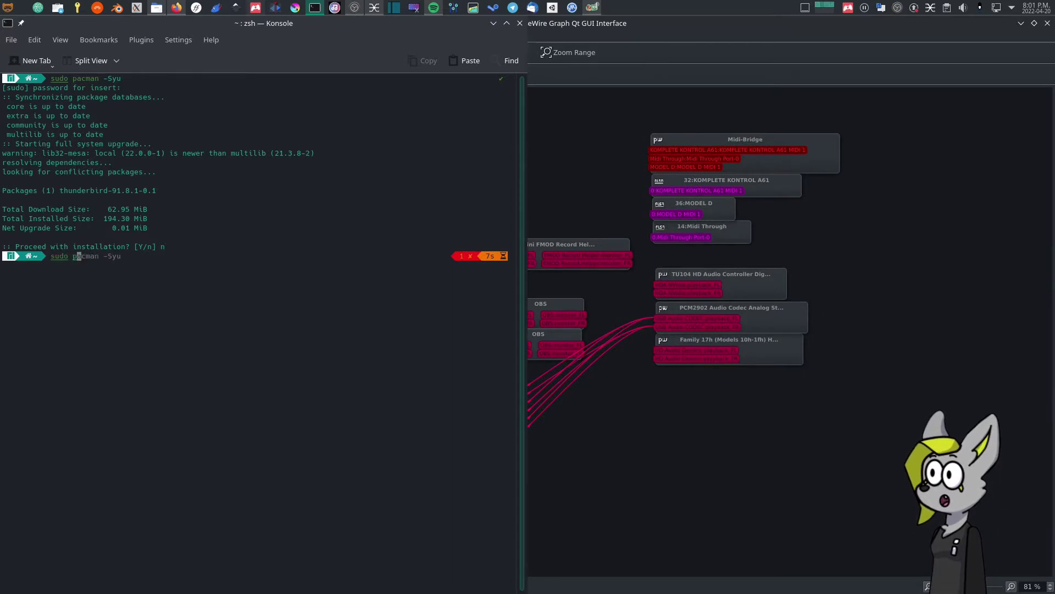
type("acma")
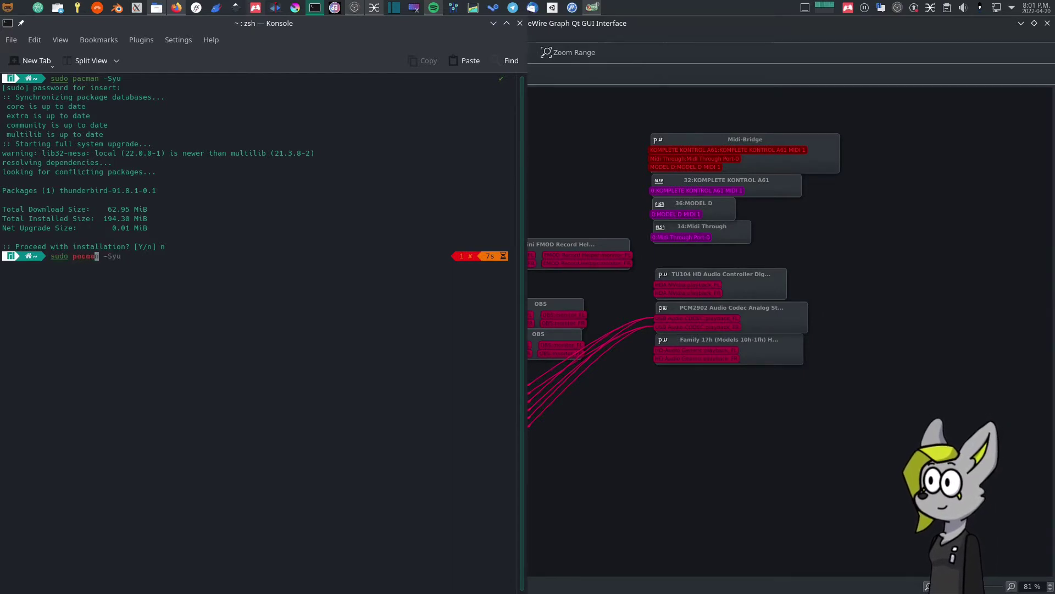
type("n -S")
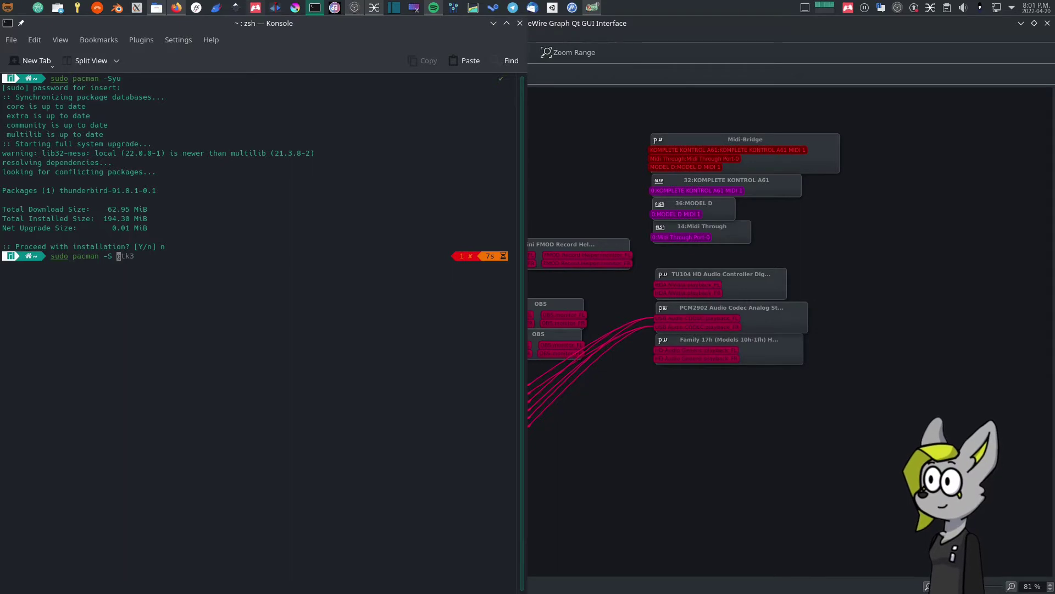
type("manjaro")
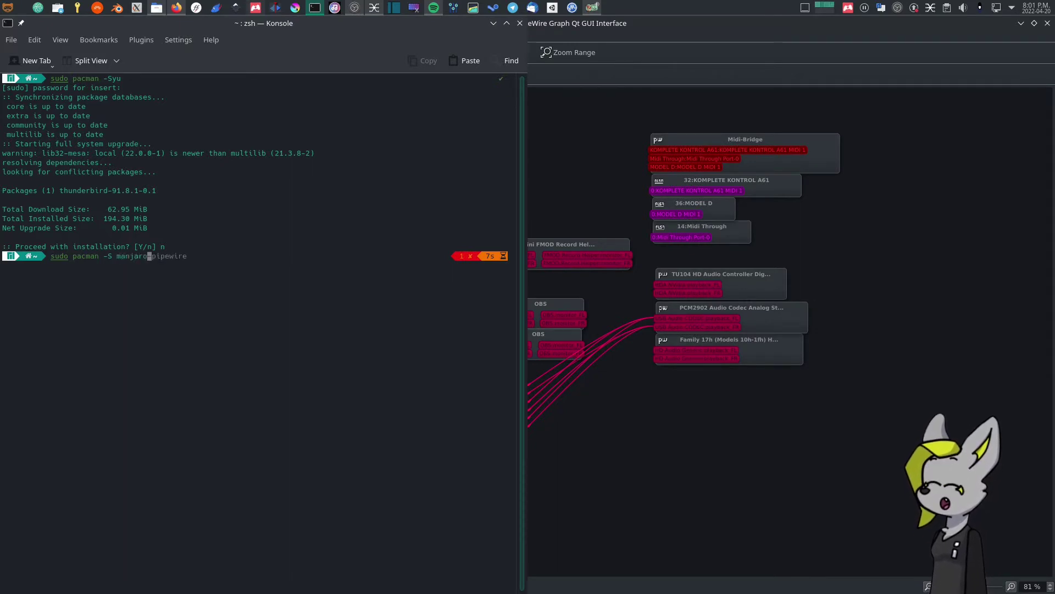
type("-pulse")
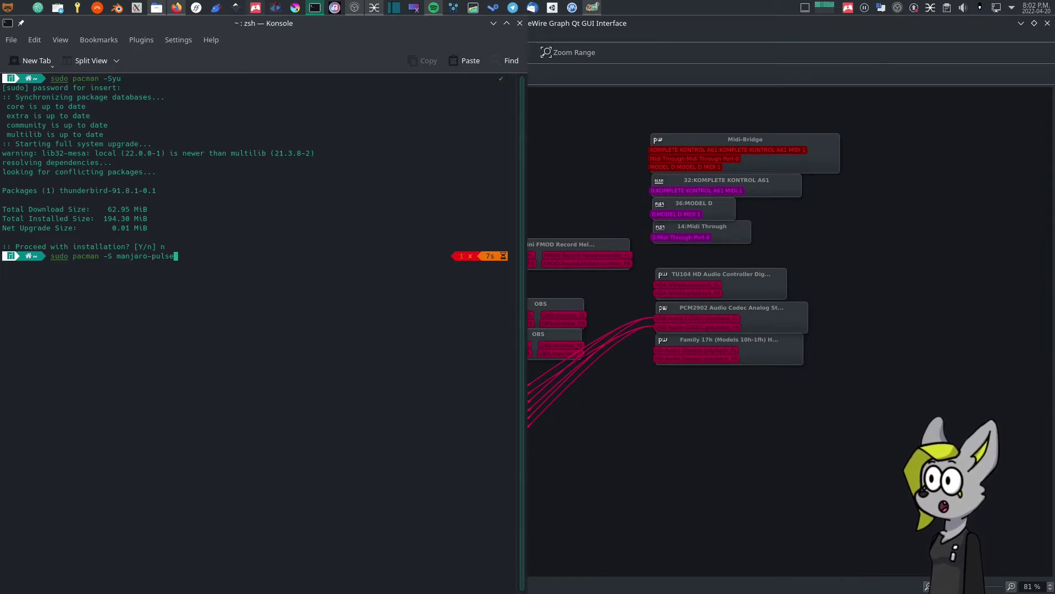
Change the package name to manjaro-pipewire, try to install it, and agree to delete the downloaded package file.
key("BackSpace")
key("BackSpace")
key("BackSpace")
key("BackSpace")
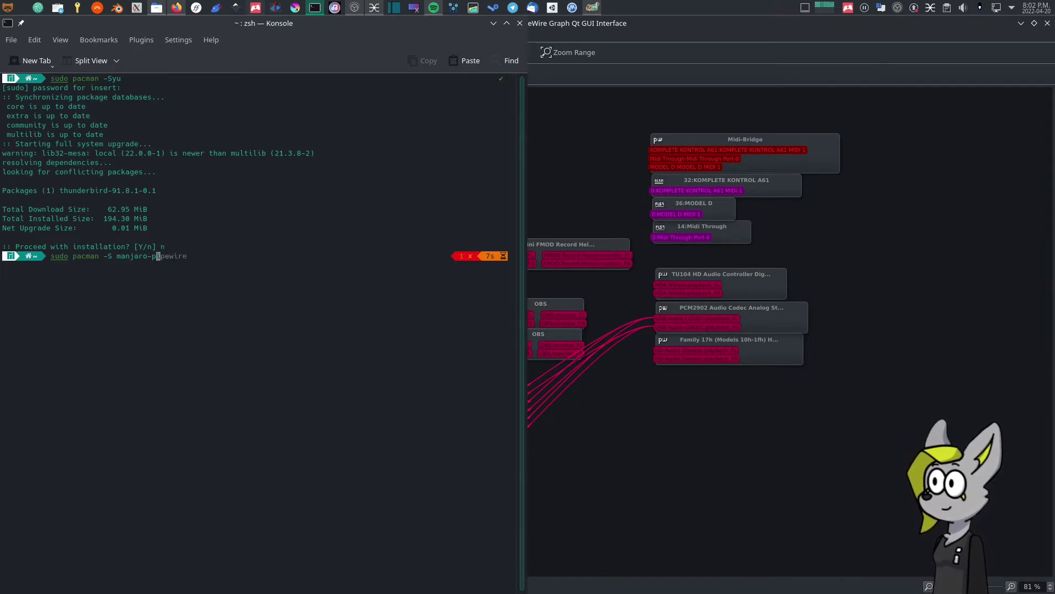
type("ipewire")
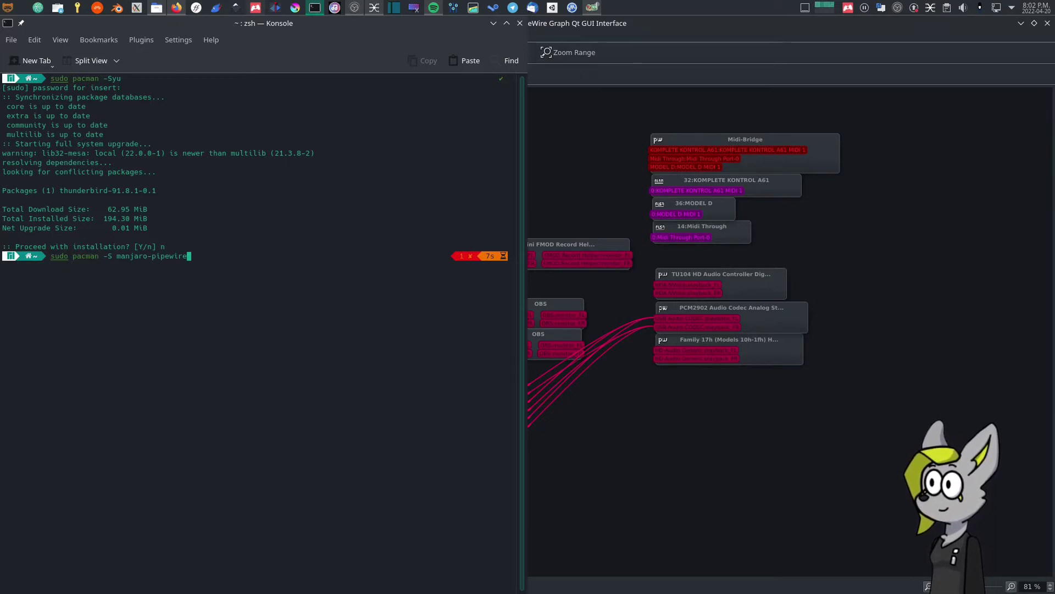
key("Return")
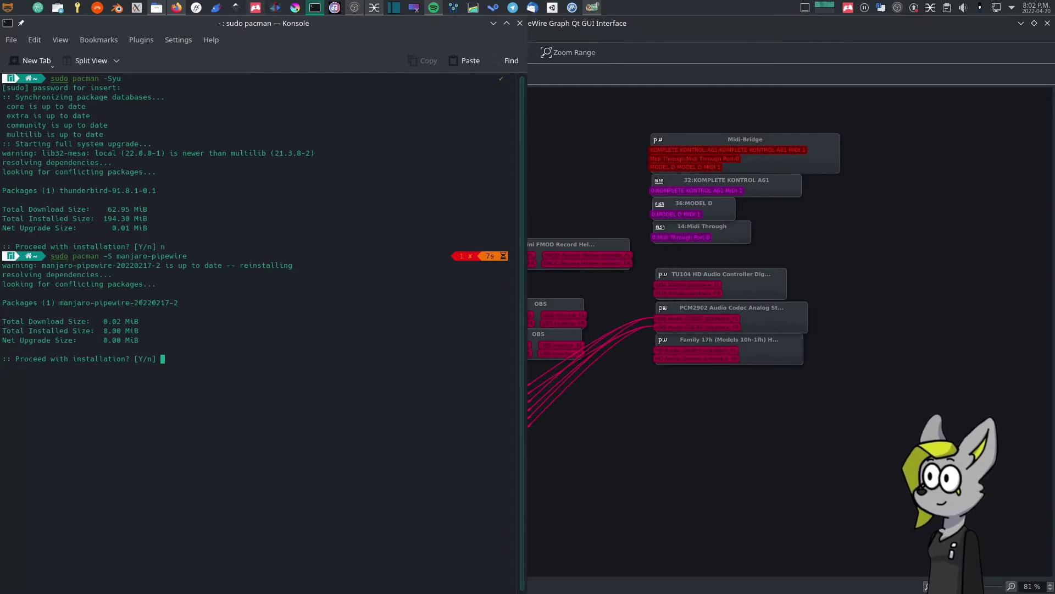
type("y")
key("Return")
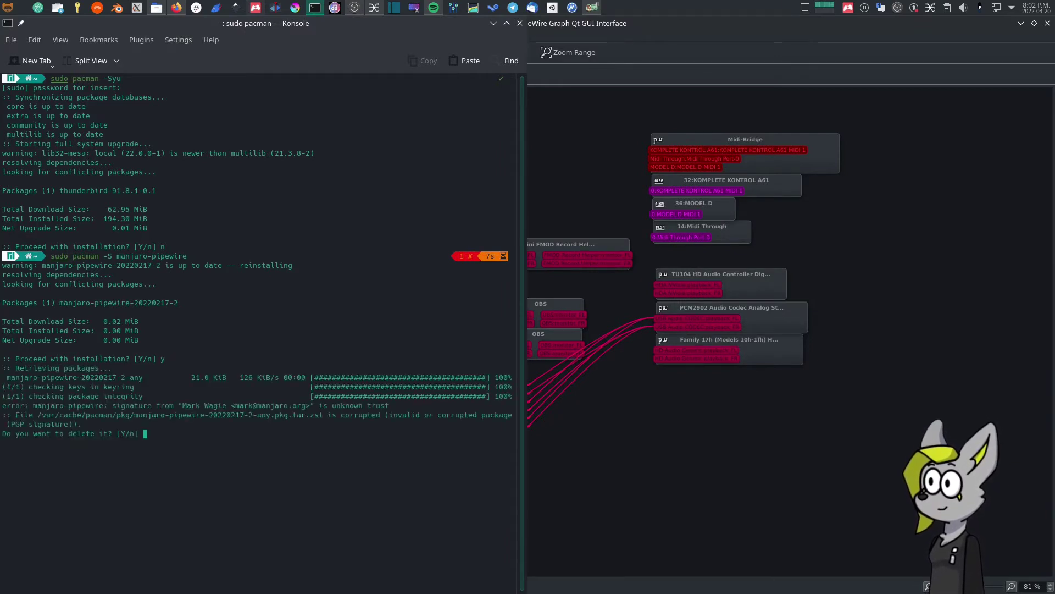
type("y")
key("Return")
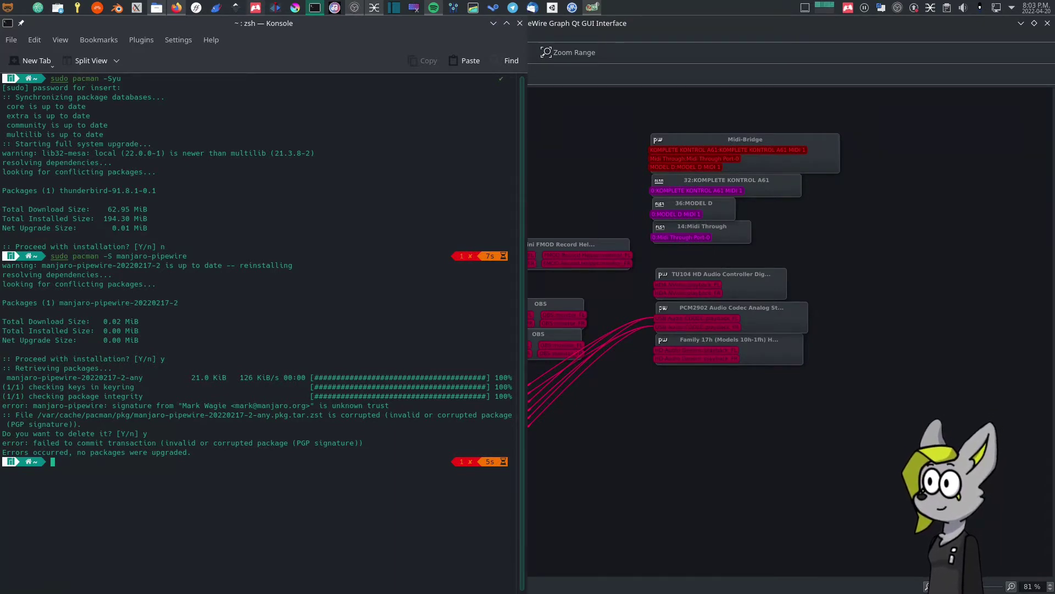
Change the package in the previous install command to pipewire-jack, run it with sudo pacman -S, and agree to the installation.
key("Up")
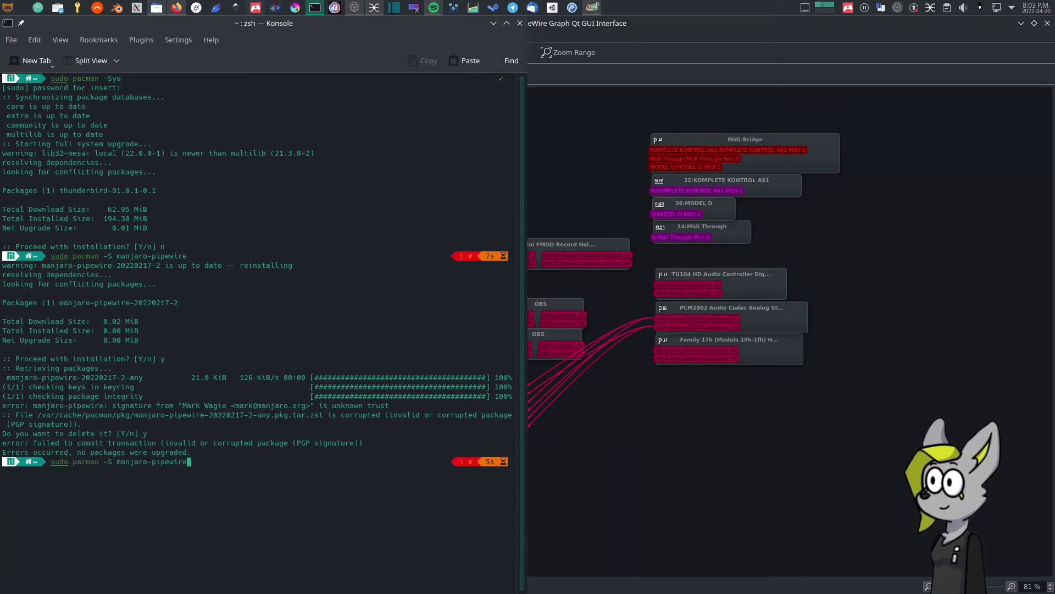
key("Left")
key("Left")
key("Left")
key("Left")
key("Left")
key("Left")
key("Left")
key("Left")
key("Left")
key("Left")
key("Left")
key("Left")
key("Left")
key("Left")
key("Left")
key("Left")
key("Left")
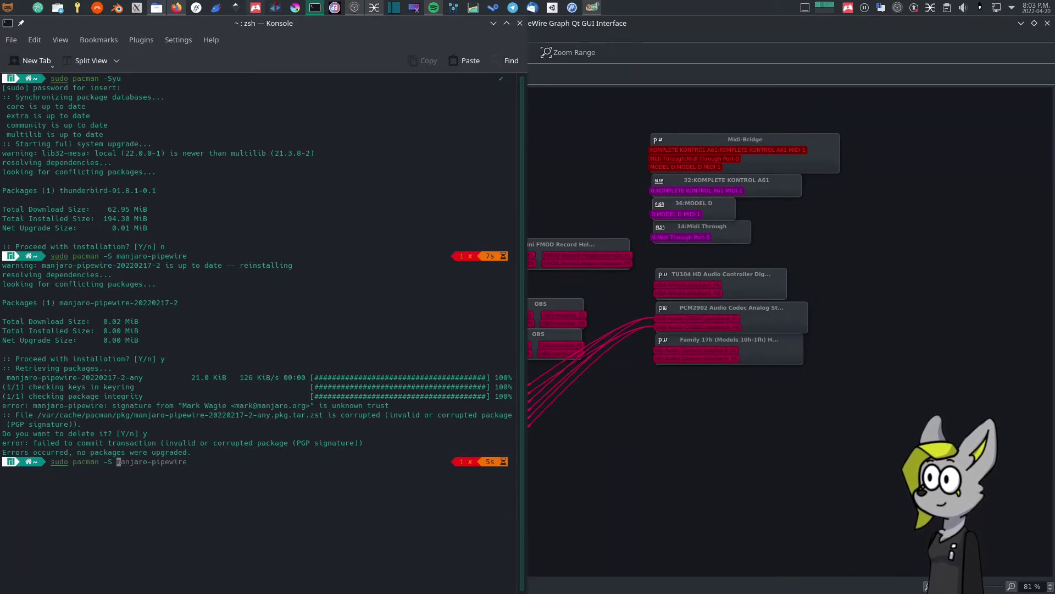
key("ctrl+k")
type("pi")
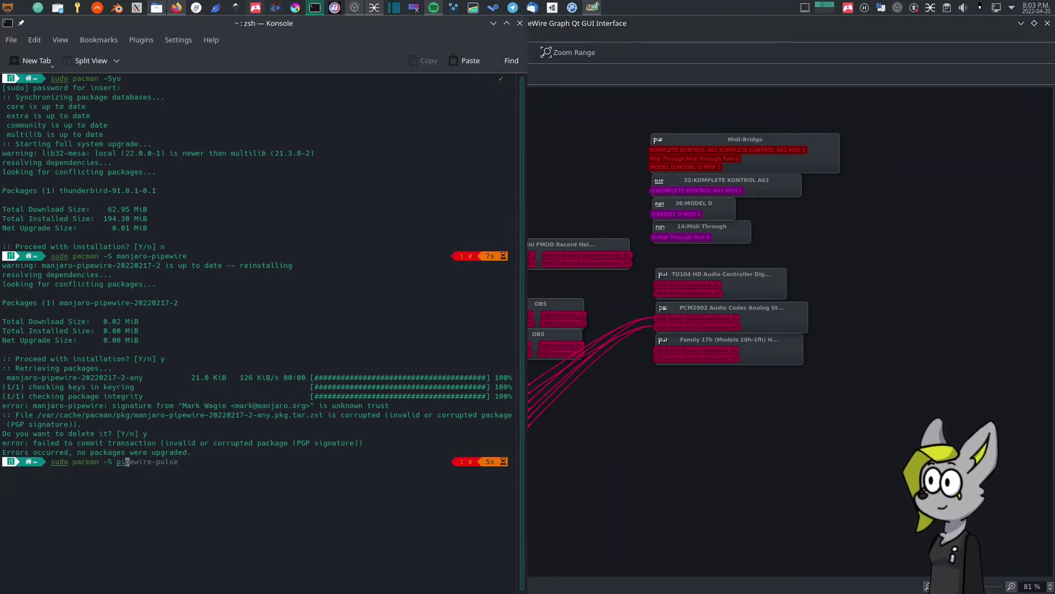
type("pewire")
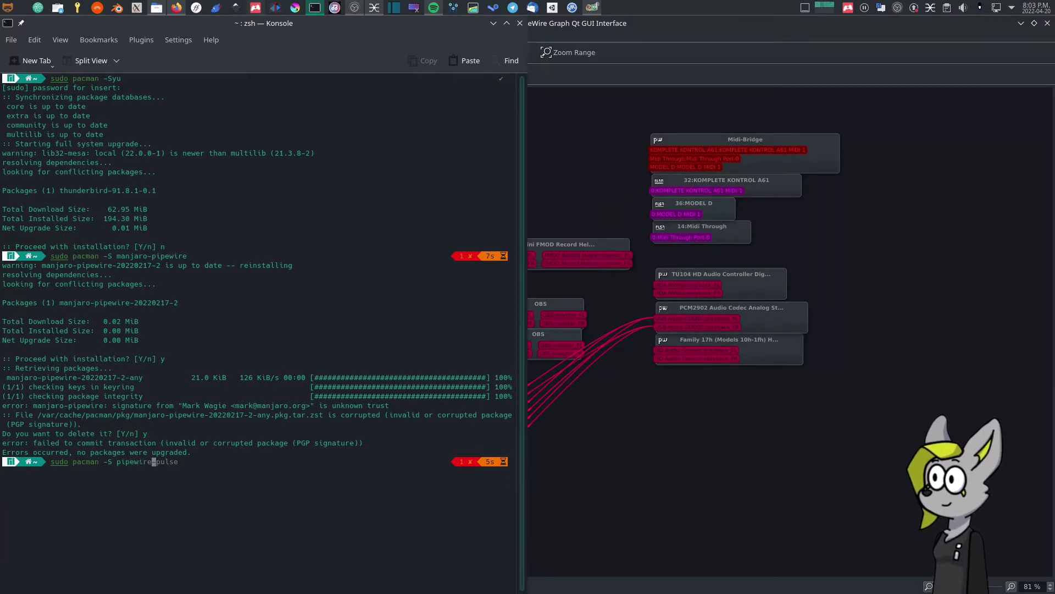
type("-jack")
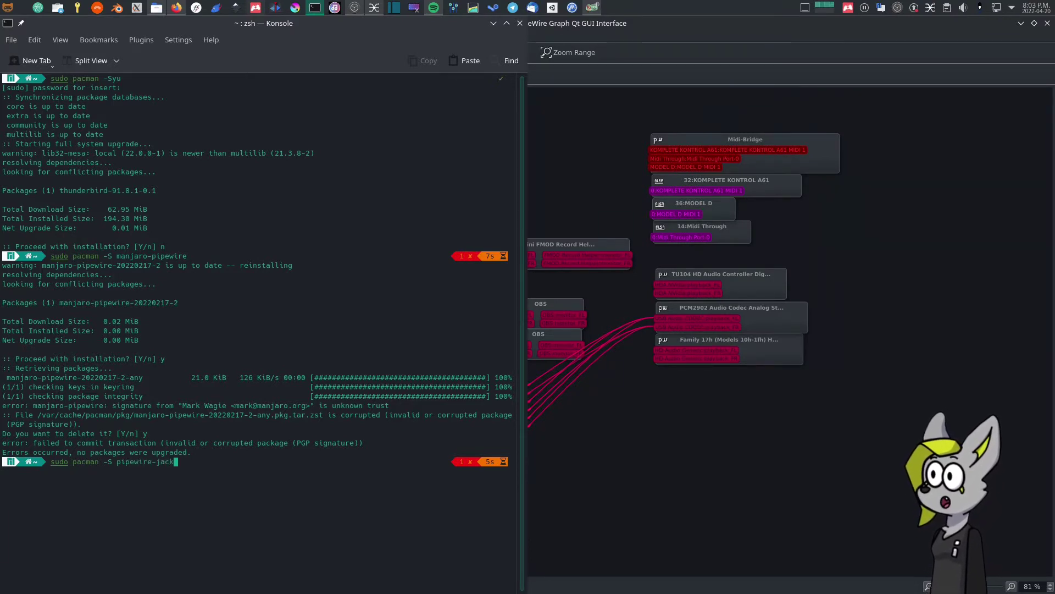
key("Return")
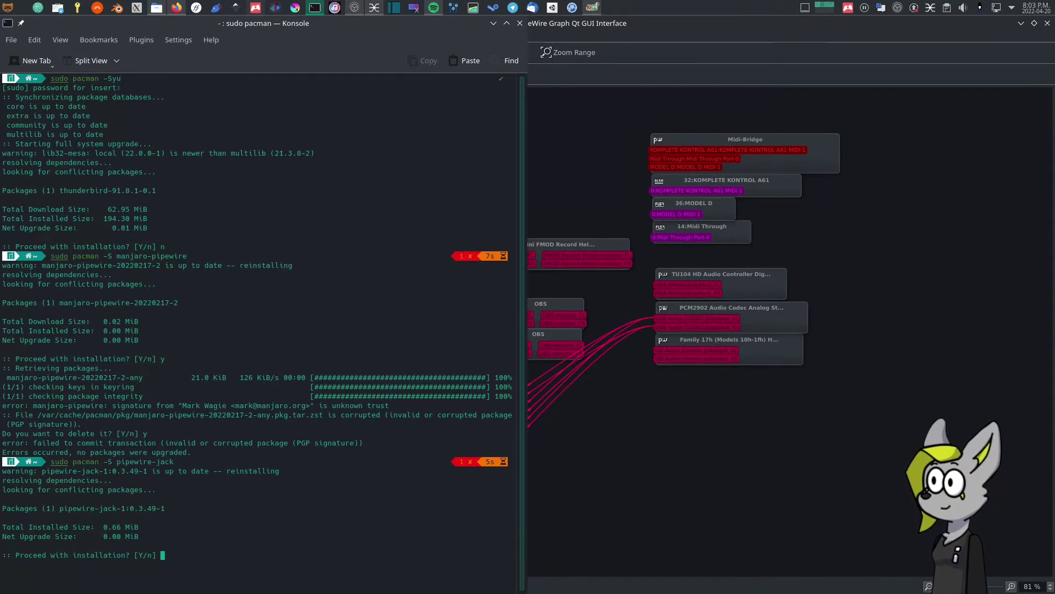
type("y")
key("Return")
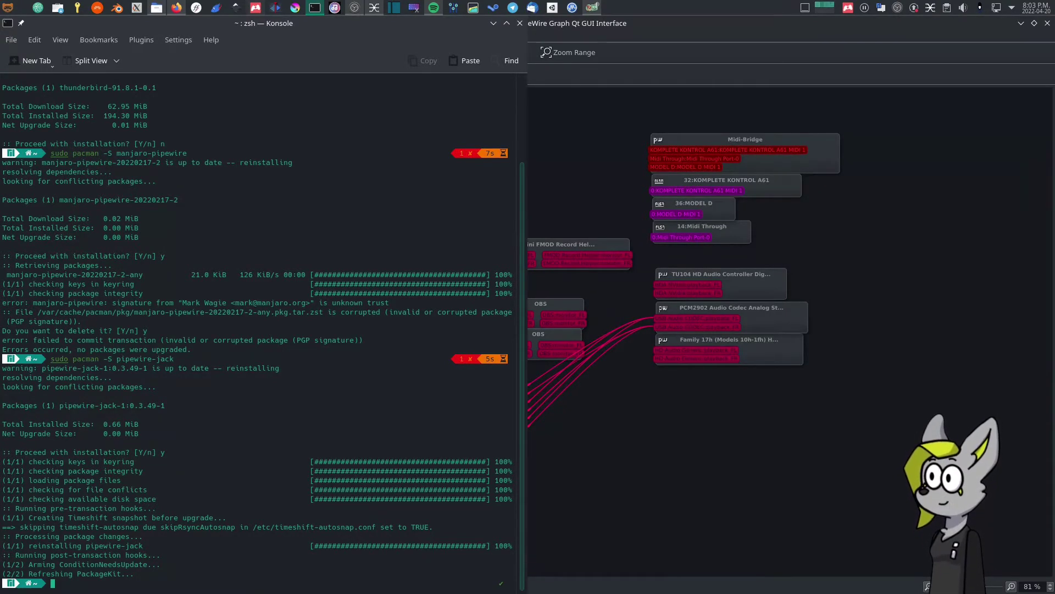
Edit the last command to sudo pacman -S pipewire-pulse, run it, and accept the installation.
key("Up")
key("Left")
key("Left")
key("Left")
key("Left")
key("Left")
key("Left")
key("Left")
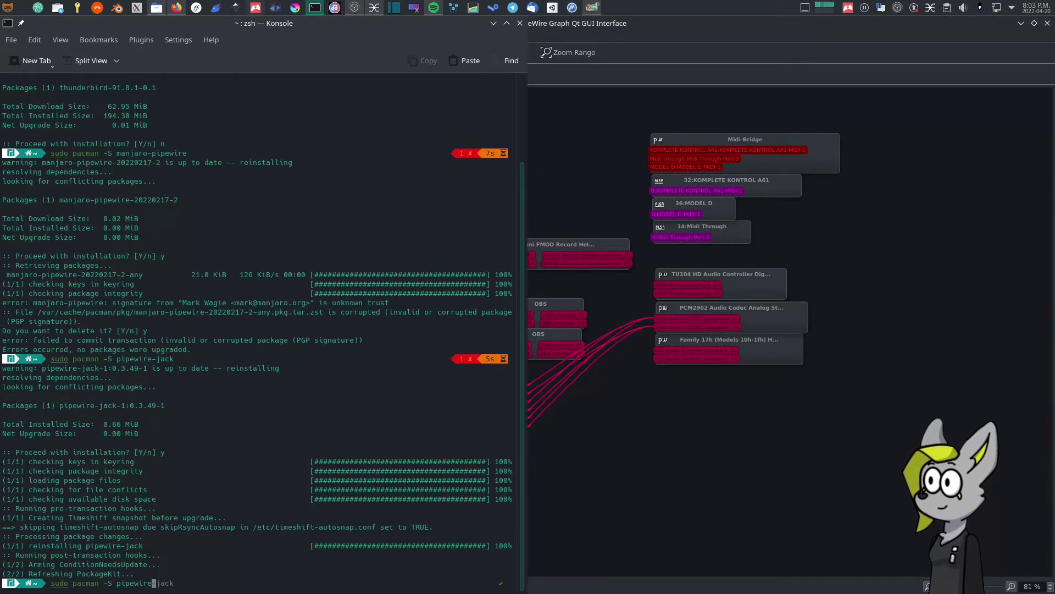
key("Right")
key("Right")
key("Right")
key("ctrl+k")
type("pul")
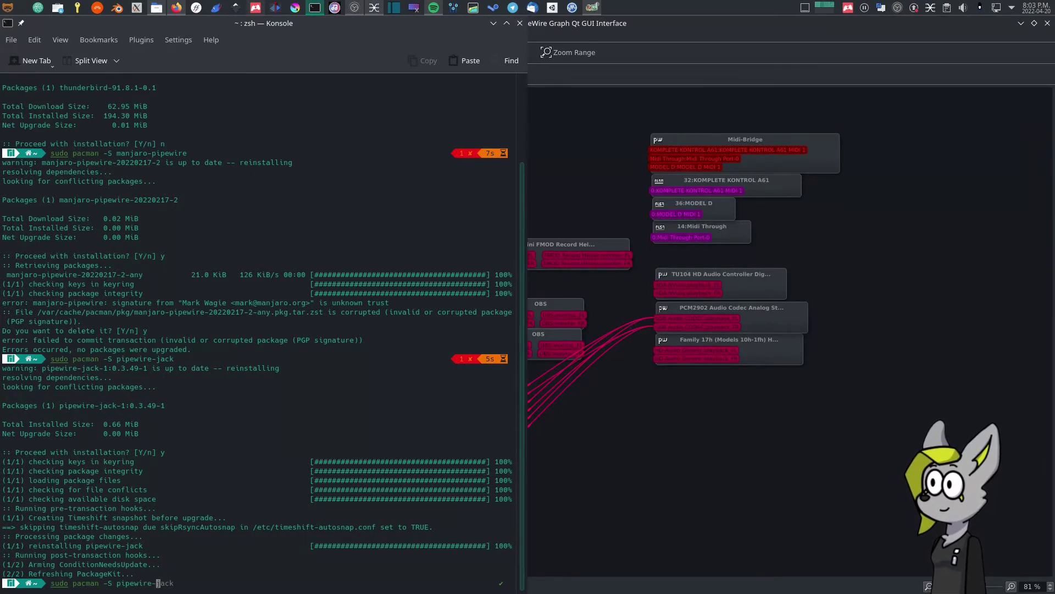
type("se")
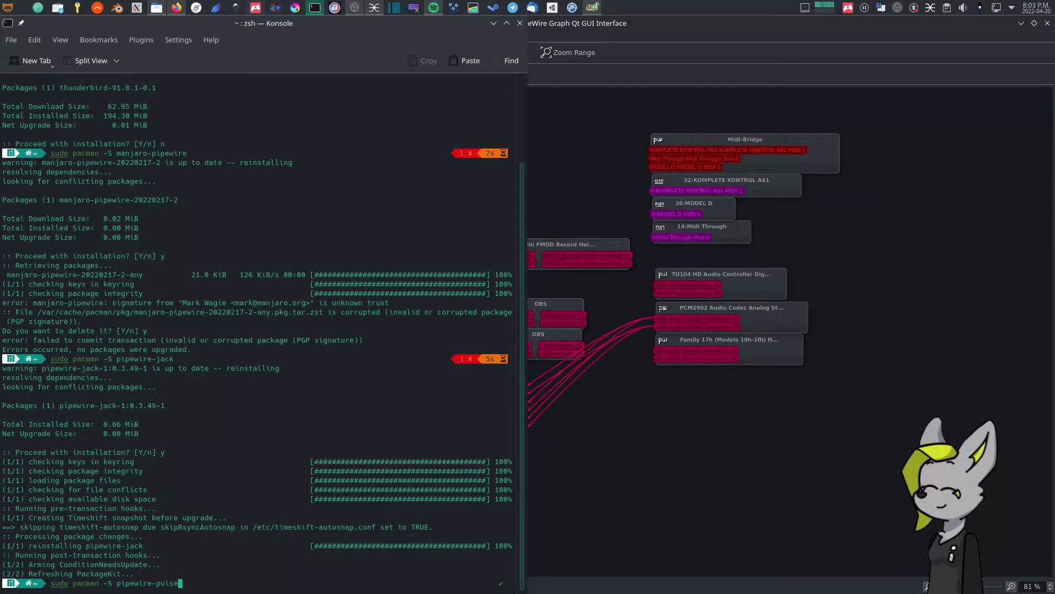
key("Return")
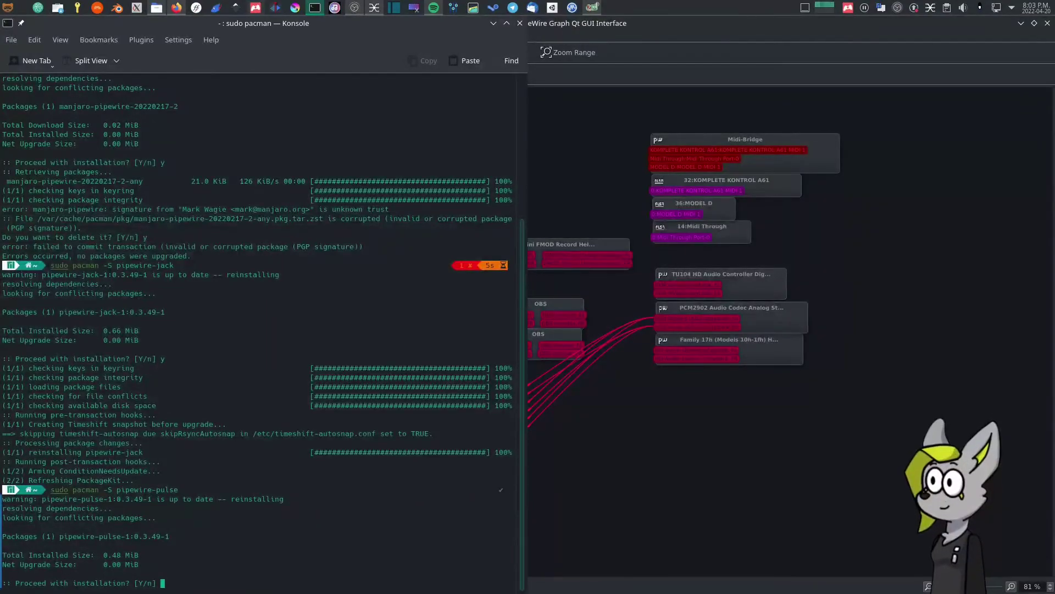
type("y")
key("Return")
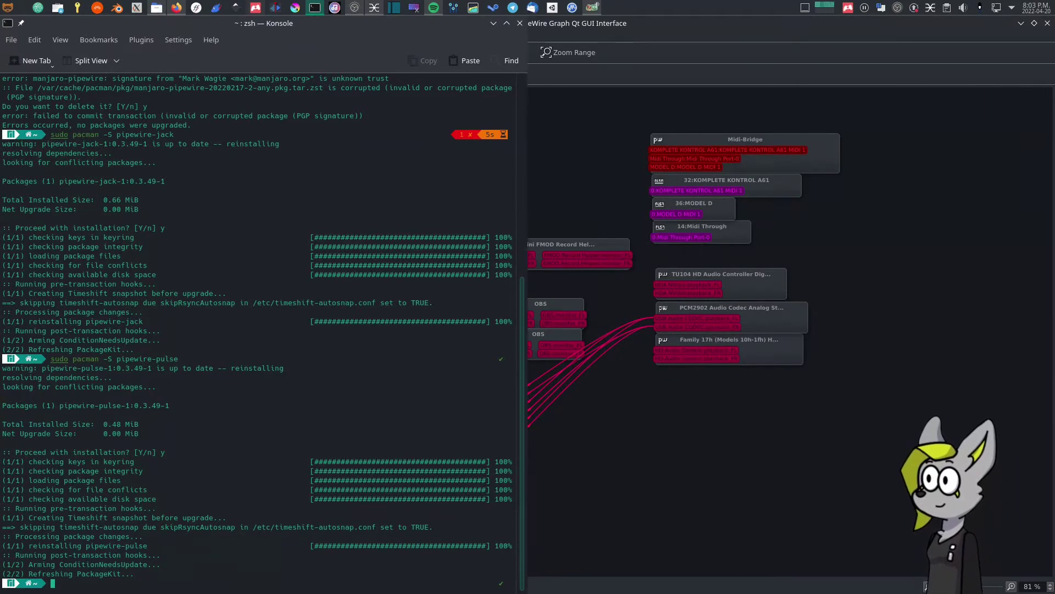
Replace the package name with qpwgraph in the last pacman -S command, run it, and agree to the installation.
key("Up")
key("Left")
key("Left")
key("Left")
key("Left")
key("Left")
key("Left")
key("Left")
key("Left")
key("Left")
key("Left")
key("Left")
key("Left")
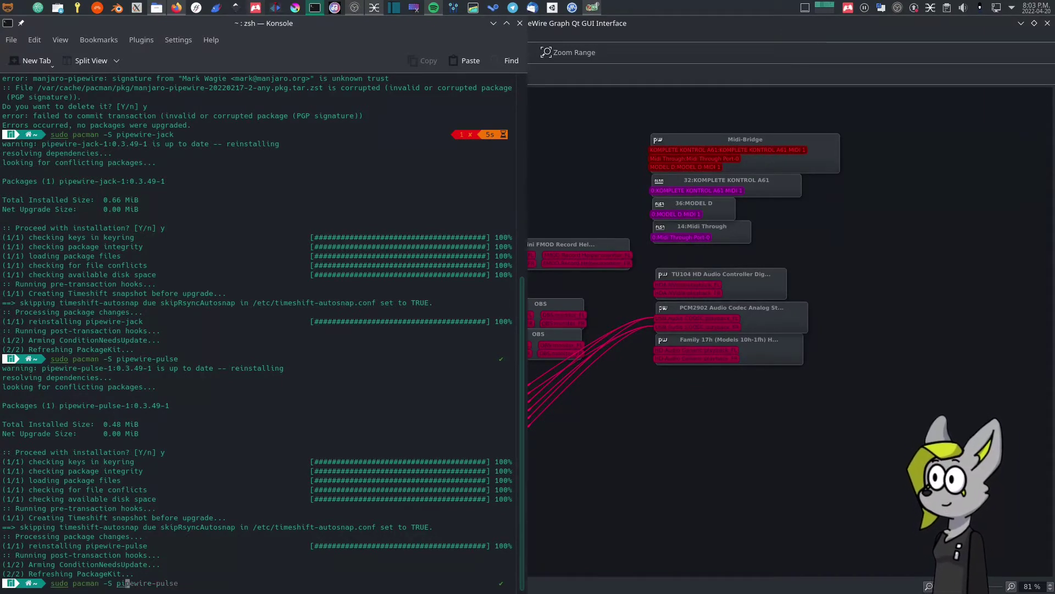
key("Left")
key("Left")
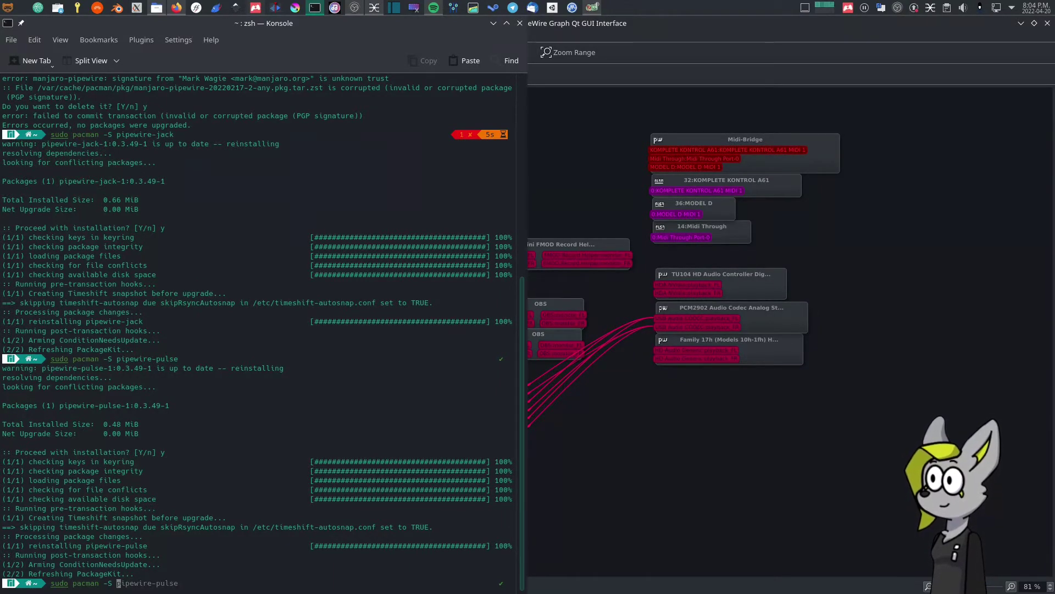
key("ctrl+k")
type("qpwgraph")
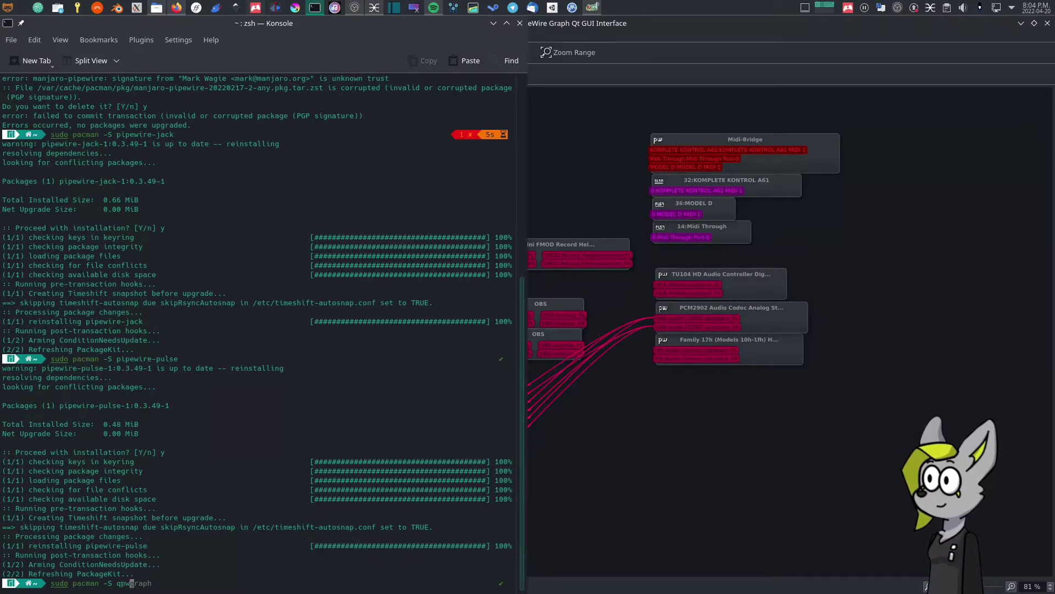
key("Return")
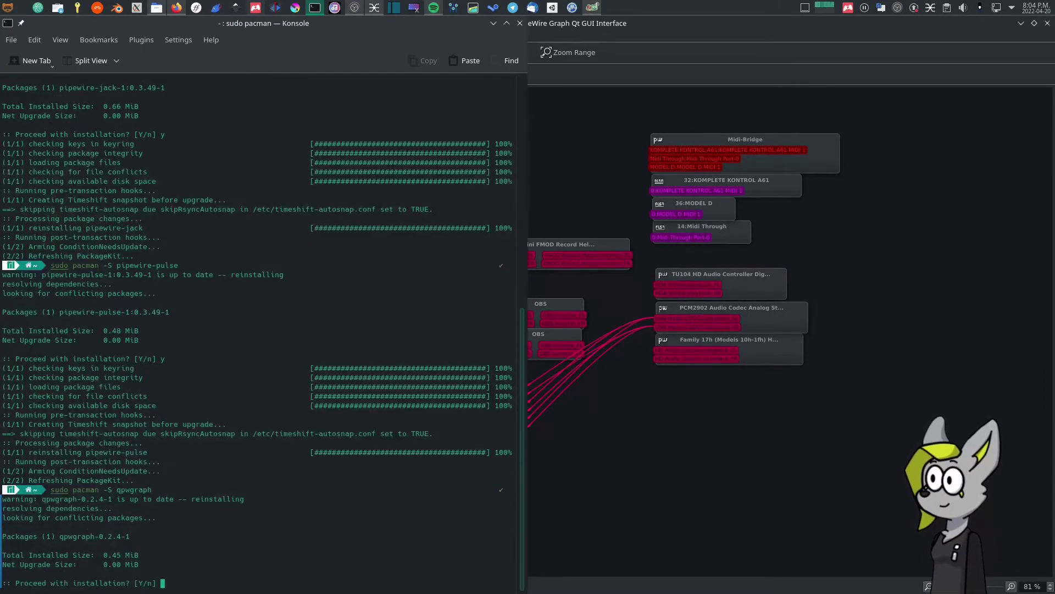
type("y")
key("Return")
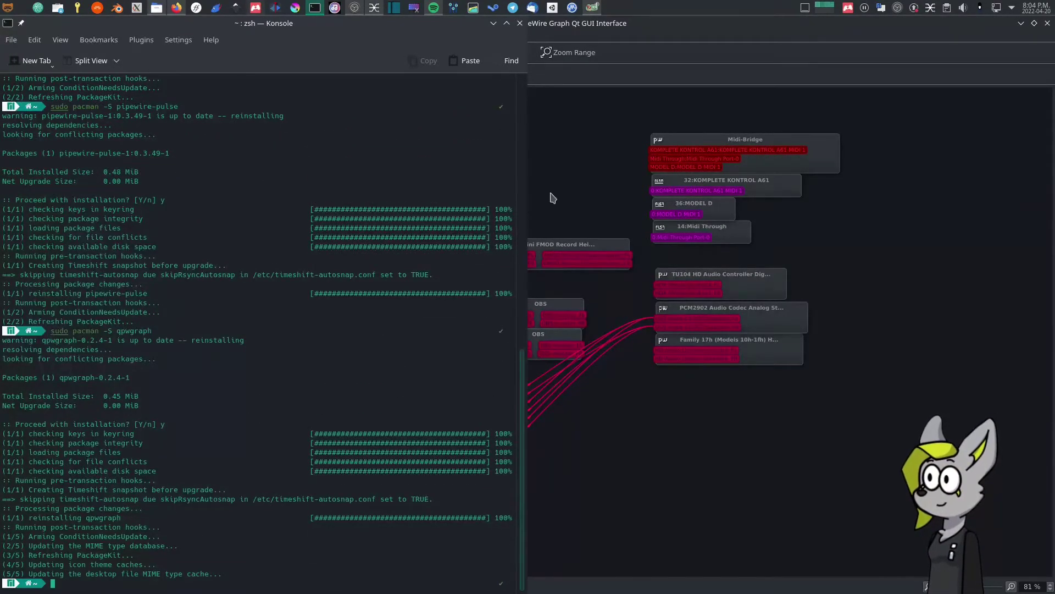
Glance at the PipeWire graph window, and review the earlier install commands in the terminal history, including the -S option and manjaro-pipewire package.
double_click(694, 26)
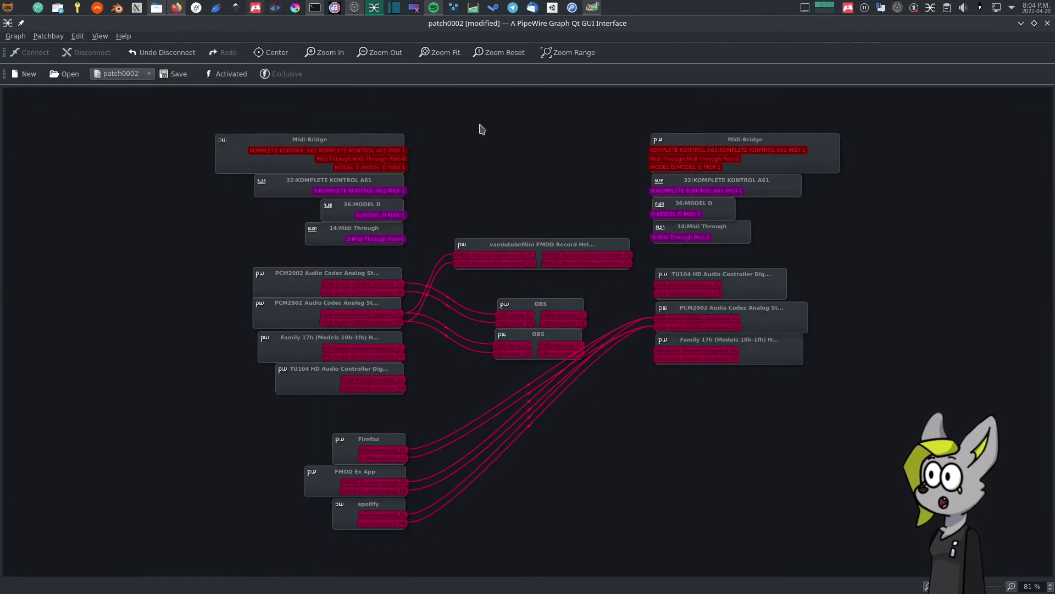
left_click(314, 7)
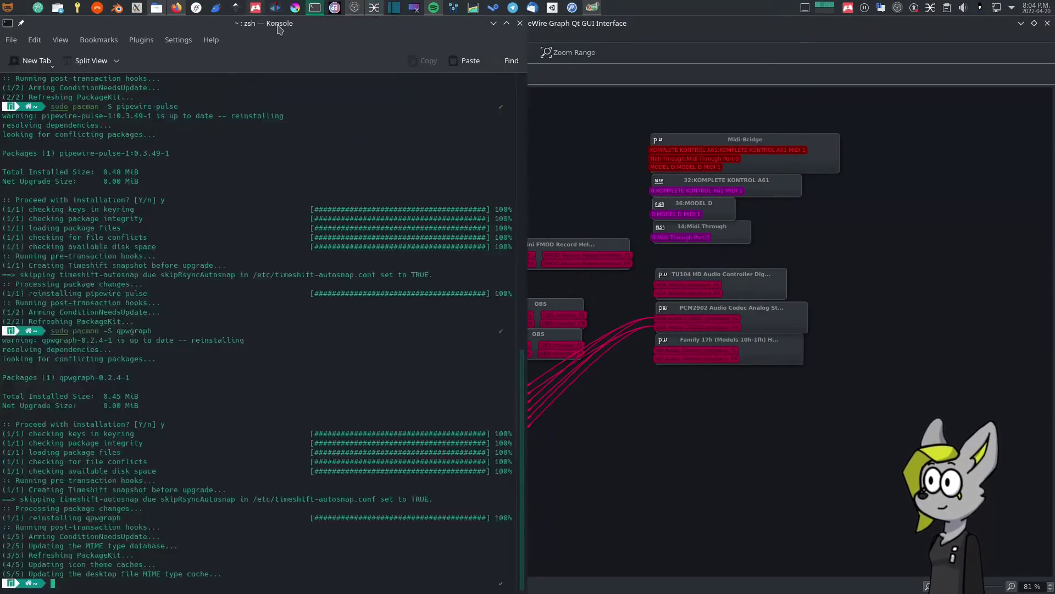
scroll(171, 264, "up", 7)
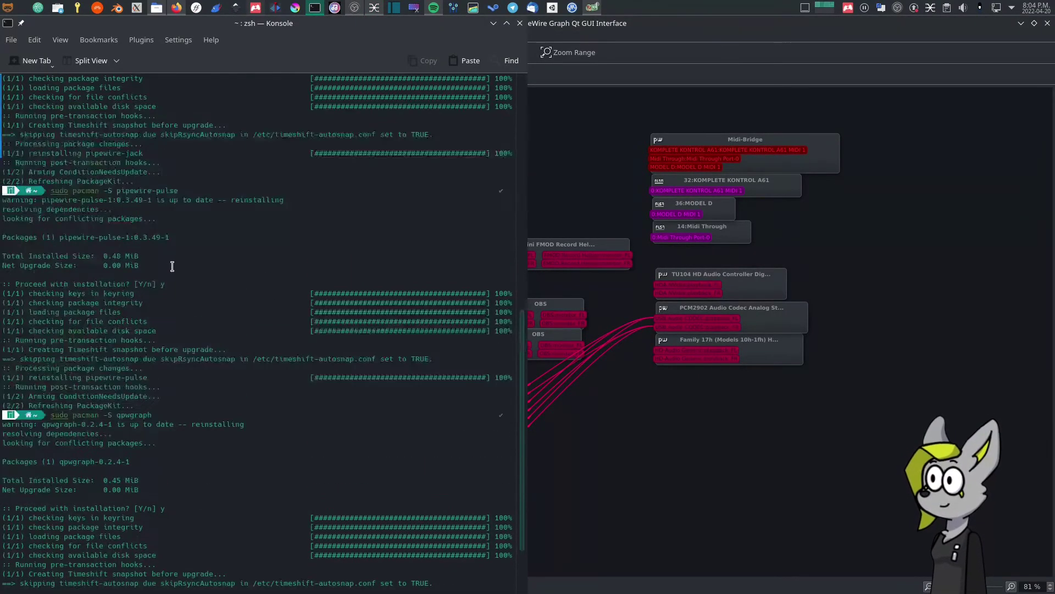
scroll(171, 265, "up", 9)
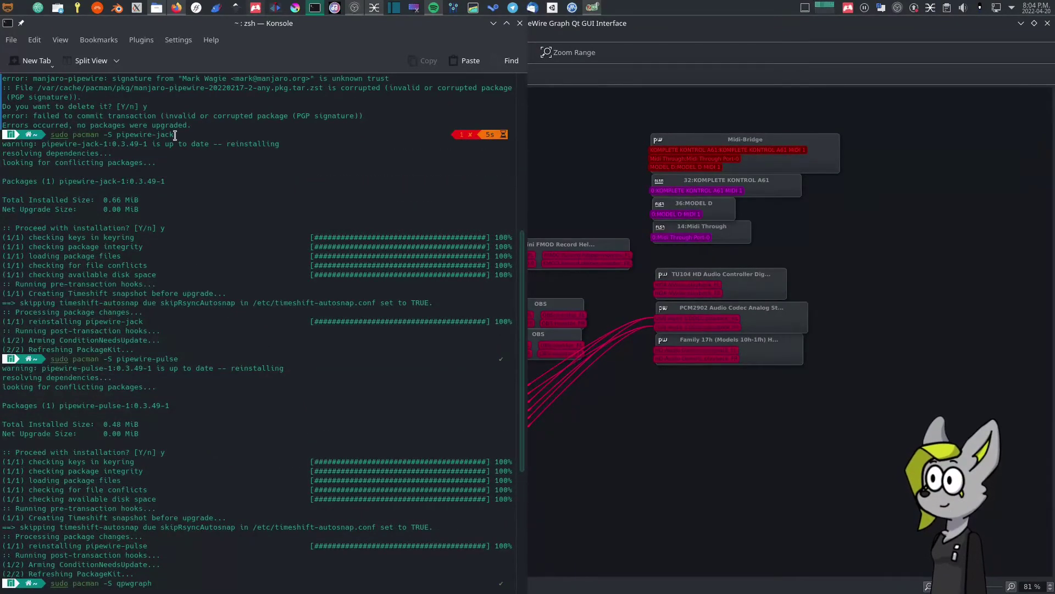
left_click_drag(62, 128, 245, 127)
left_click(245, 128)
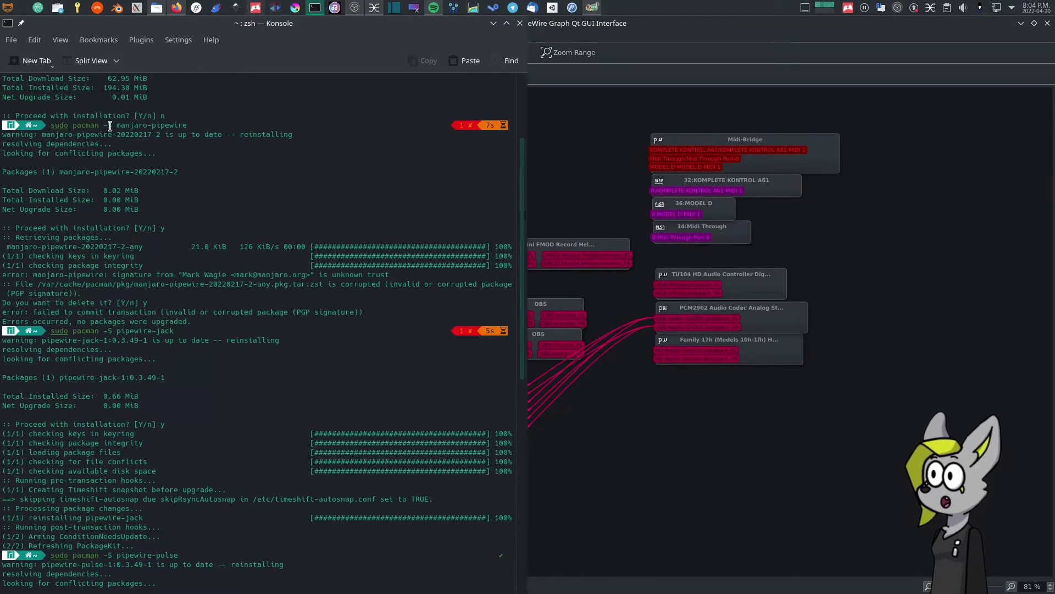
left_click_drag(109, 125, 112, 125)
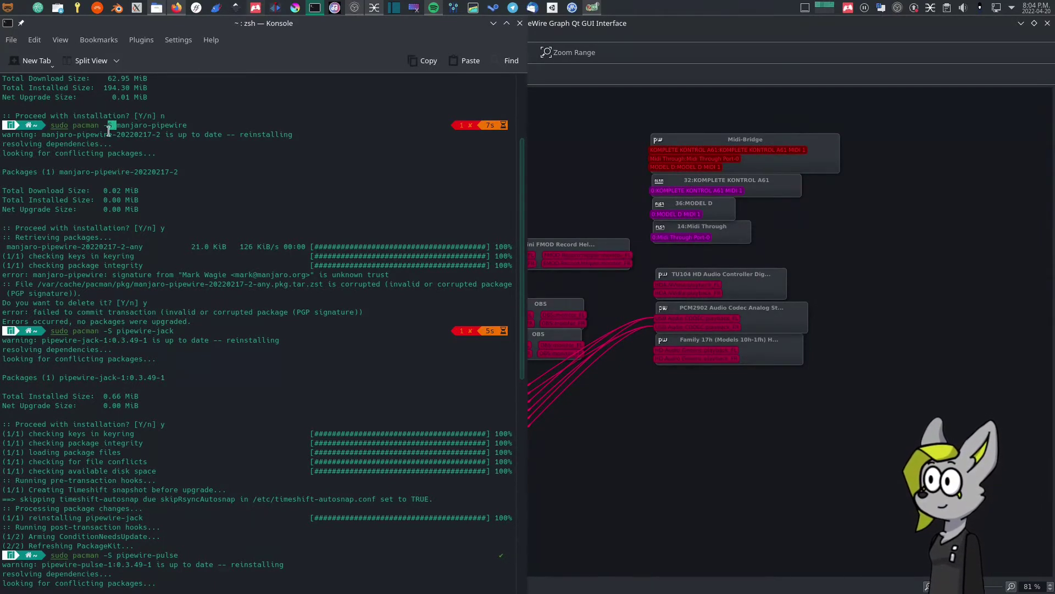
left_click(111, 125)
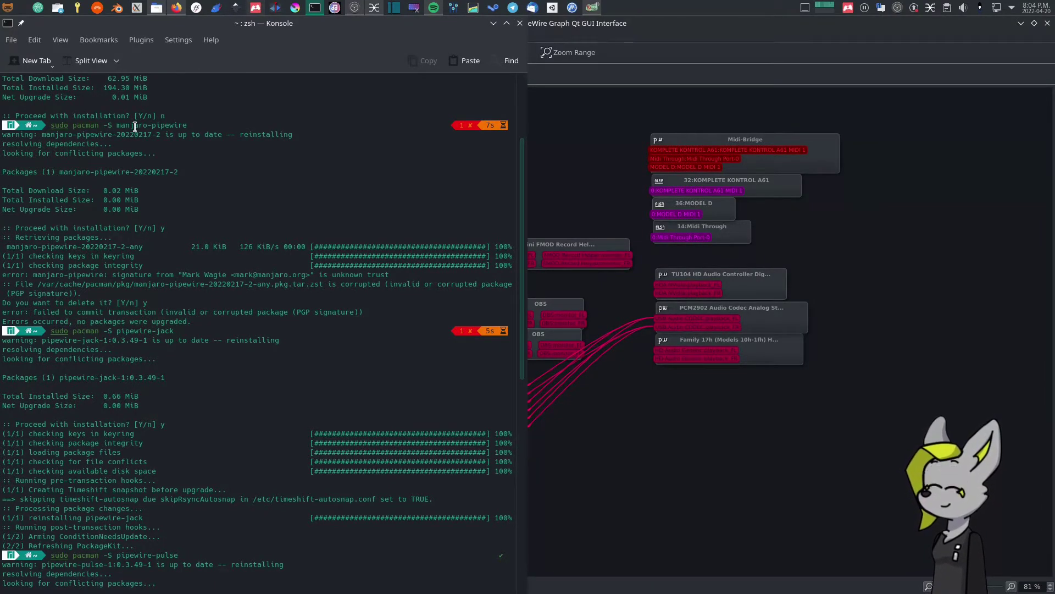
left_click_drag(108, 136, 197, 128)
left_click(207, 128)
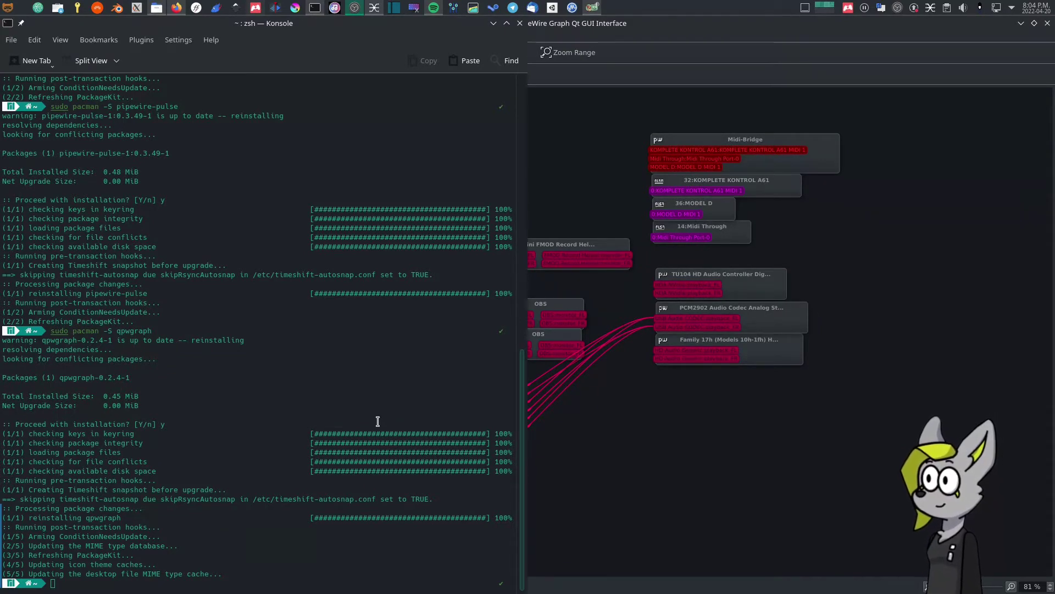
Launch qpwgraph from the application launcher and bring its new patchbay window to the front.
key("super")
type("qpwgraph")
key("Escape")
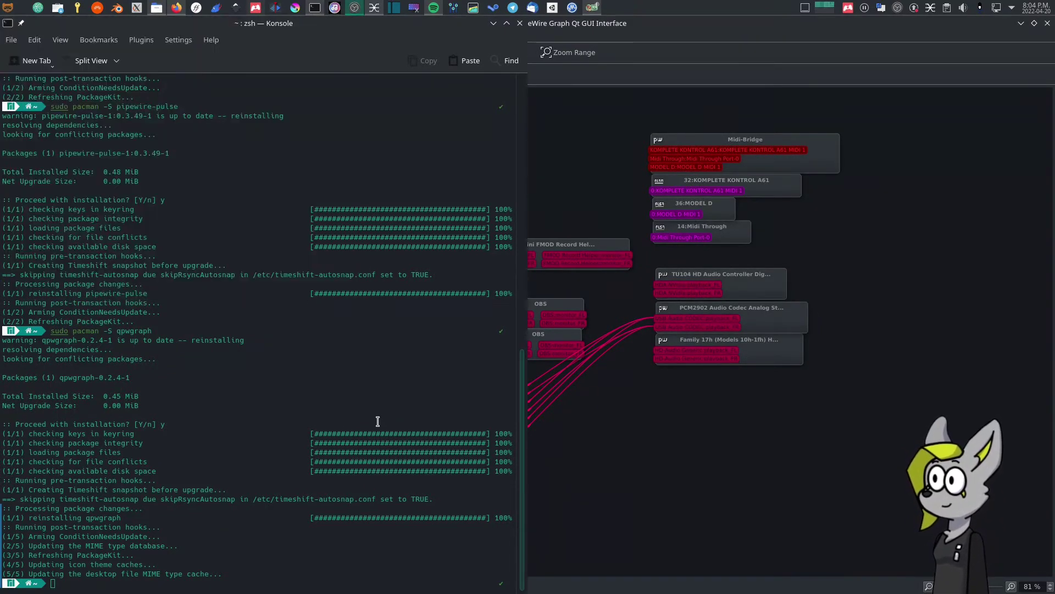
left_click(748, 78)
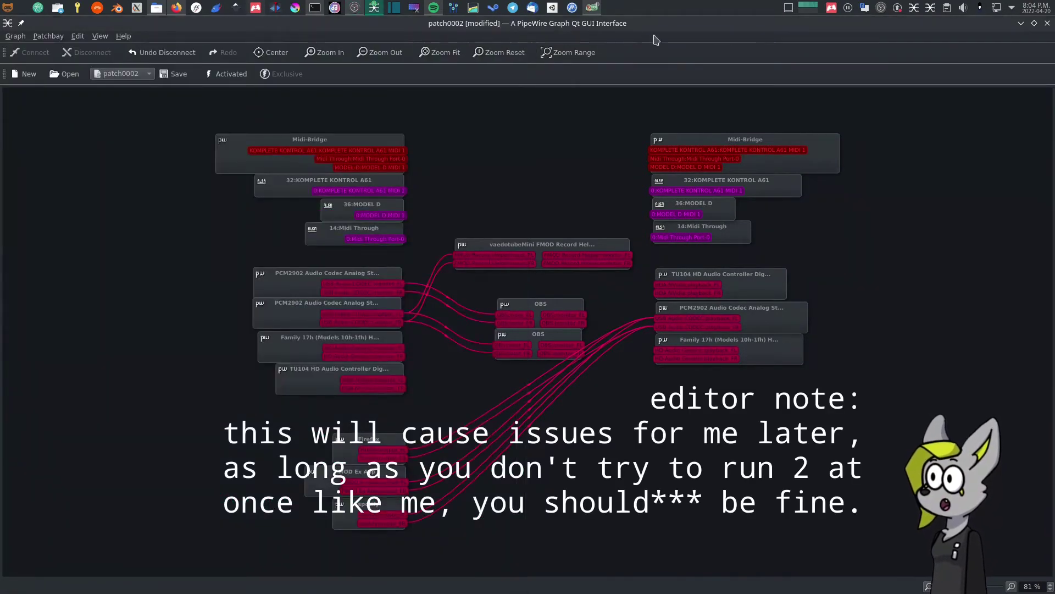
left_click(375, 7)
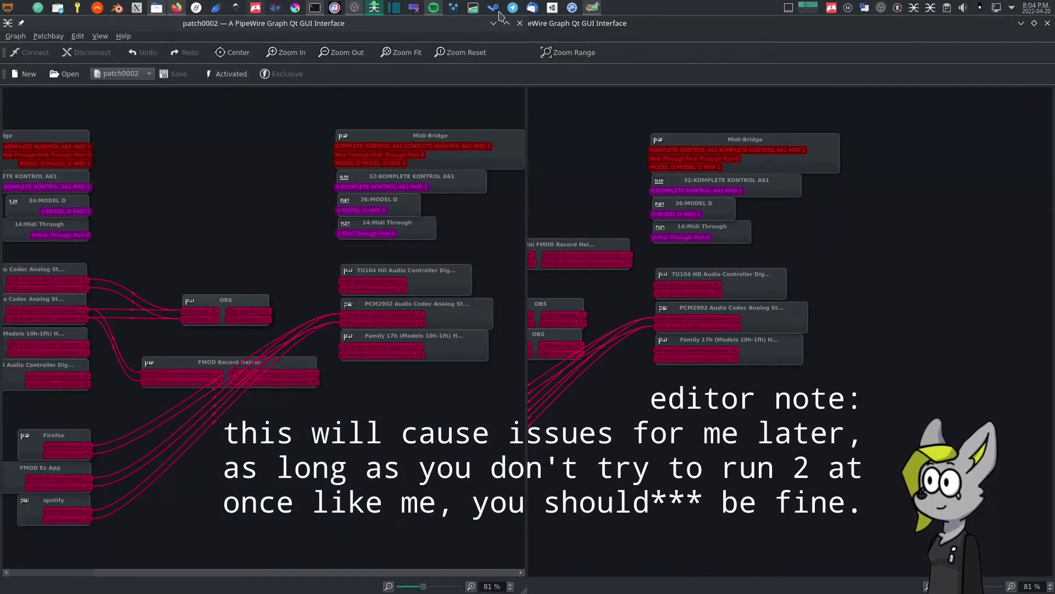
Close the second qpwgraph window, dismiss its notification, and check its system tray icon.
left_click(519, 23)
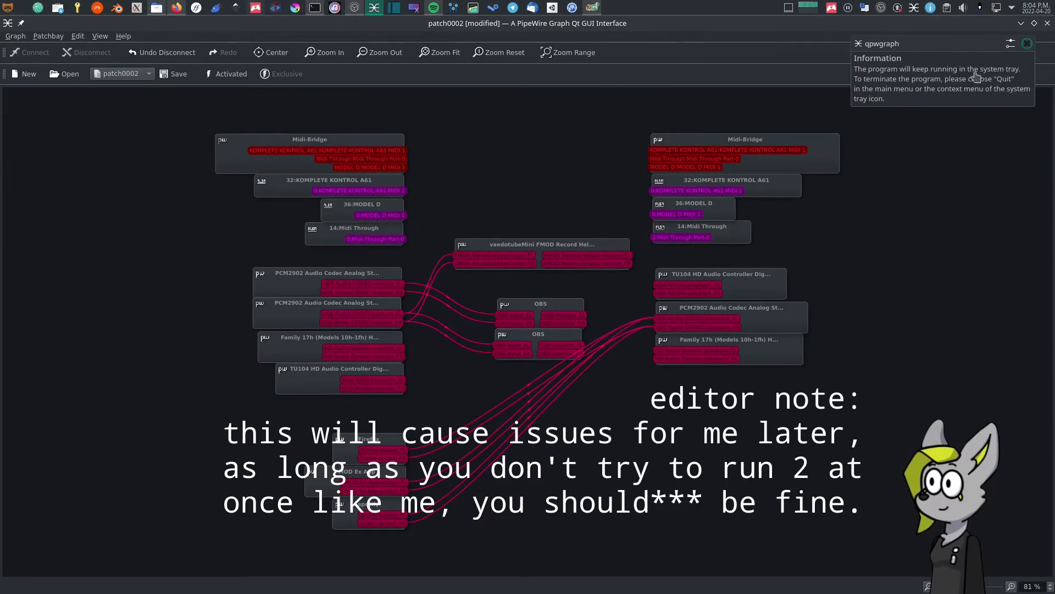
left_click(1028, 44)
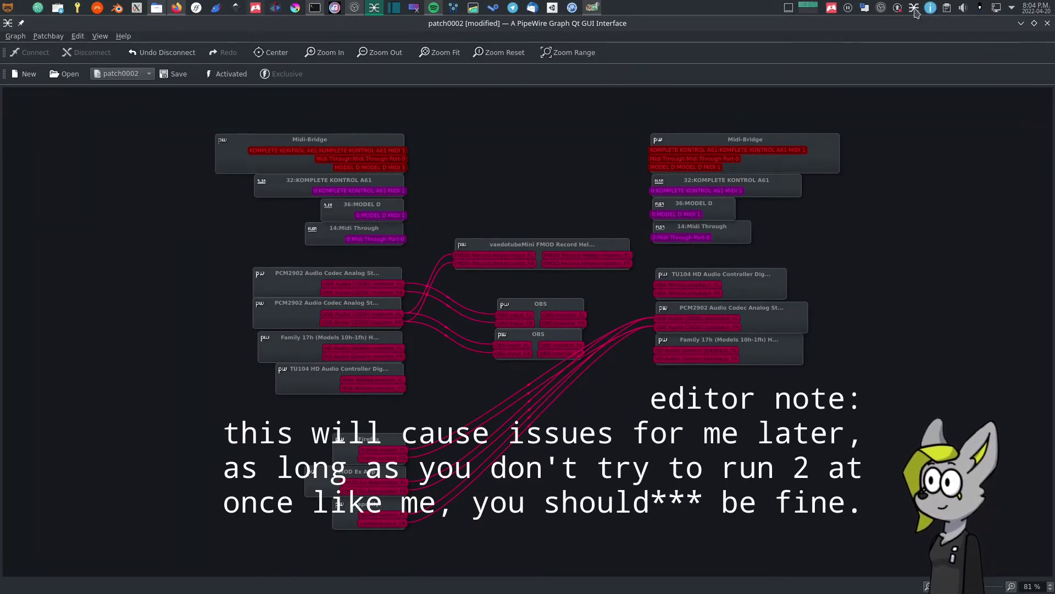
left_click(915, 12)
left_click(916, 12)
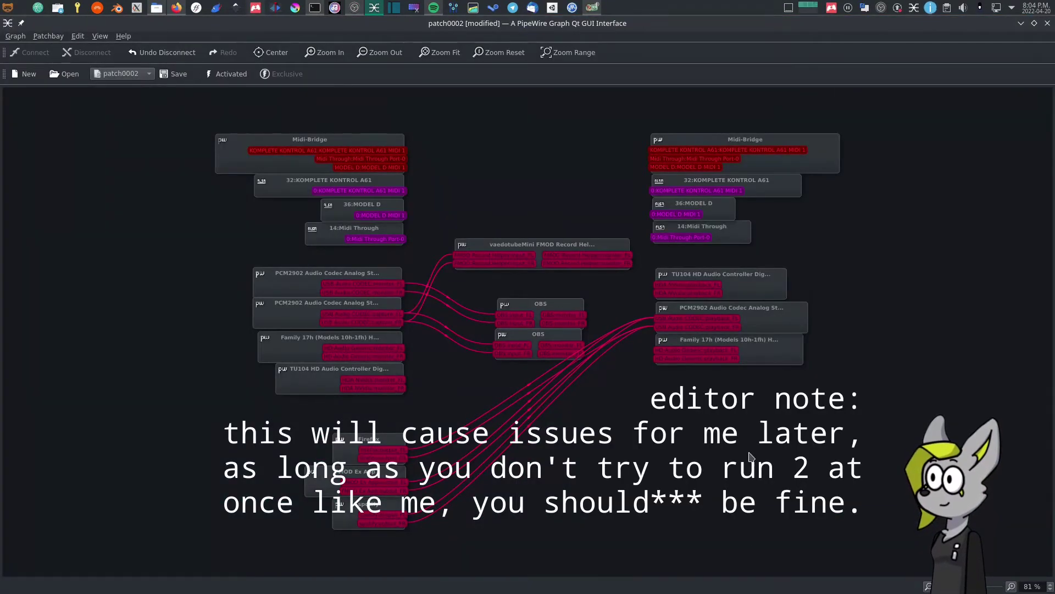
Highlight all ports and connections in the graph, and clear the selection.
left_click_drag(820, 482, 296, 101)
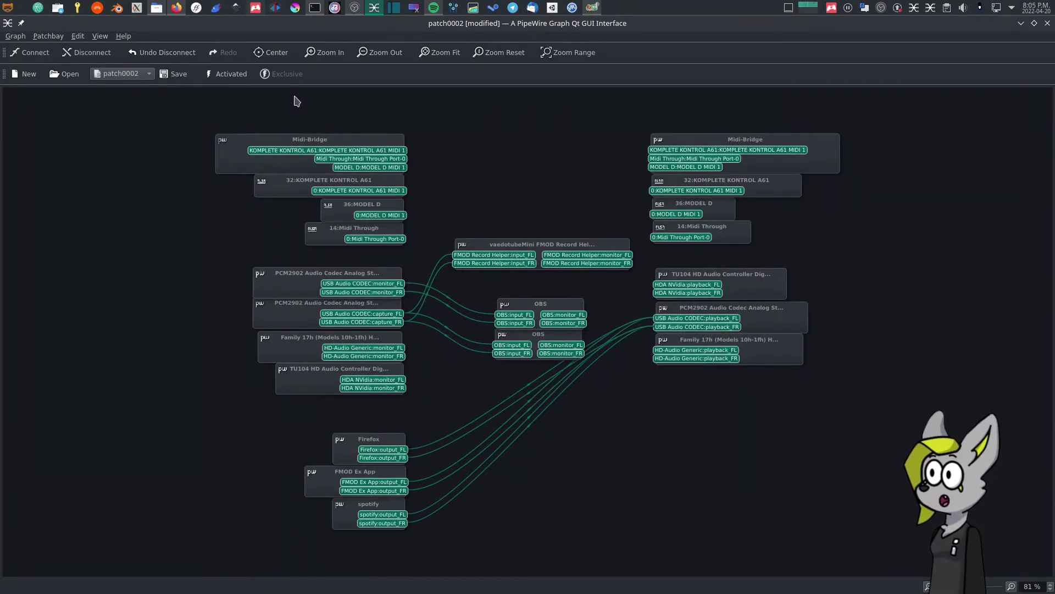
left_click(609, 398)
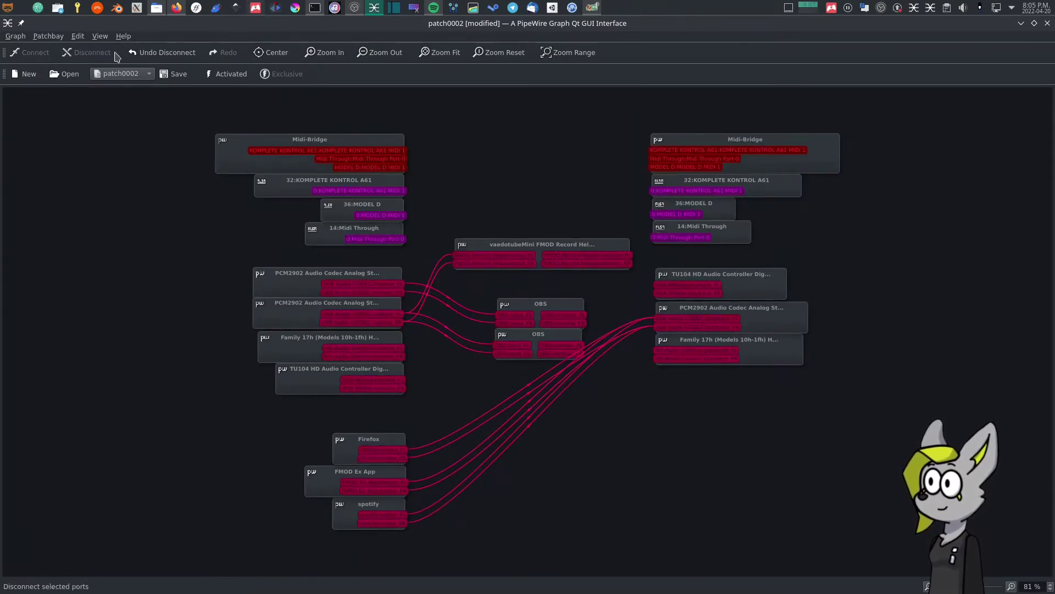
Change the PipeWire Audio color to the dark green basic color.
left_click(100, 36)
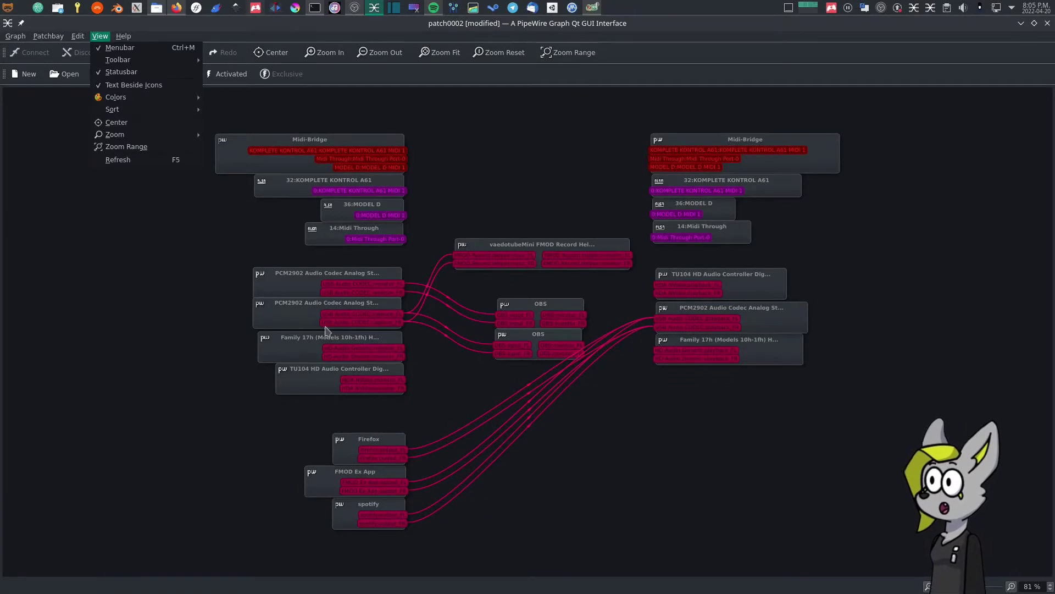
mouse_move(142, 98)
left_click(245, 97)
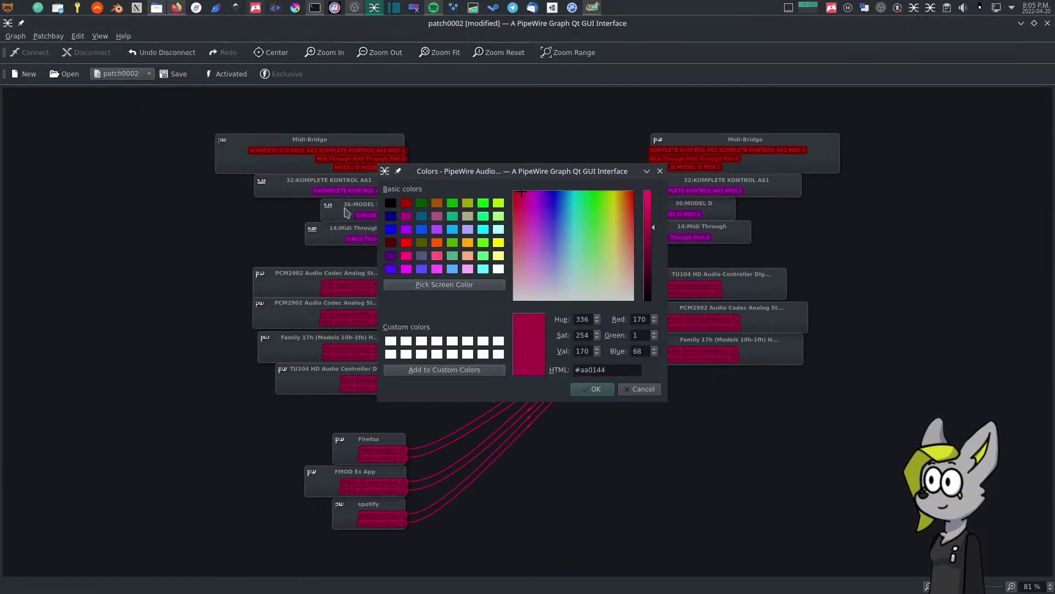
left_click(430, 209)
left_click(596, 393)
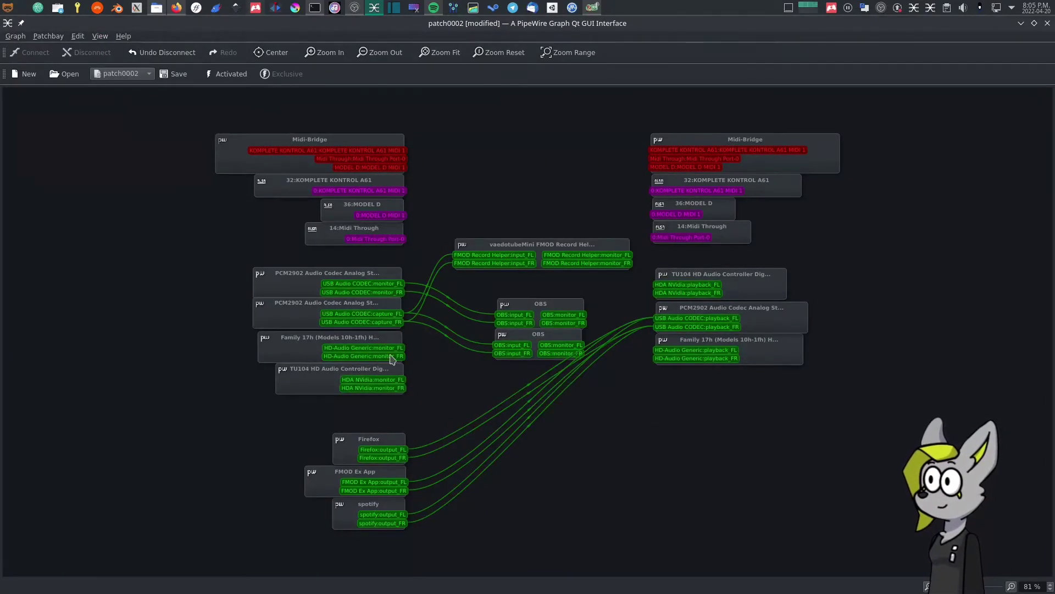
Set the PipeWire Audio color to crimson #aa0041.
left_click(100, 36)
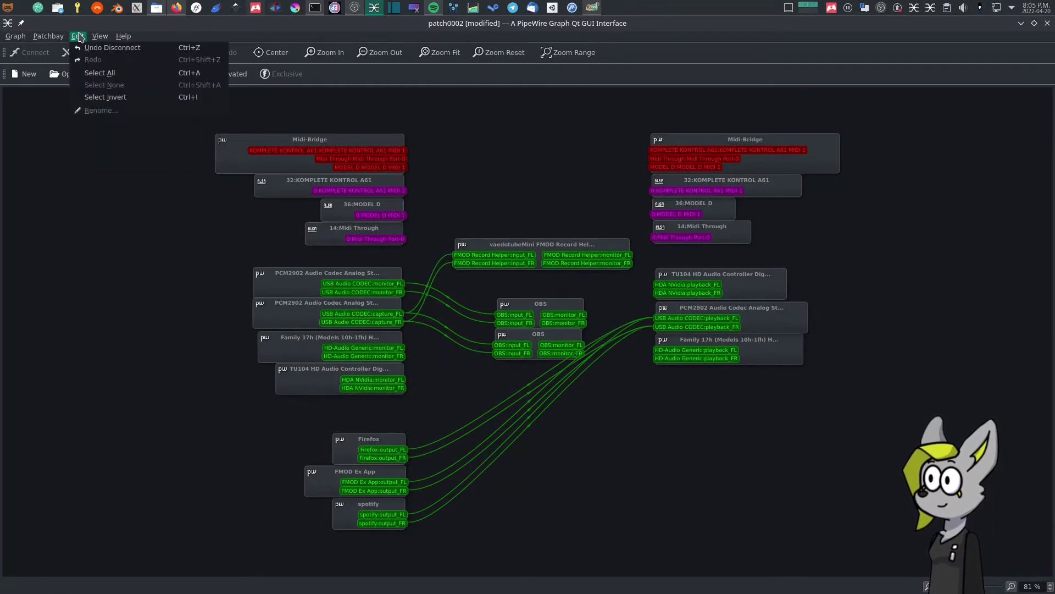
mouse_move(126, 98)
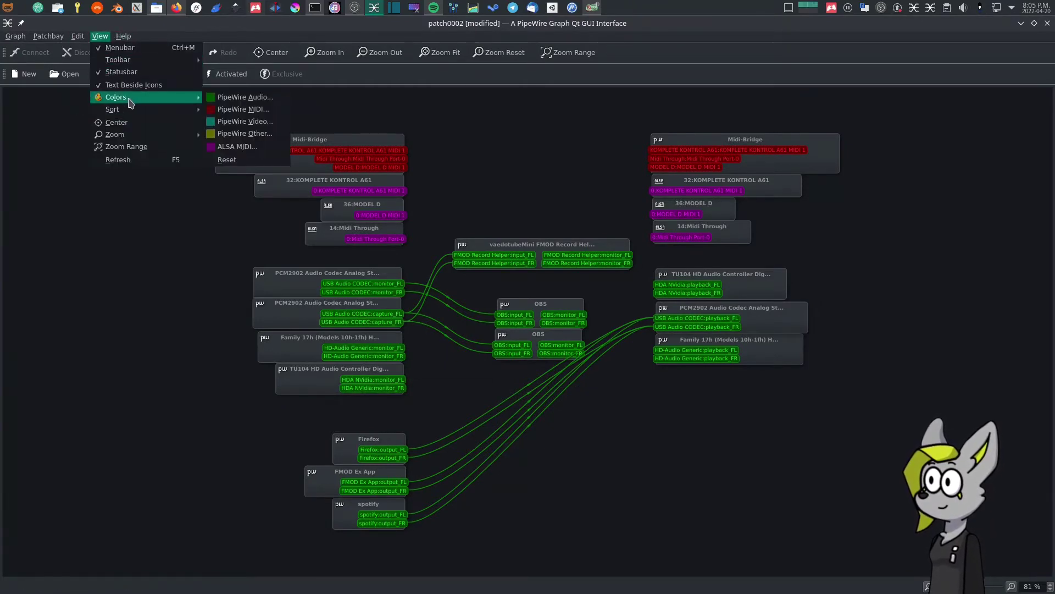
left_click(241, 98)
left_click(407, 204)
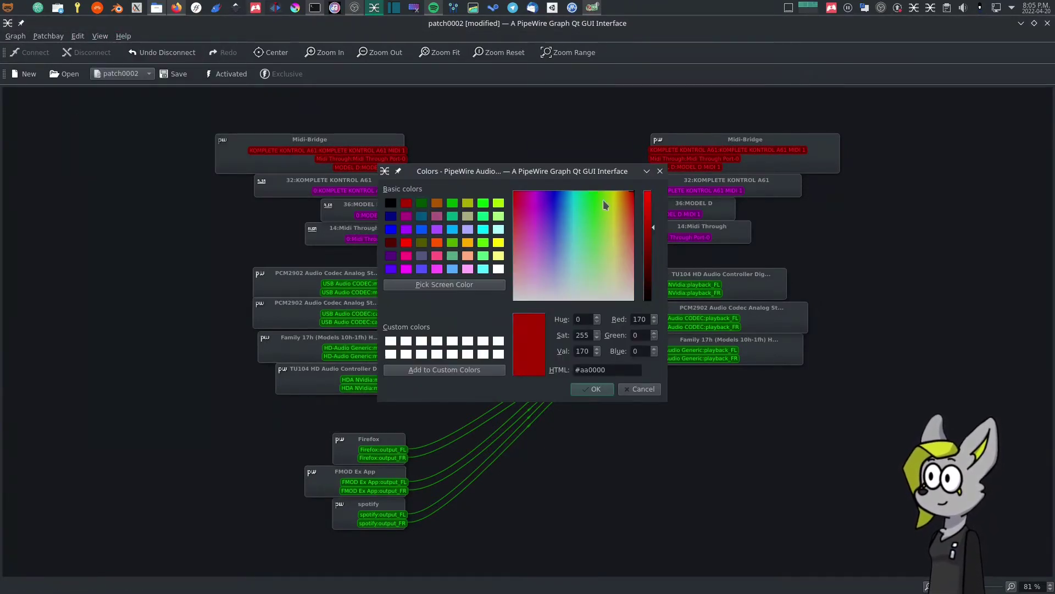
left_click_drag(540, 198, 521, 193)
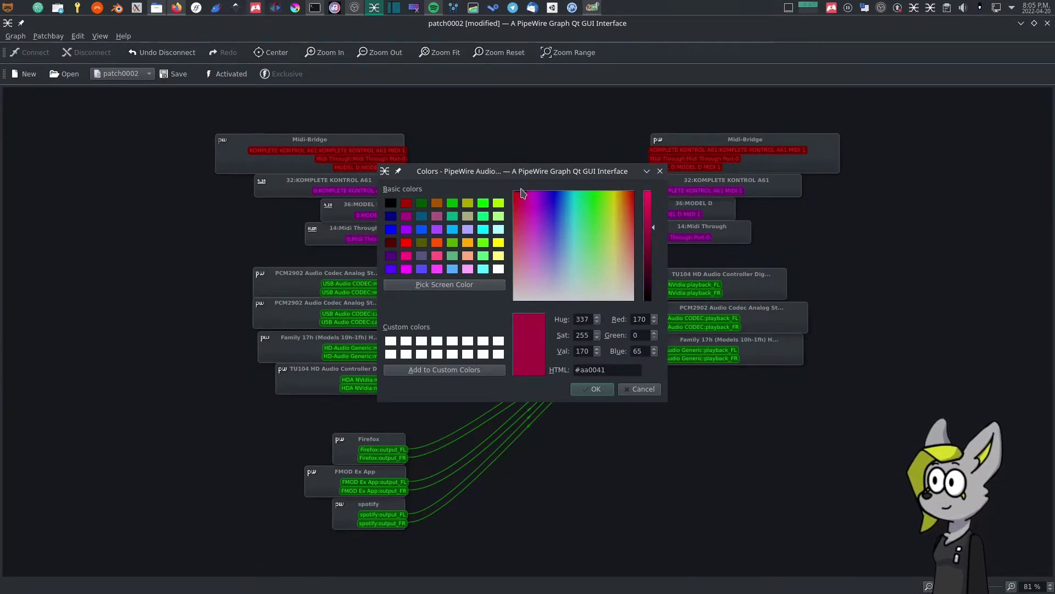
left_click(601, 390)
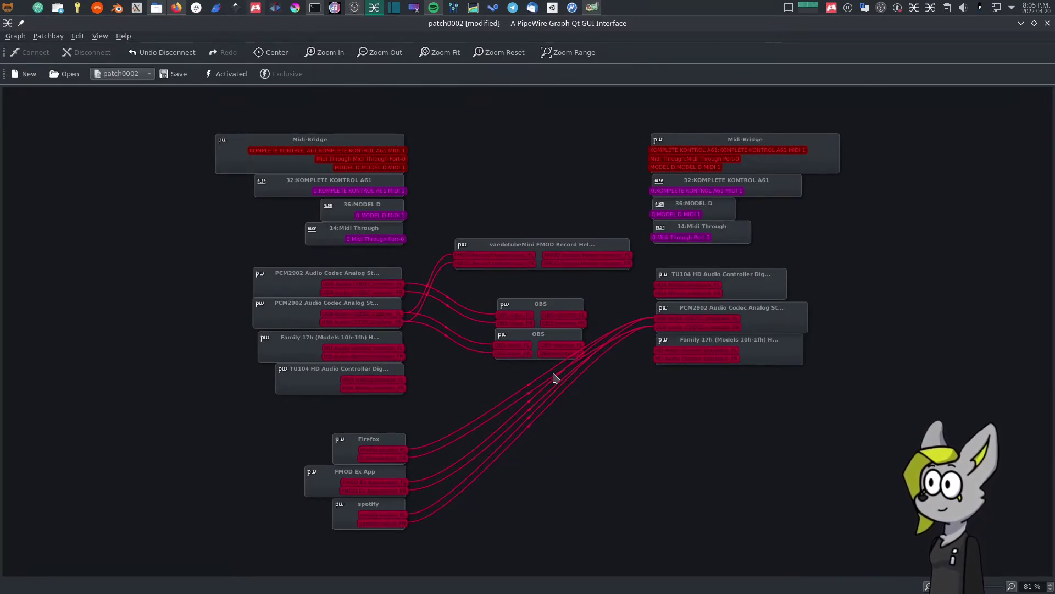
left_click(97, 36)
mouse_move(119, 97)
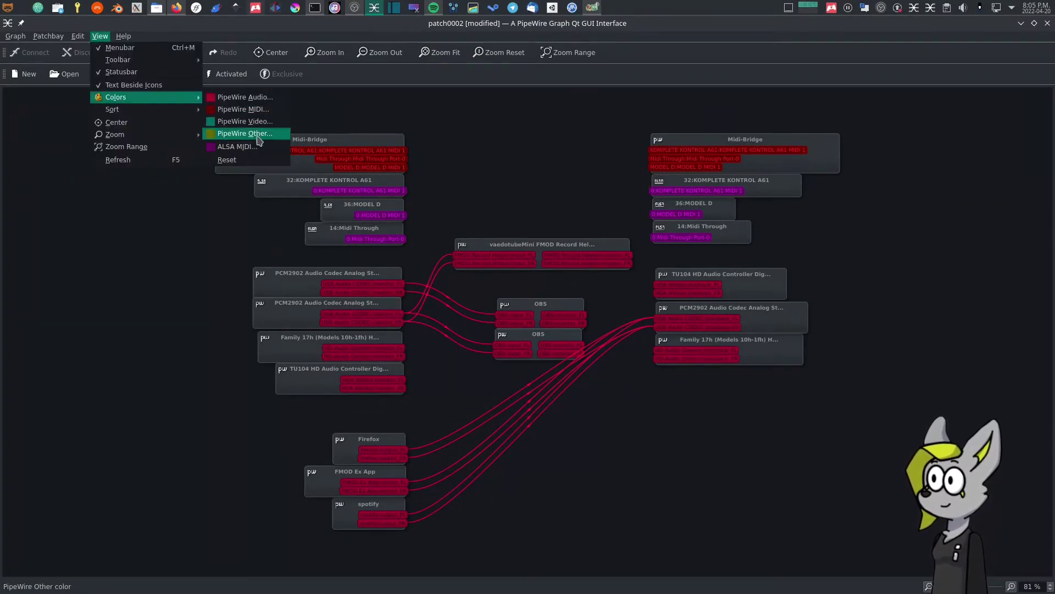
left_click(325, 155)
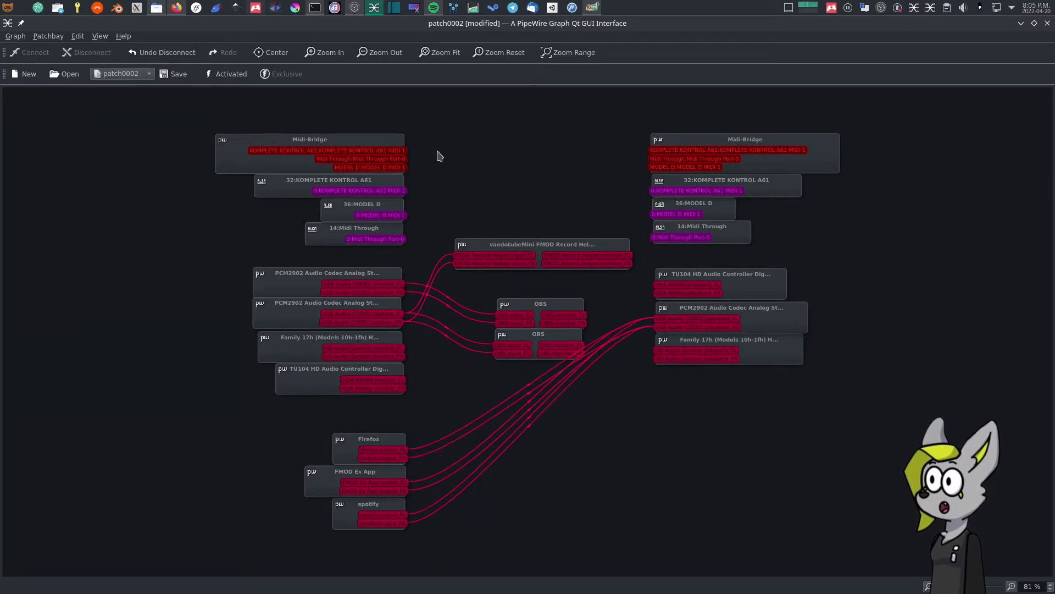
Examine the audio output ports, the MIDI output ports, and the whole audio section by highlighting each group in the graph.
left_click_drag(297, 251, 395, 570)
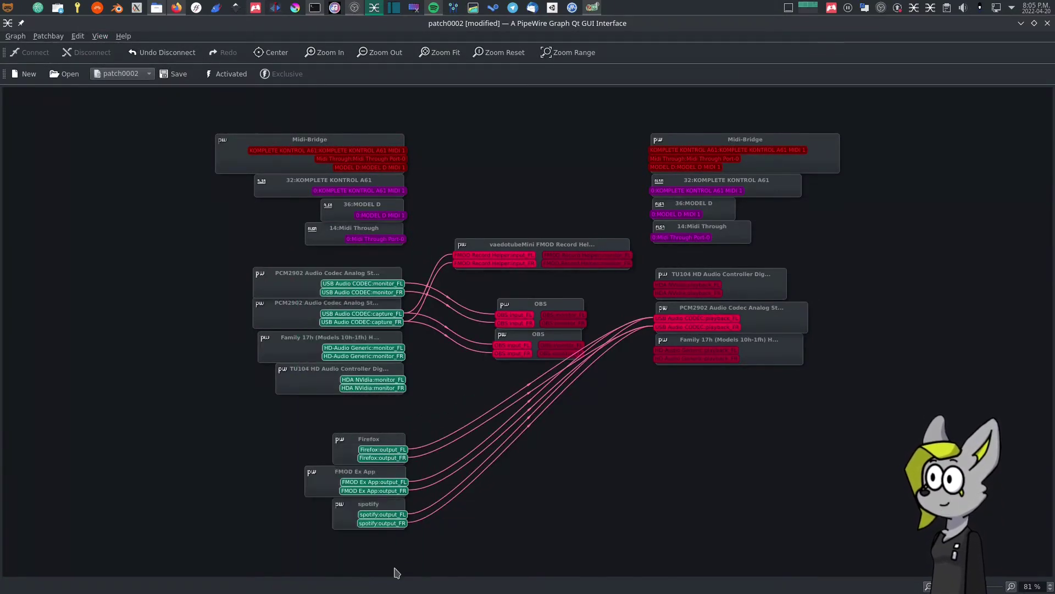
left_click(443, 405)
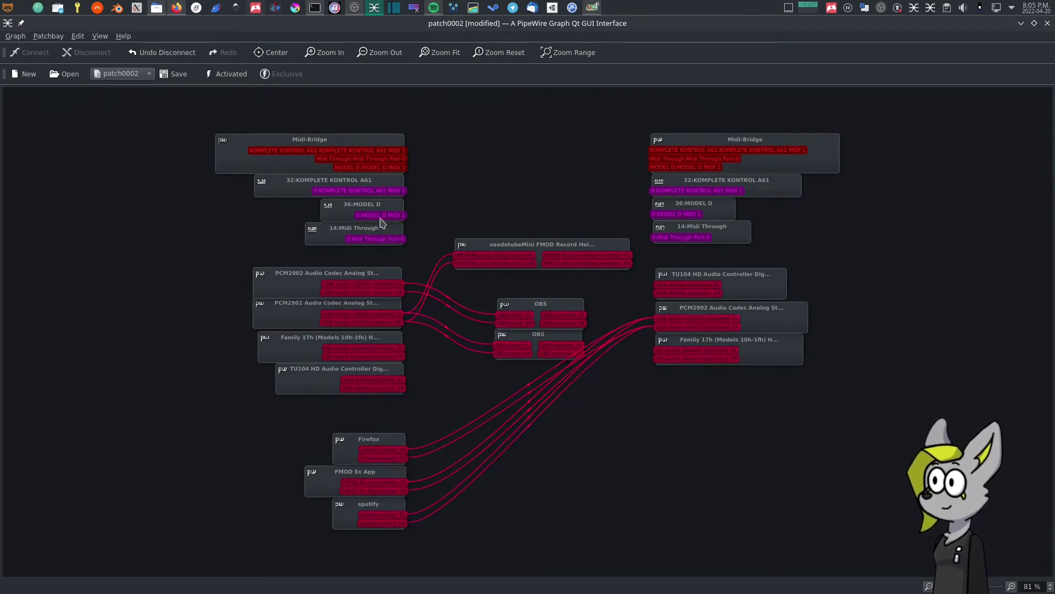
left_click_drag(367, 248, 336, 122)
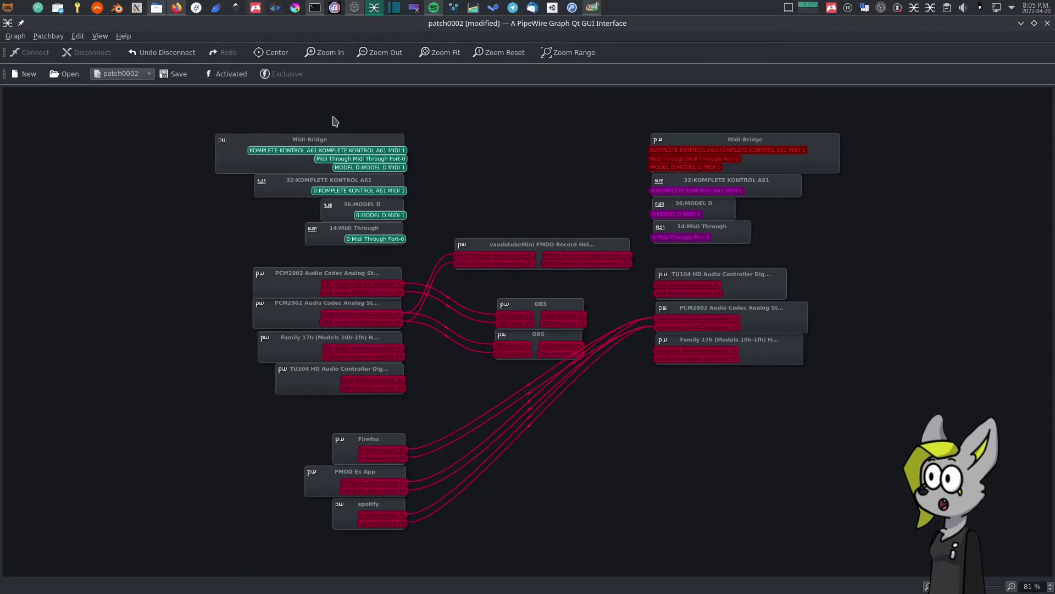
mouse_move(870, 467)
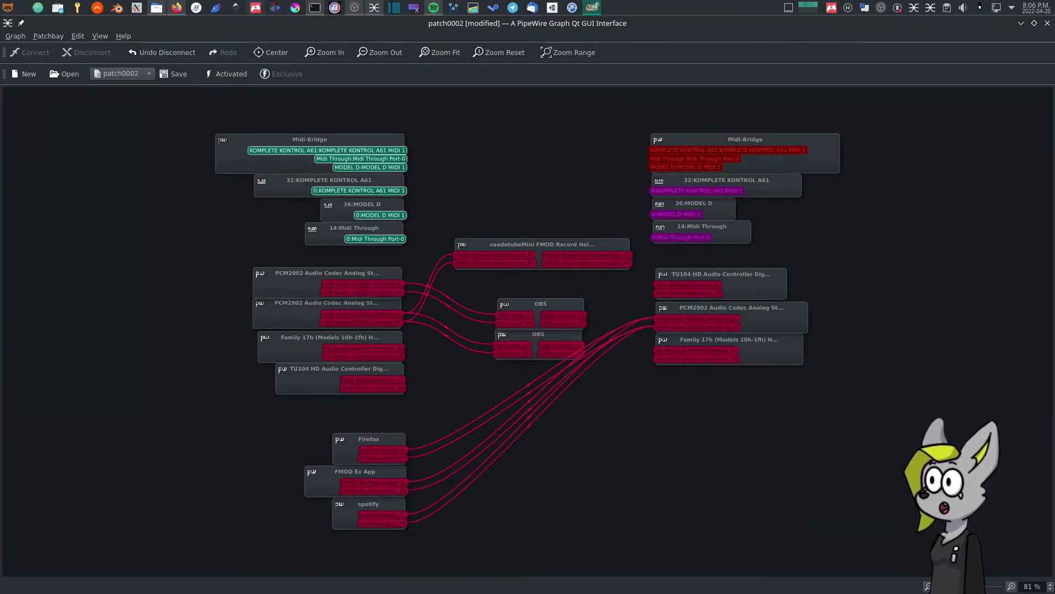
left_click_drag(334, 107, 805, 156)
left_click(1025, 301)
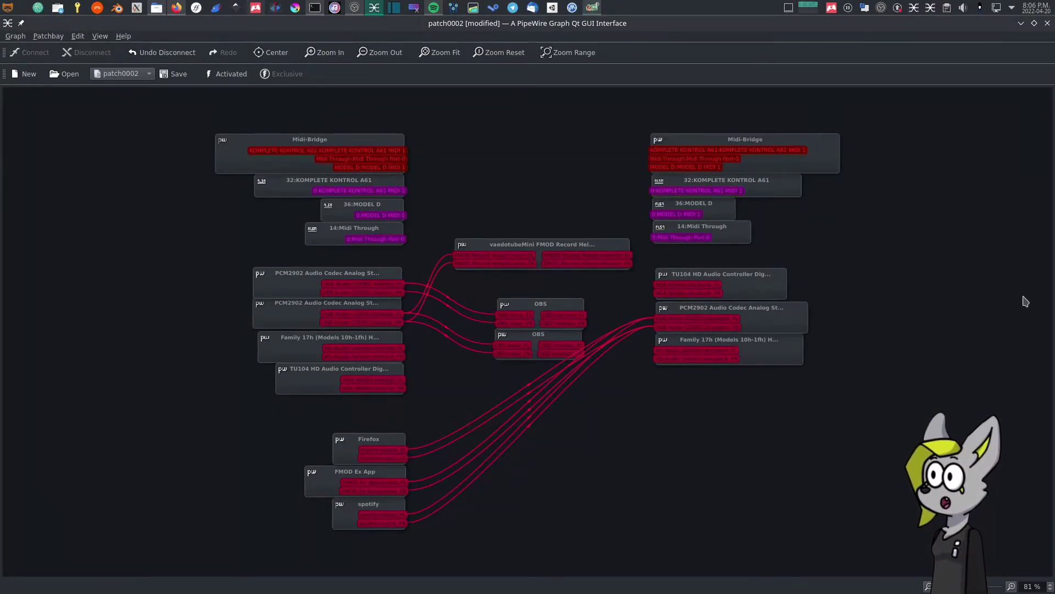
left_click_drag(834, 545, 249, 258)
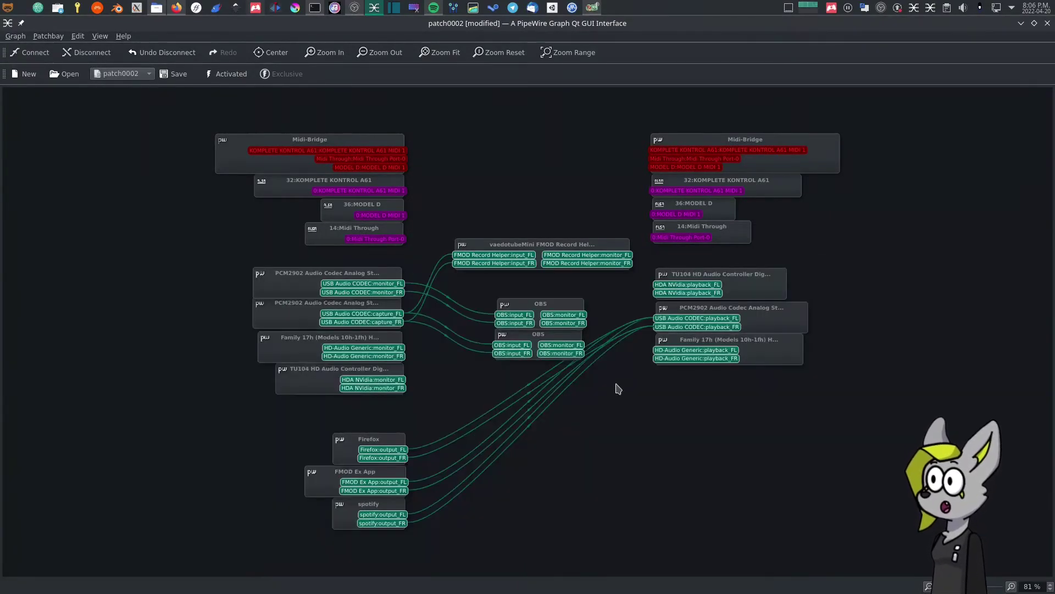
left_click(608, 473)
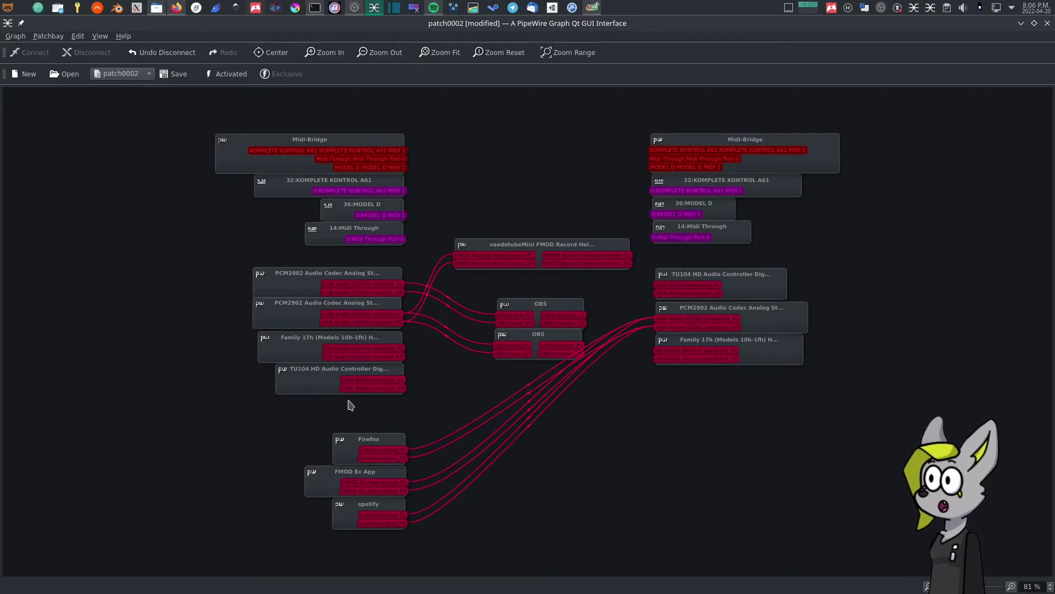
Inspect the connections between the PCM2902 Audio Codec monitor node and the upper OBS node, and clear the selection.
left_click(346, 279)
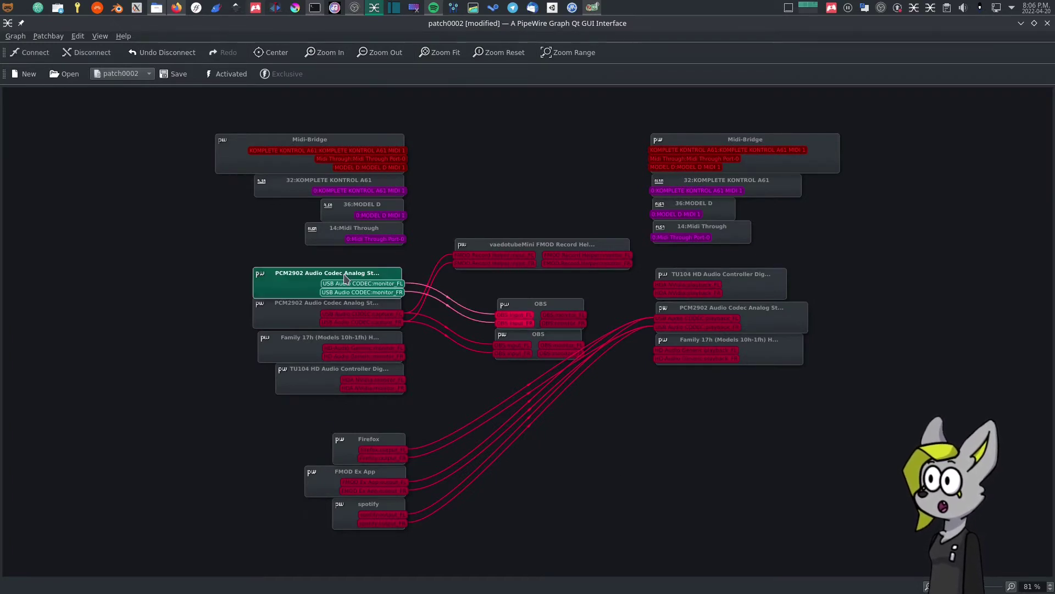
left_click(544, 304)
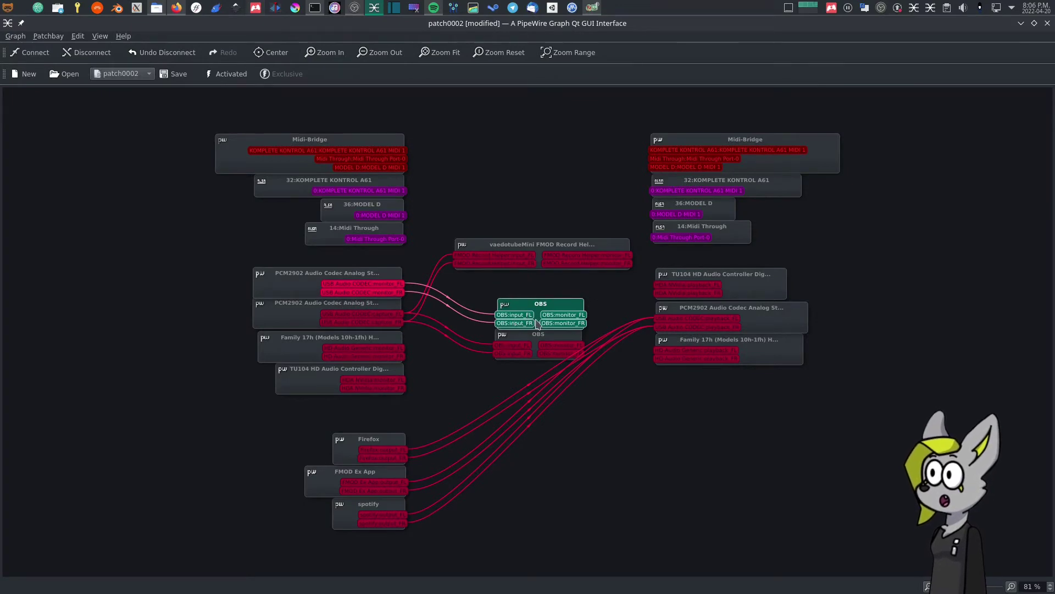
left_click(580, 324)
left_click(602, 310)
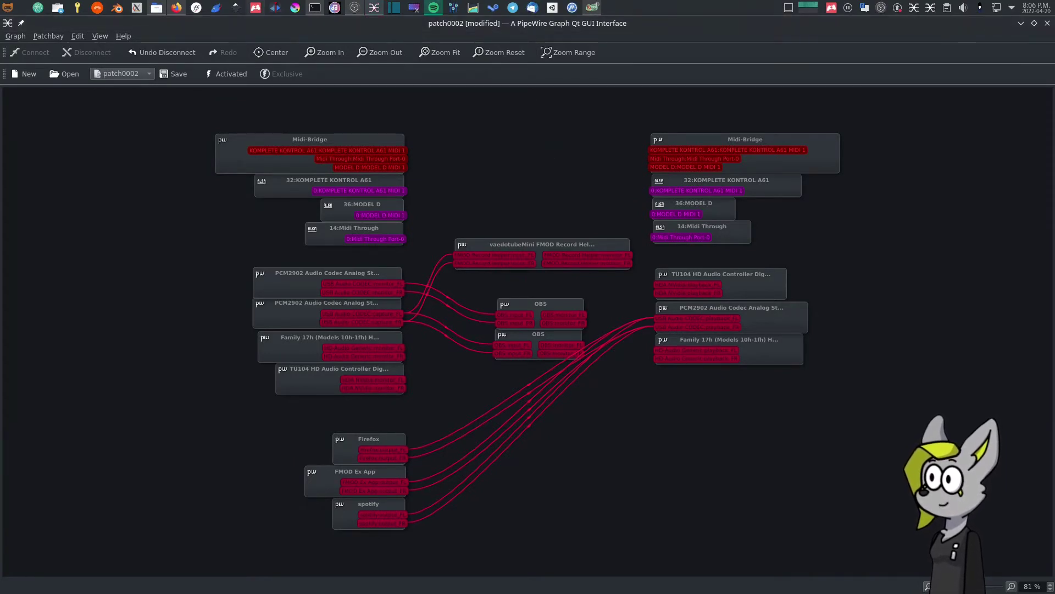
Switch to Spotify, move the song bau5 to 1:25, and start playback.
left_click(433, 7)
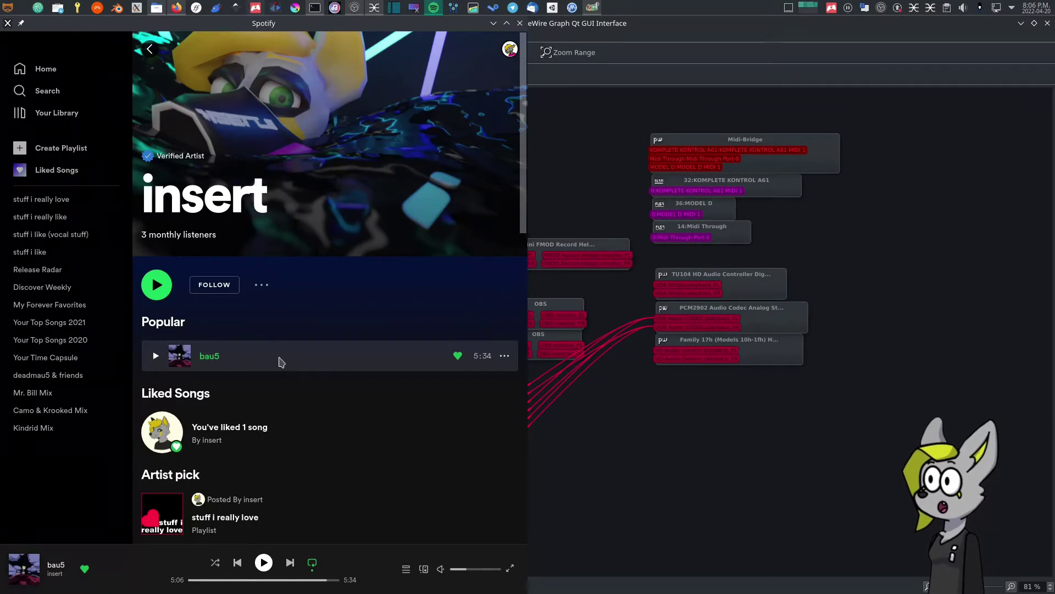
left_click(229, 580)
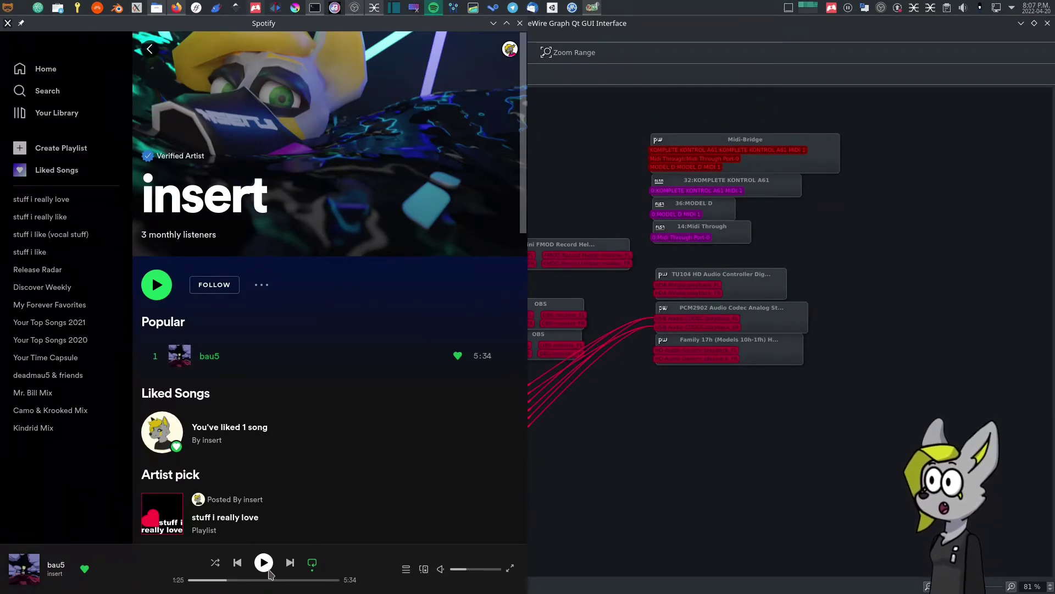
left_click(264, 562)
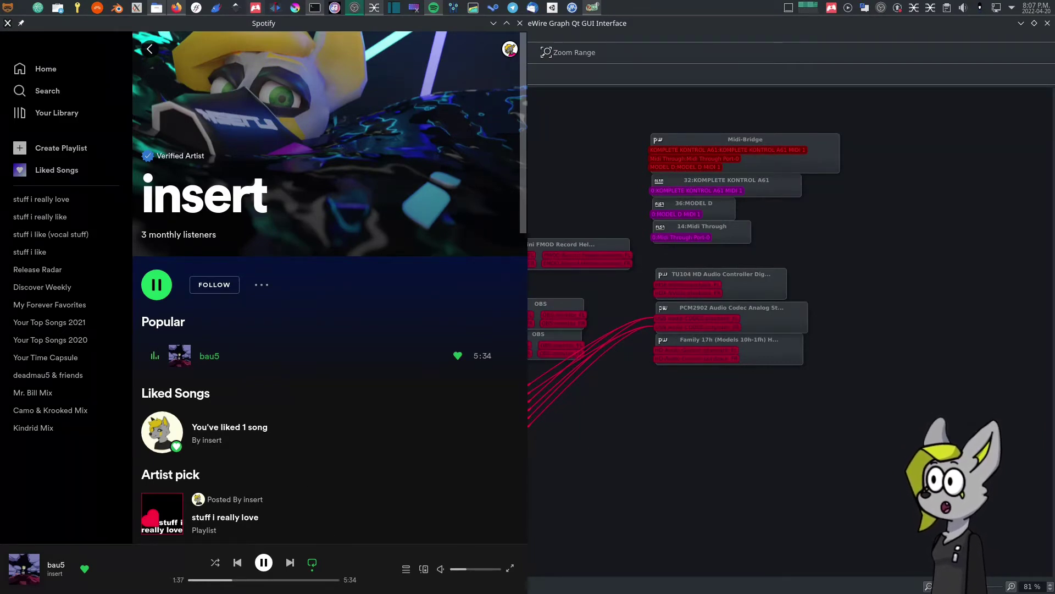
Bring OBS up beside Spotify to check the audio mixer levels, and pause the song.
key("alt+Tab")
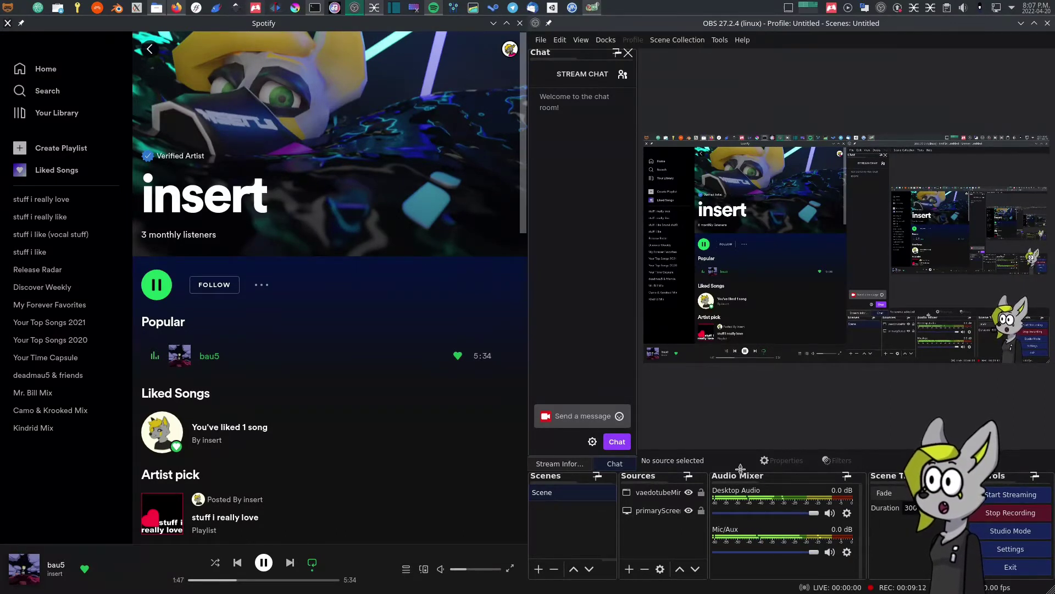
right_click(787, 573)
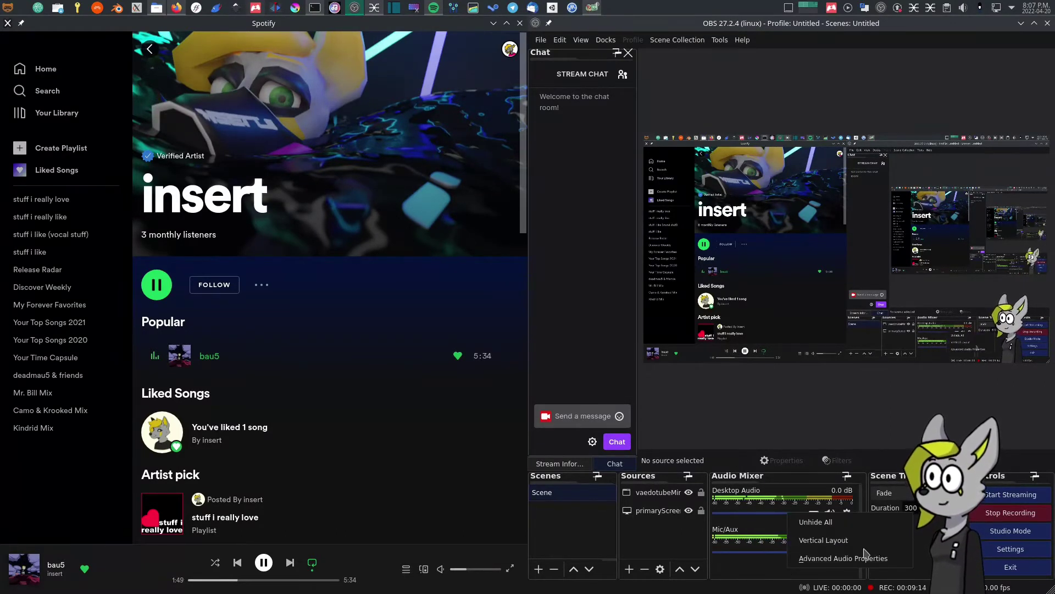
left_click(655, 543)
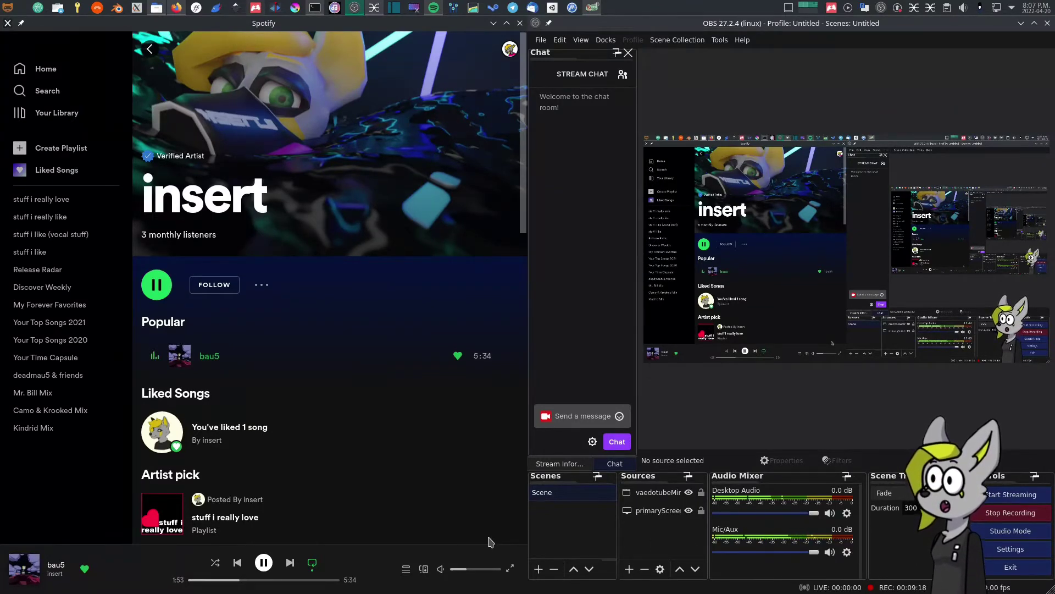
left_click(265, 562)
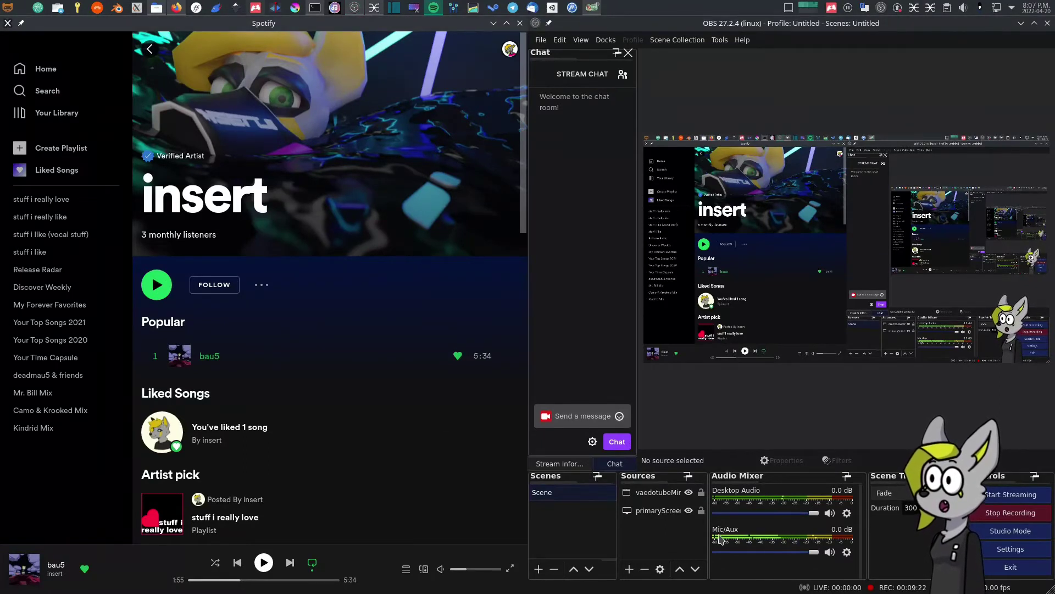
left_click(629, 569)
left_click(676, 531)
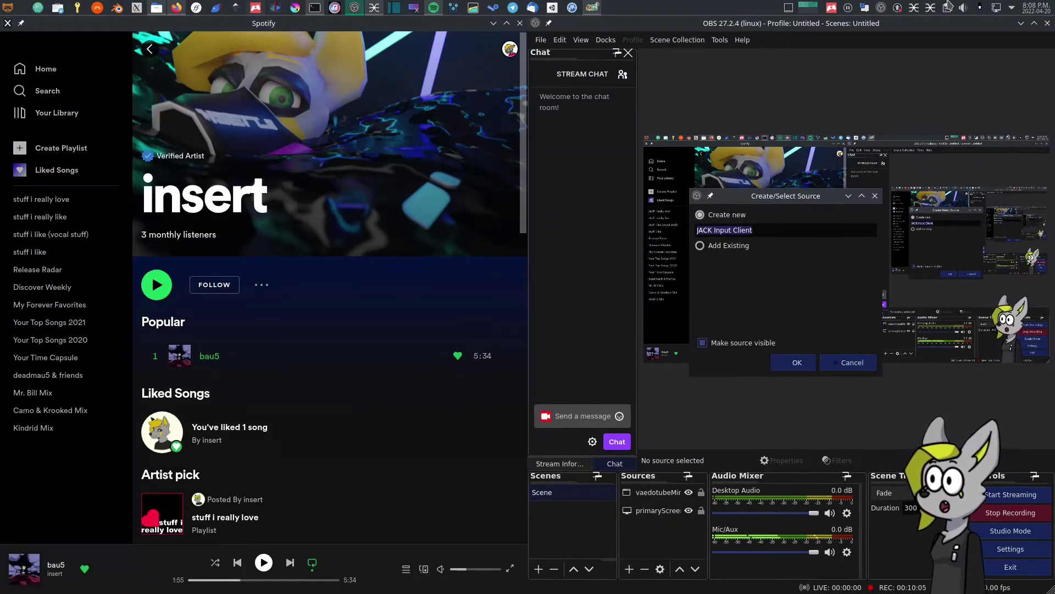
left_click(797, 362)
Add a new JACK Input Client source named music in OBS, and switch back to the qpwgraph window.
left_click(630, 569)
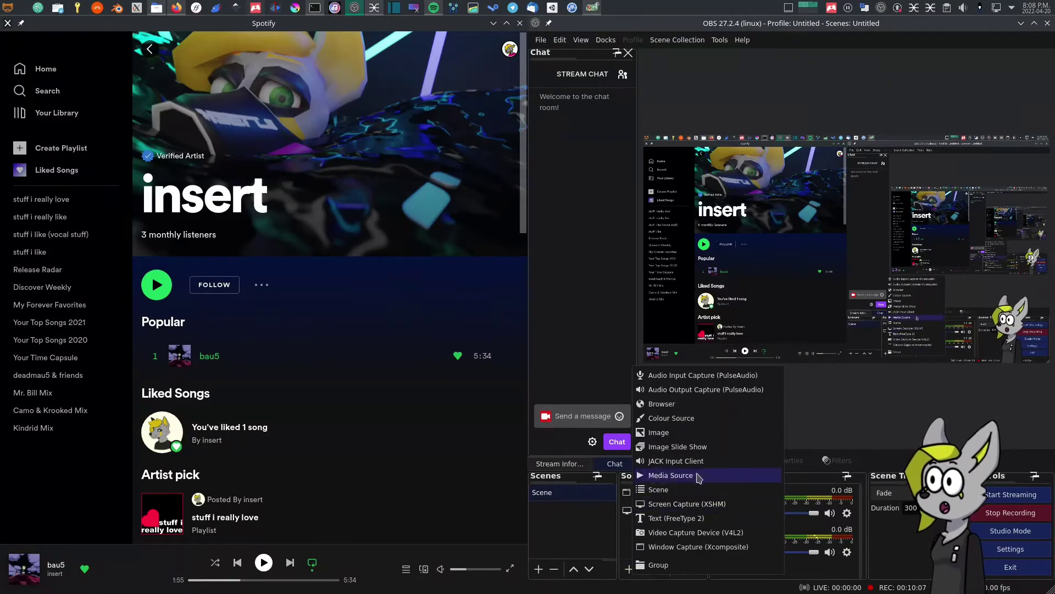
left_click(681, 460)
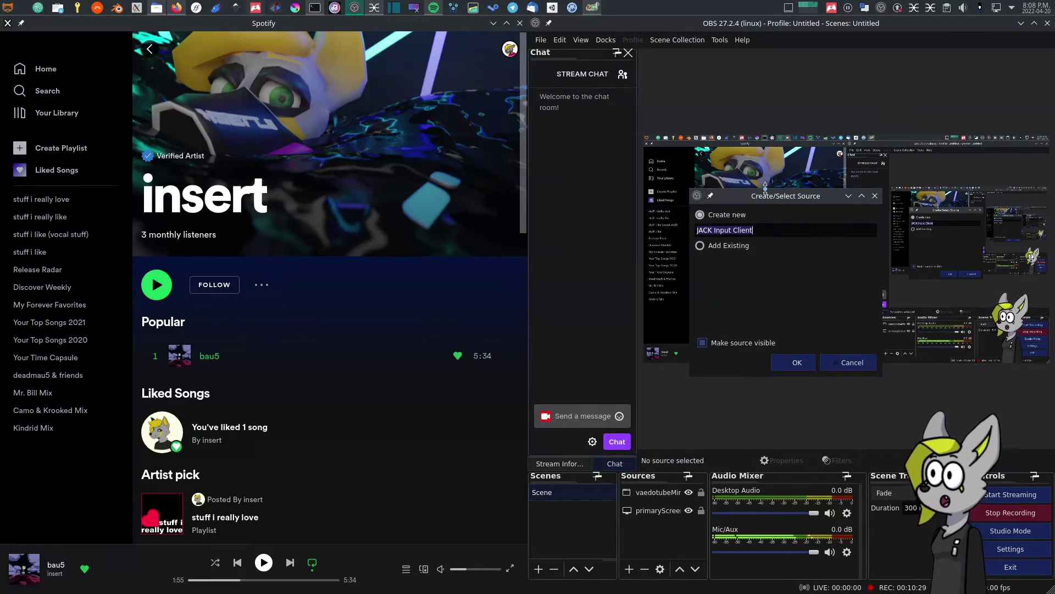
type("musdi")
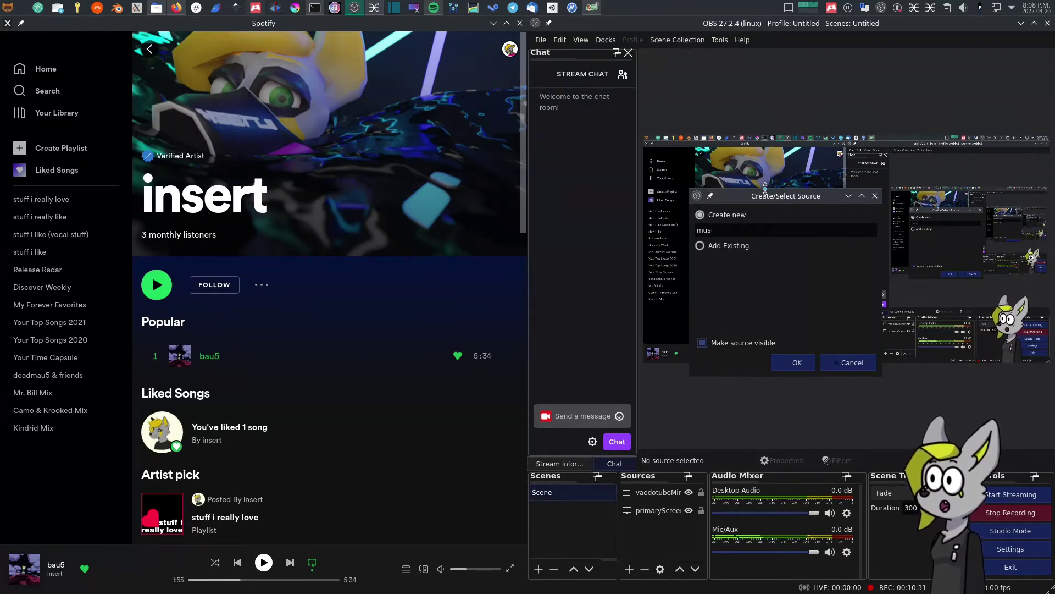
key("Return")
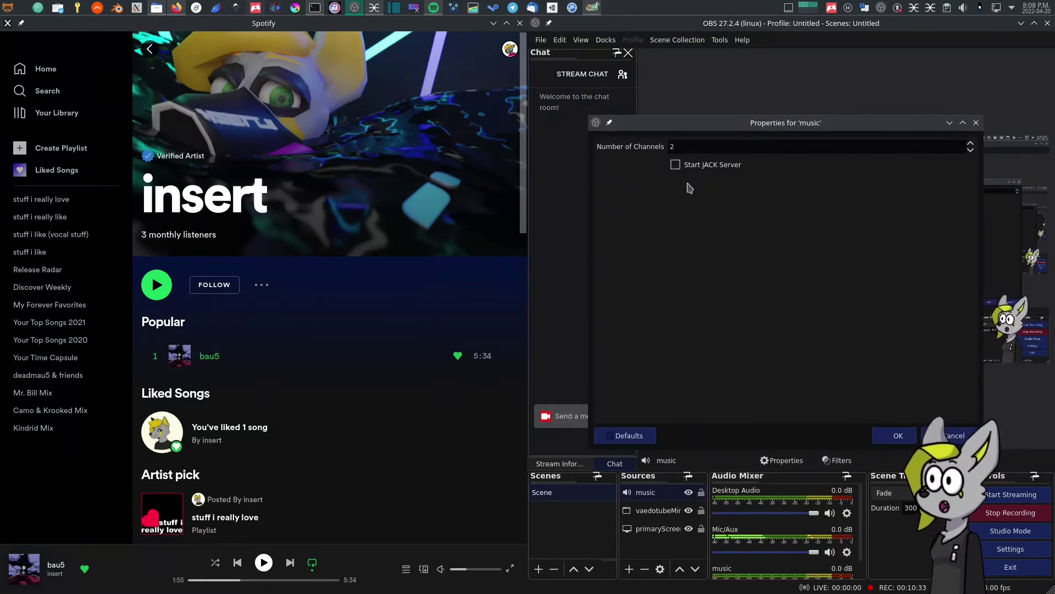
left_click(376, 8)
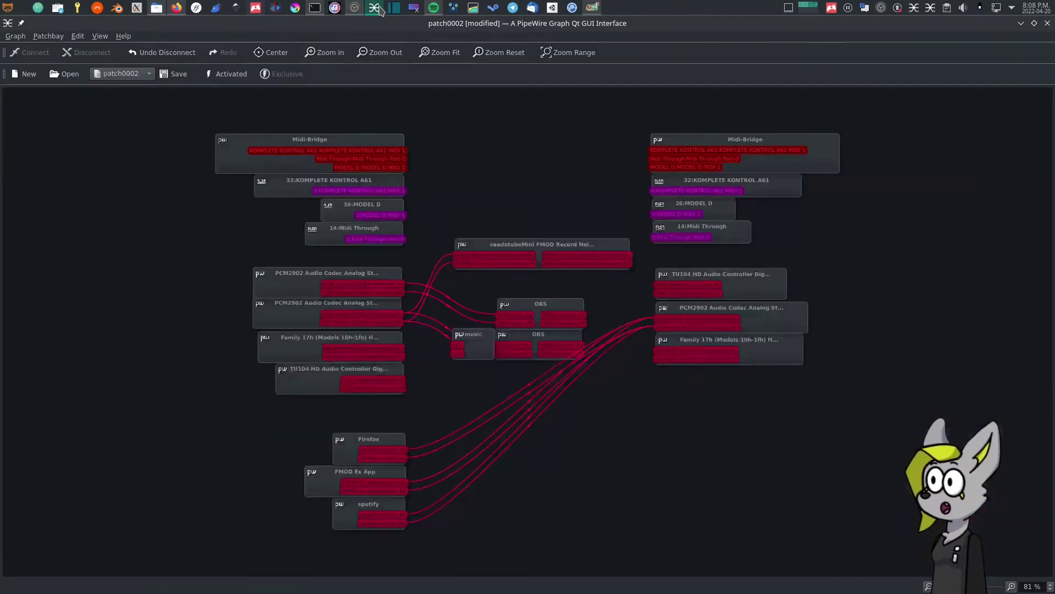
Show the qpwgraph window beside OBS, and move the music node below the Family 17h output node.
double_click(654, 24)
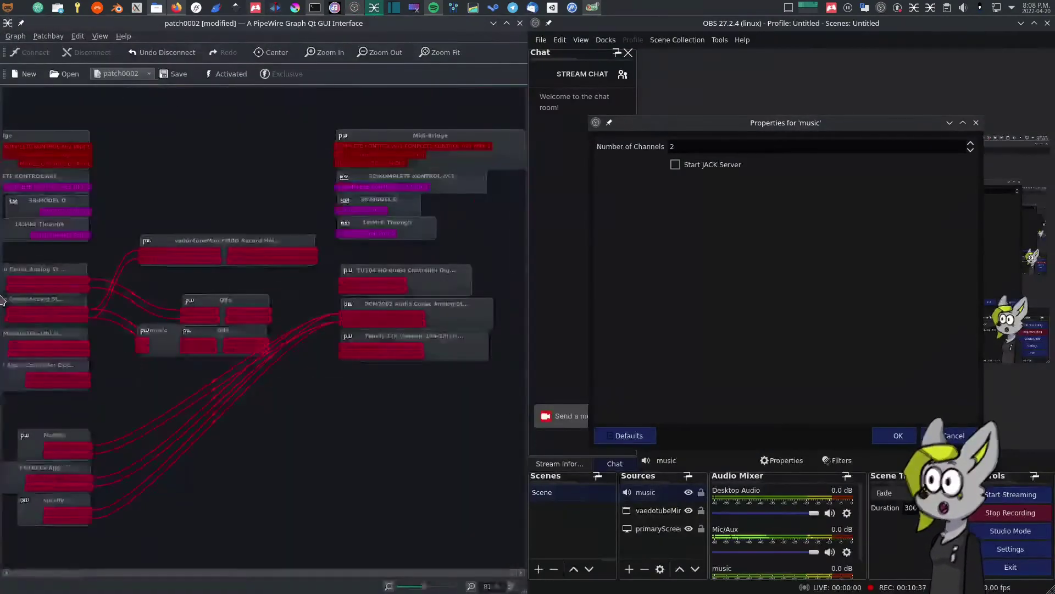
left_click_drag(160, 329, 359, 368)
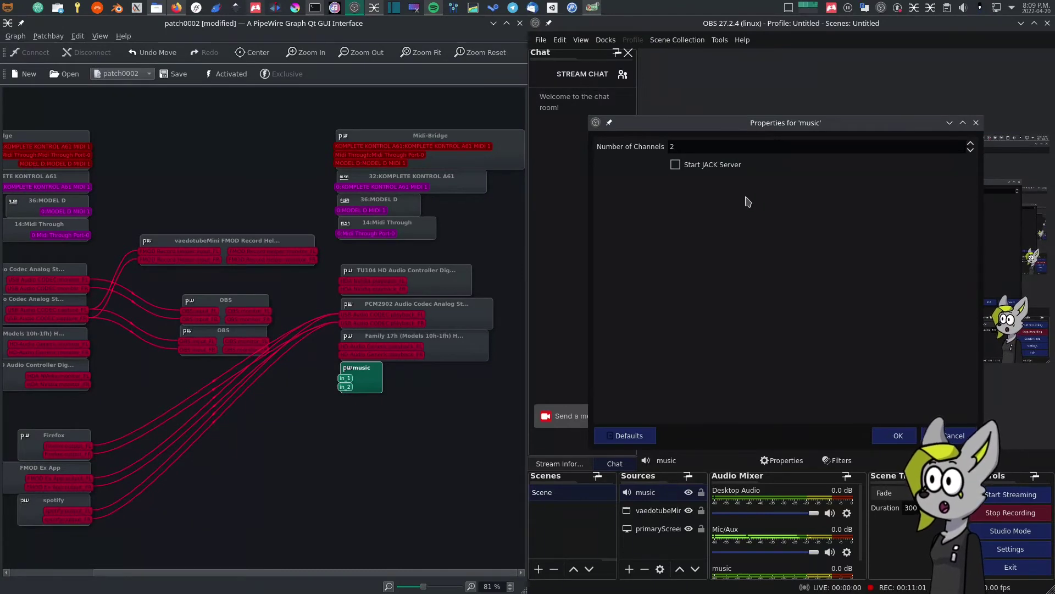
Try channel counts between 1 and 8 for the music source in OBS, and return the count to 2.
left_click(970, 150)
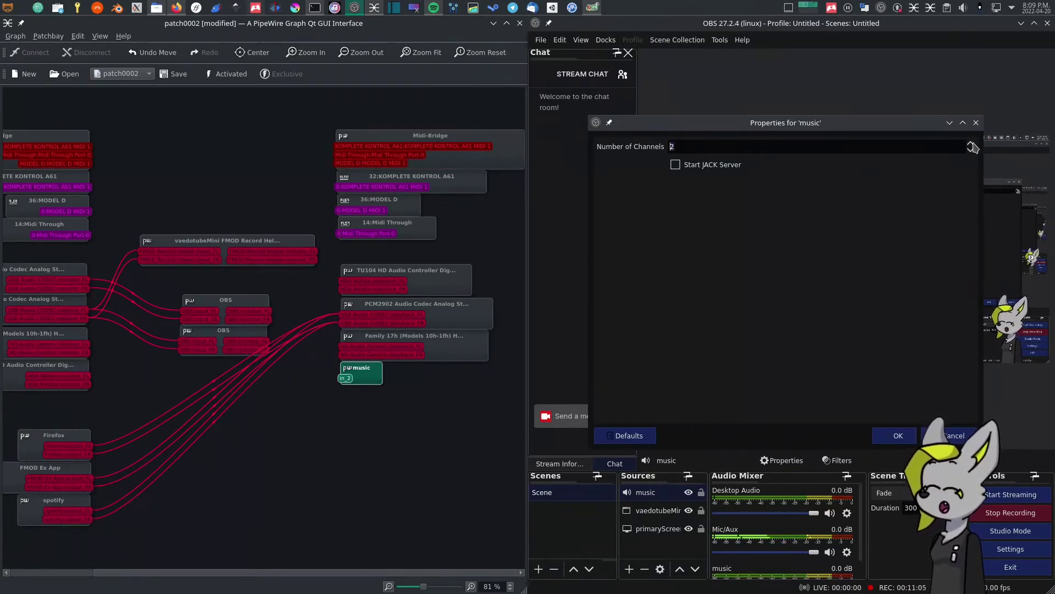
left_click(971, 145)
left_click(971, 145)
left_click(971, 145)
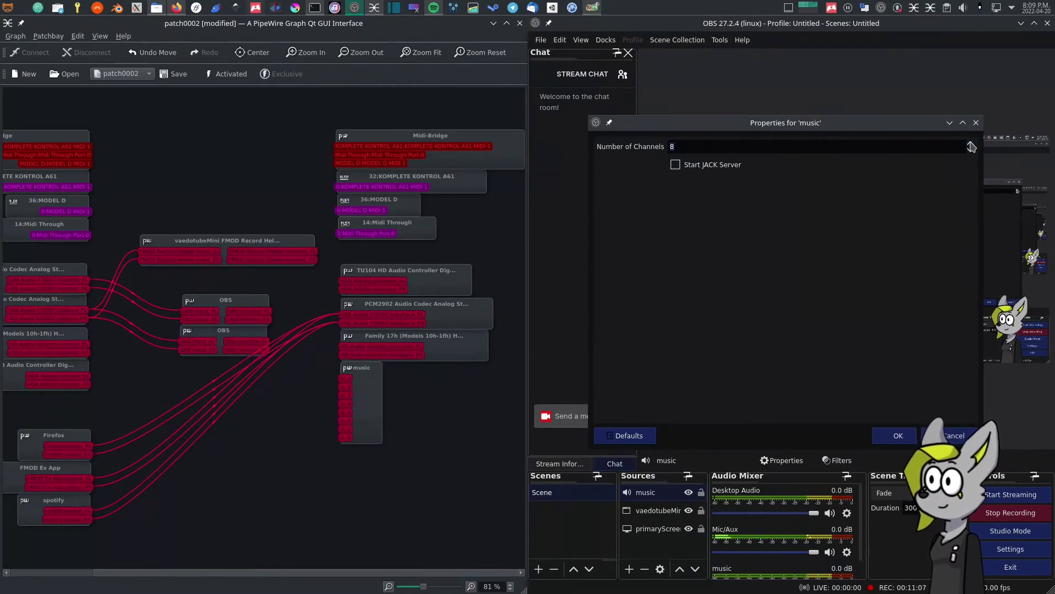
left_click(970, 150)
left_click(971, 150)
left_click(970, 150)
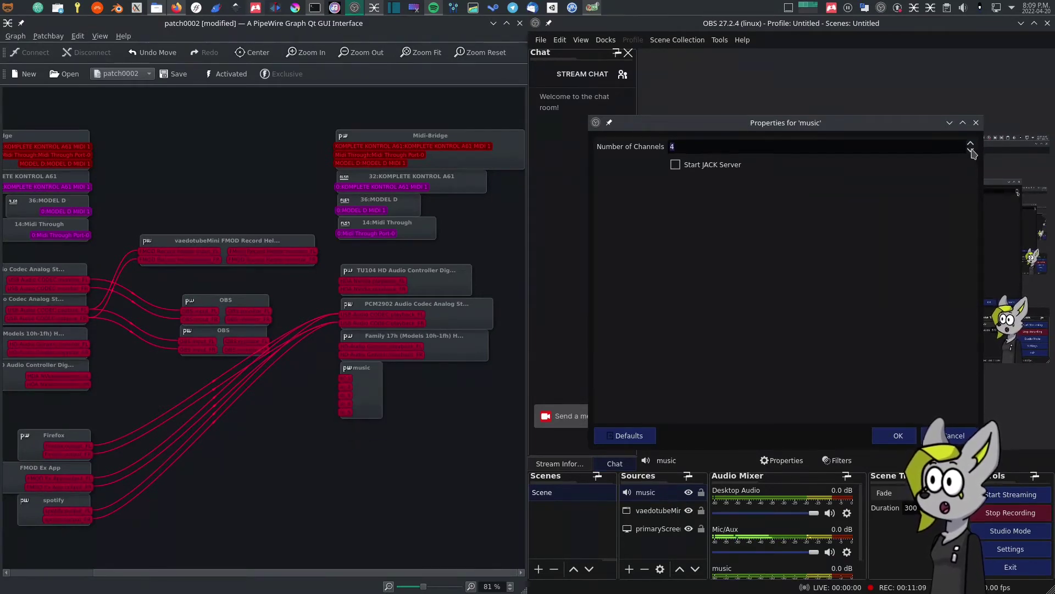
left_click(970, 151)
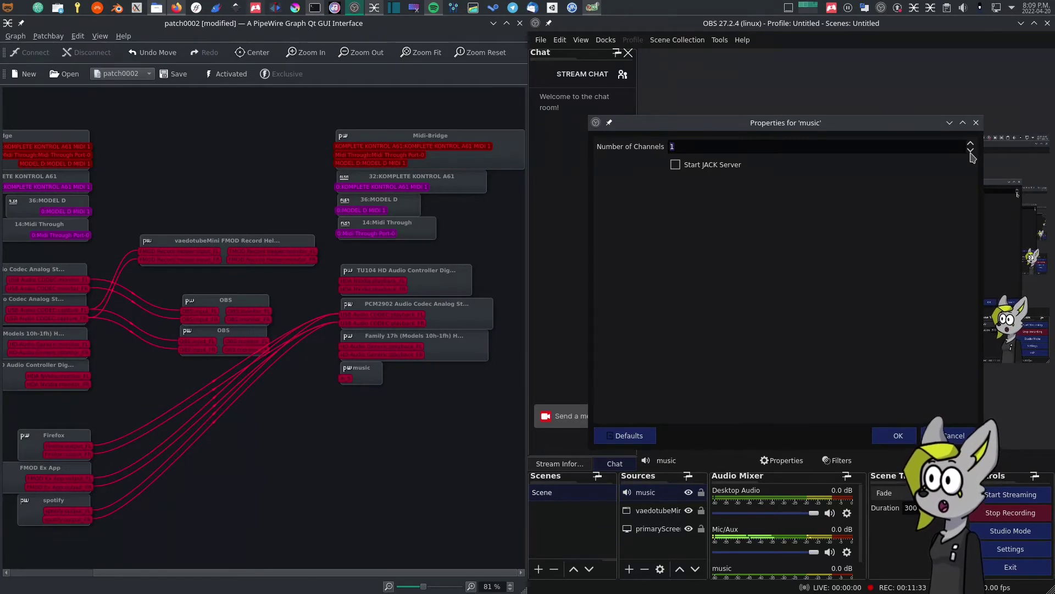
left_click(971, 144)
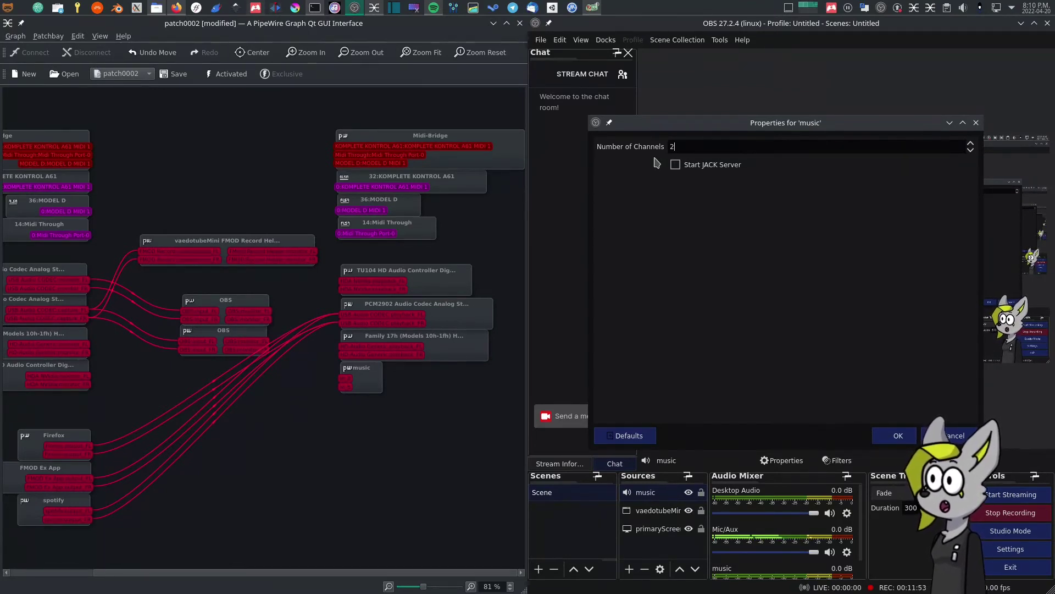
Raise the music source's number of channels to 7, set it back to 2, and confirm its properties.
left_click_drag(682, 147, 660, 150)
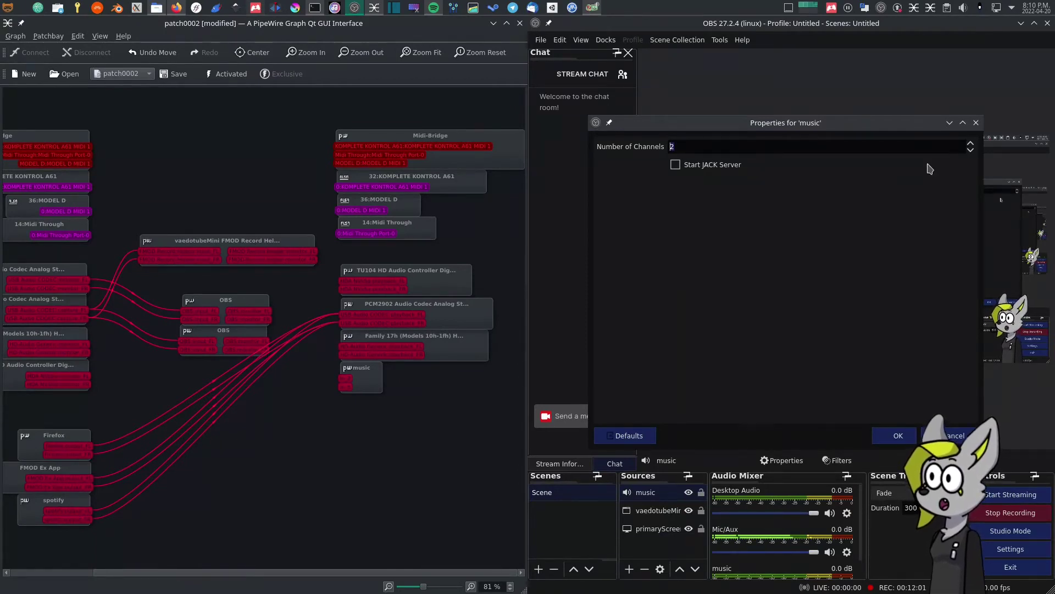
left_click(971, 143)
left_click(972, 144)
left_click(973, 144)
left_click(972, 144)
left_click(972, 144)
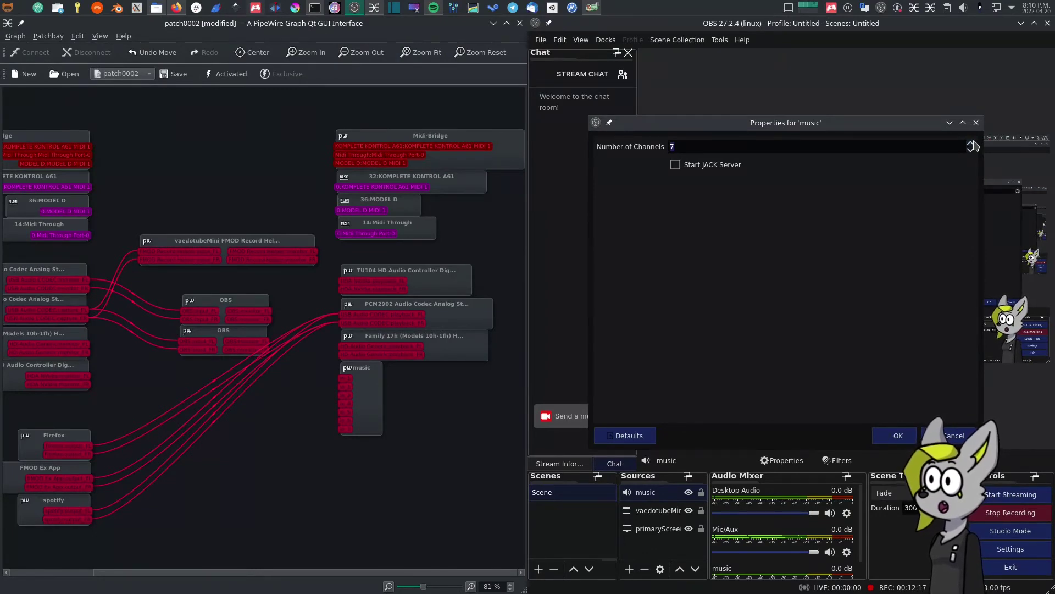
scroll(971, 150, "down", 5)
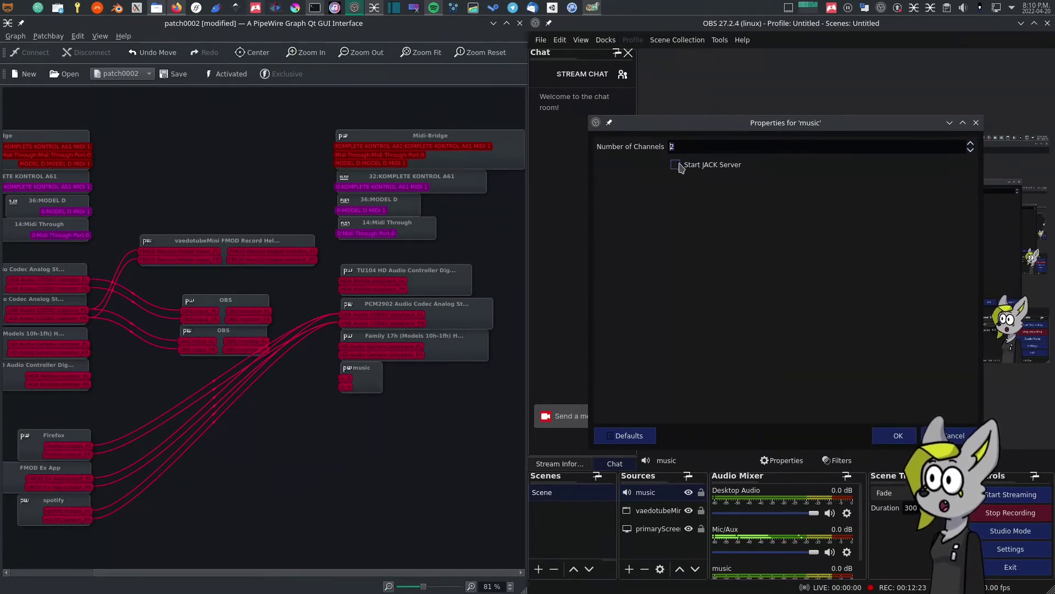
left_click(903, 441)
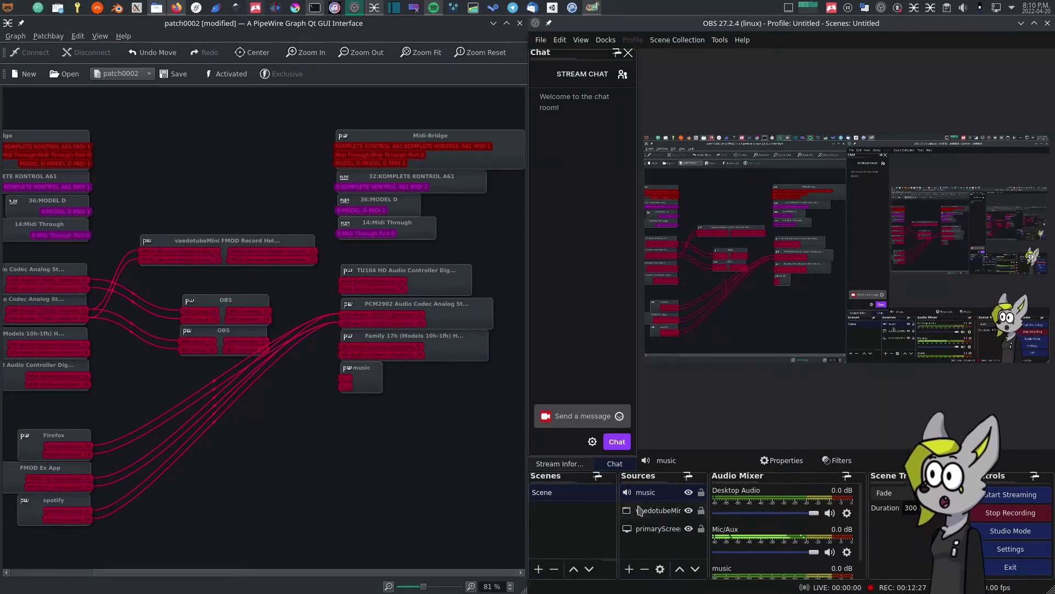
Resume the song bau5 in Spotify, and return to qpwgraph to locate the spotify node with nothing left selected.
left_click(370, 373)
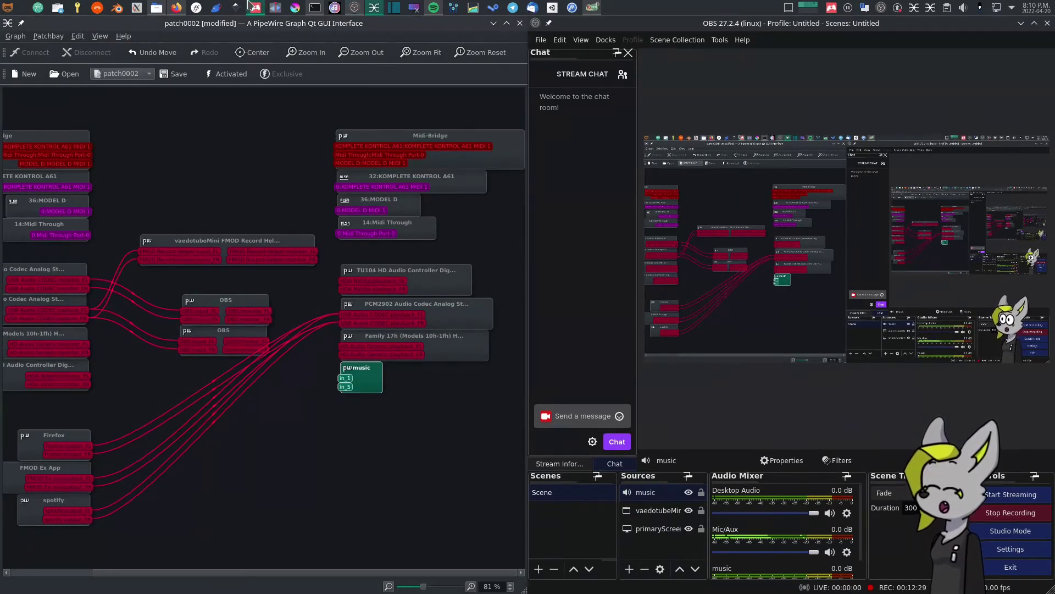
left_click(425, 20)
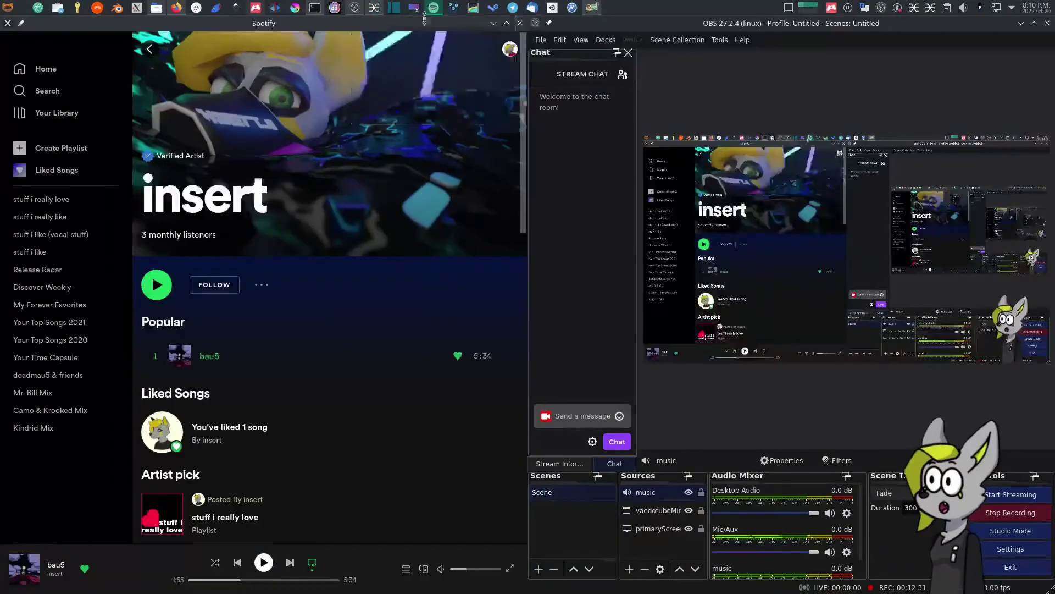
left_click(271, 561)
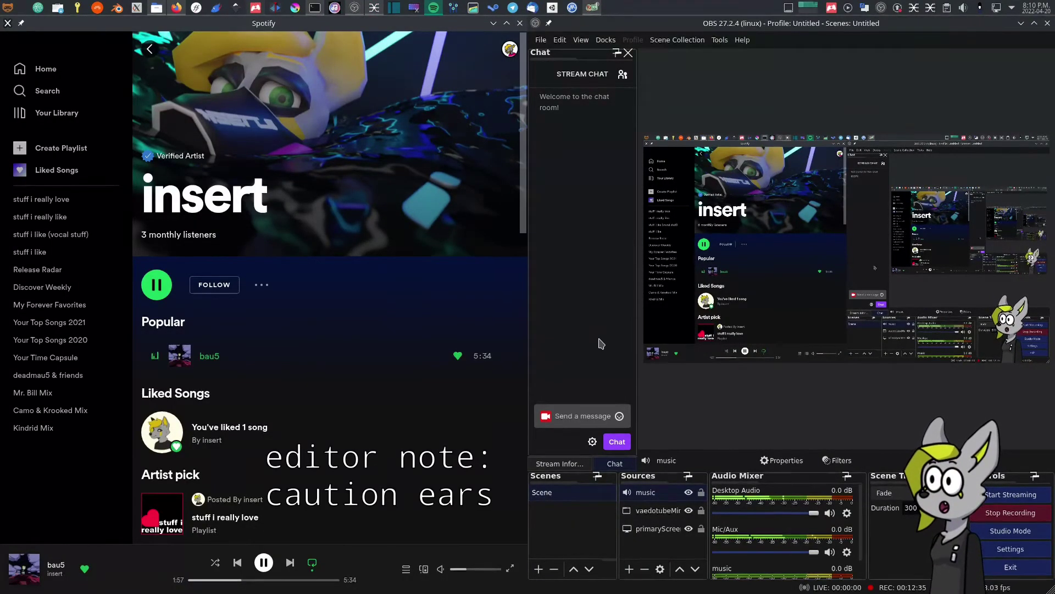
left_click(374, 7)
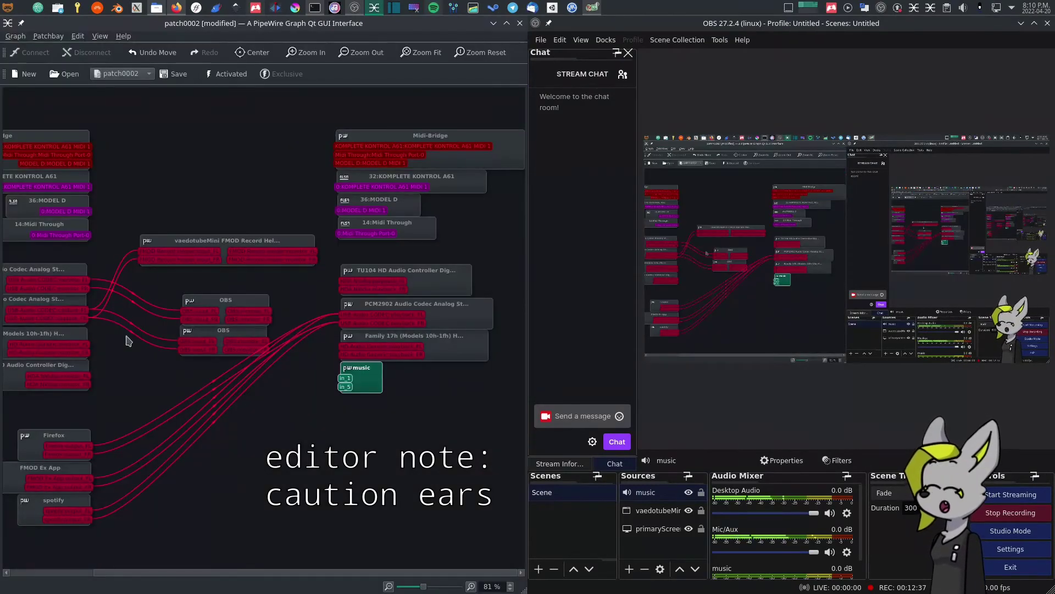
left_click(133, 385)
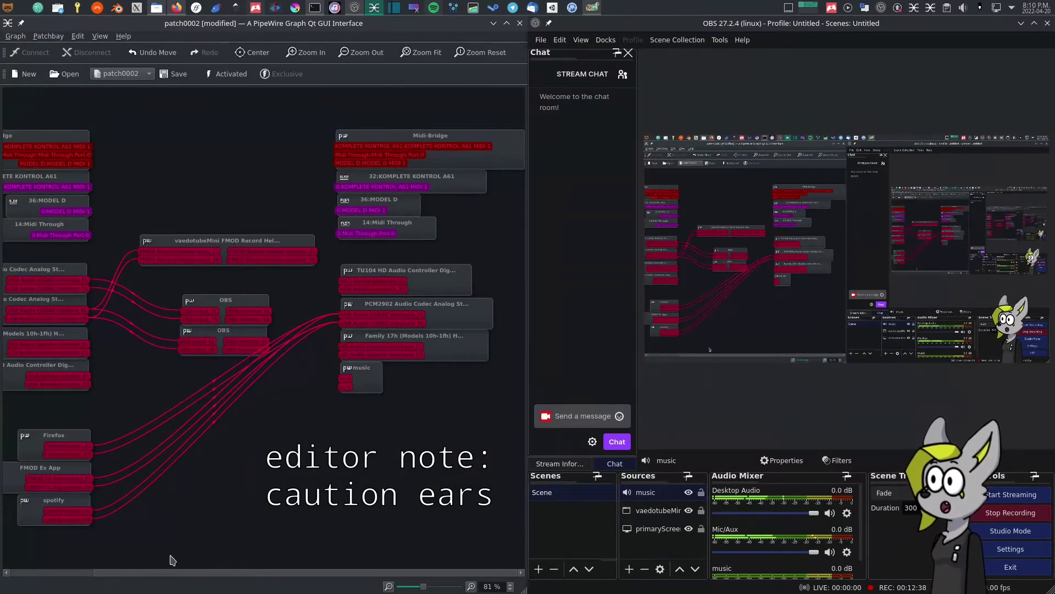
left_click(47, 507)
left_click(208, 502)
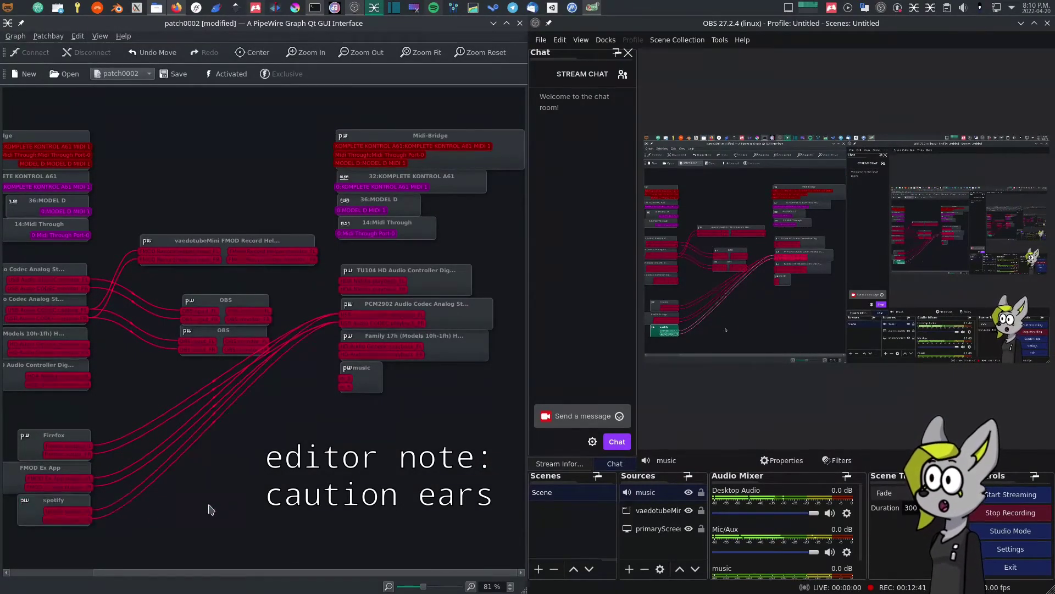
Connect the spotify node's output_FL to the music node's in_1 and its output_FR to in_5.
left_click(87, 511)
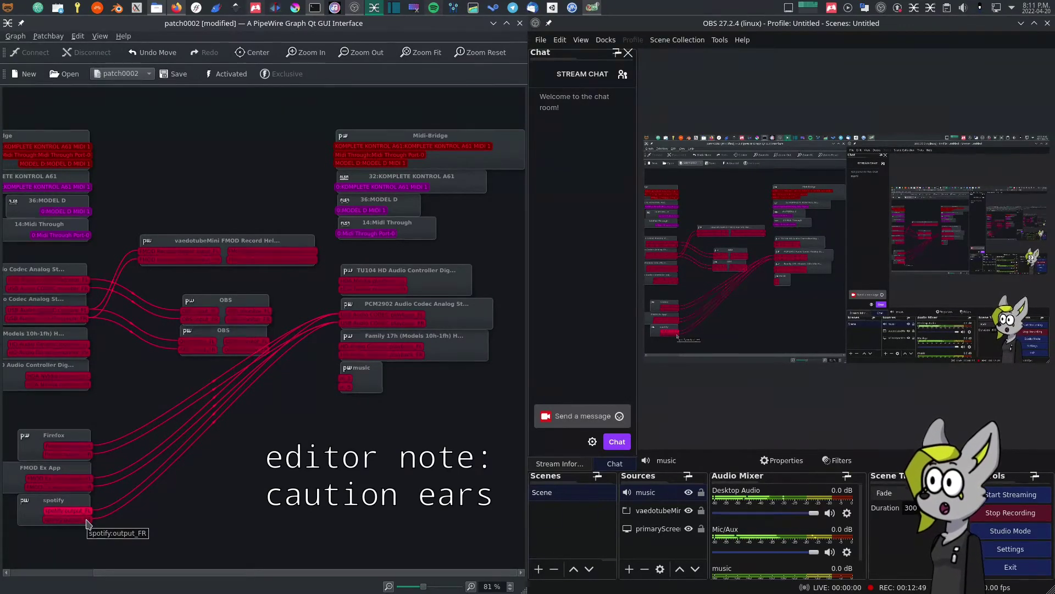
left_click_drag(88, 511, 341, 384)
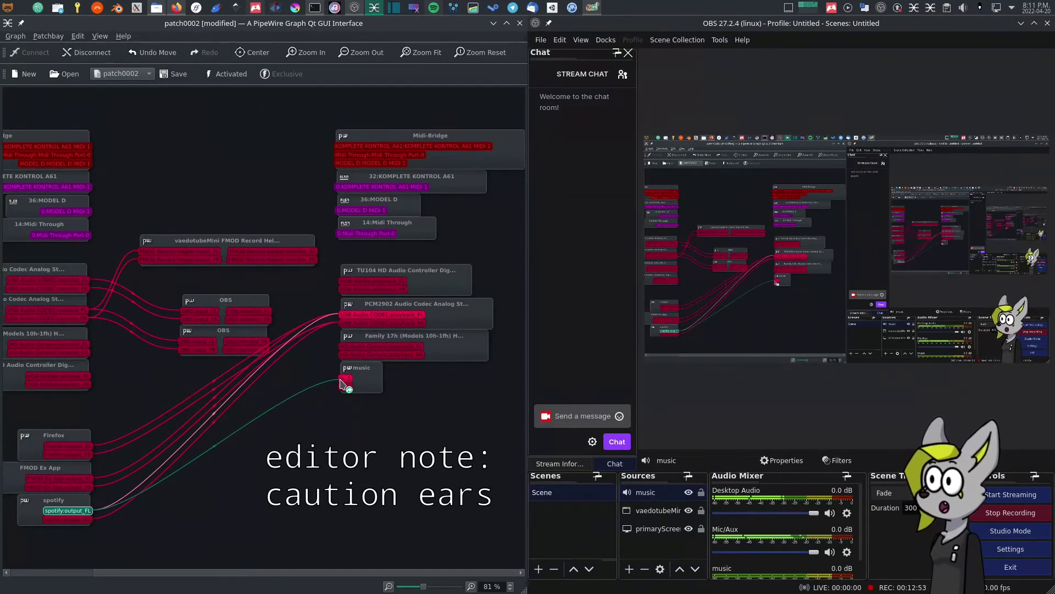
left_click_drag(345, 385, 345, 385)
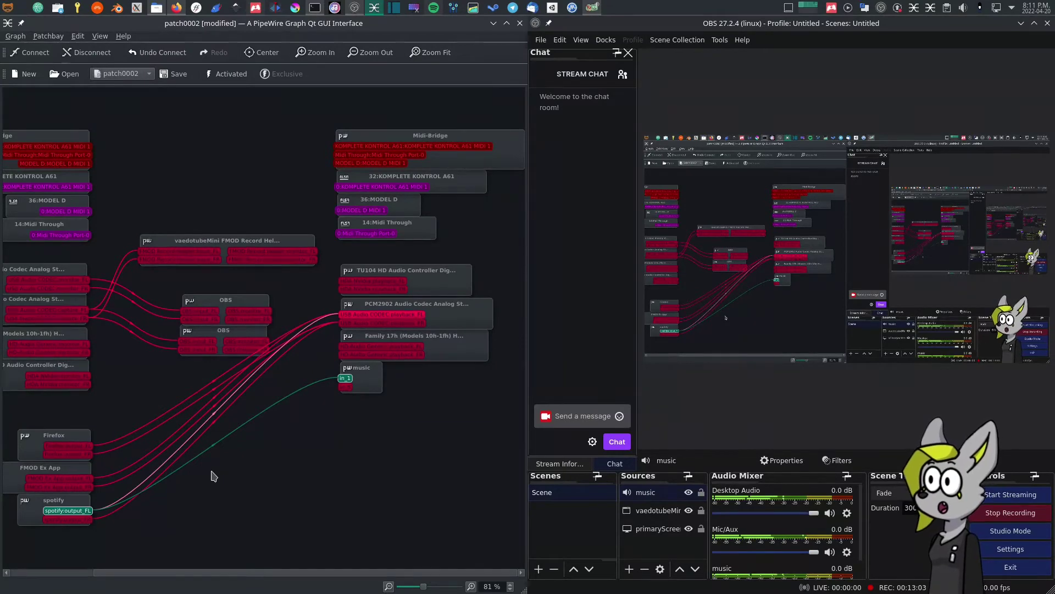
left_click_drag(88, 518, 343, 388)
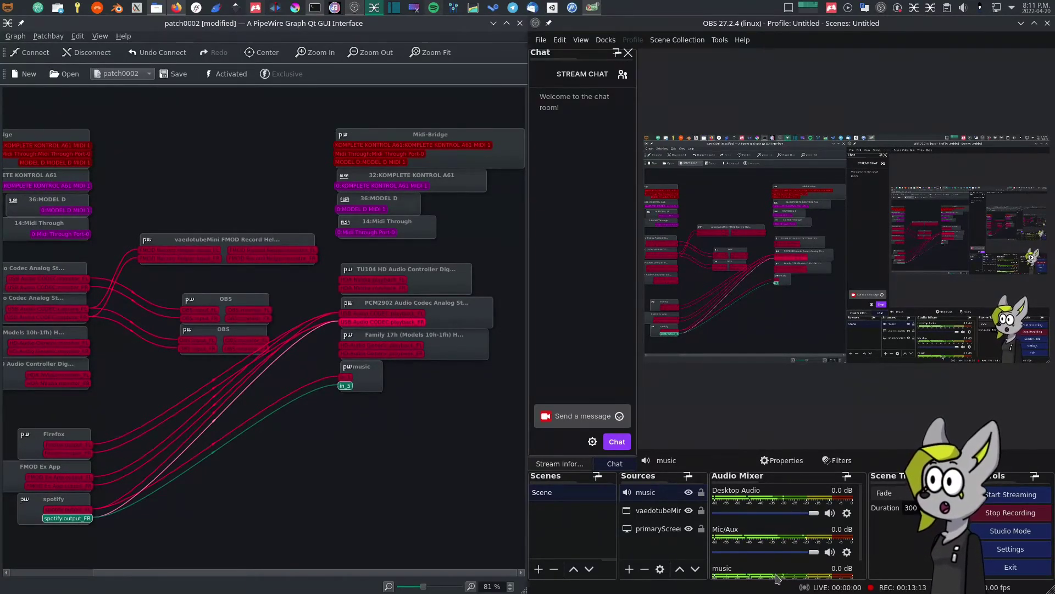
In OBS's advanced audio properties, assign the music source to tracks 3 and 6 only, and close the dialog.
scroll(852, 571, "down", 2)
left_click(847, 568)
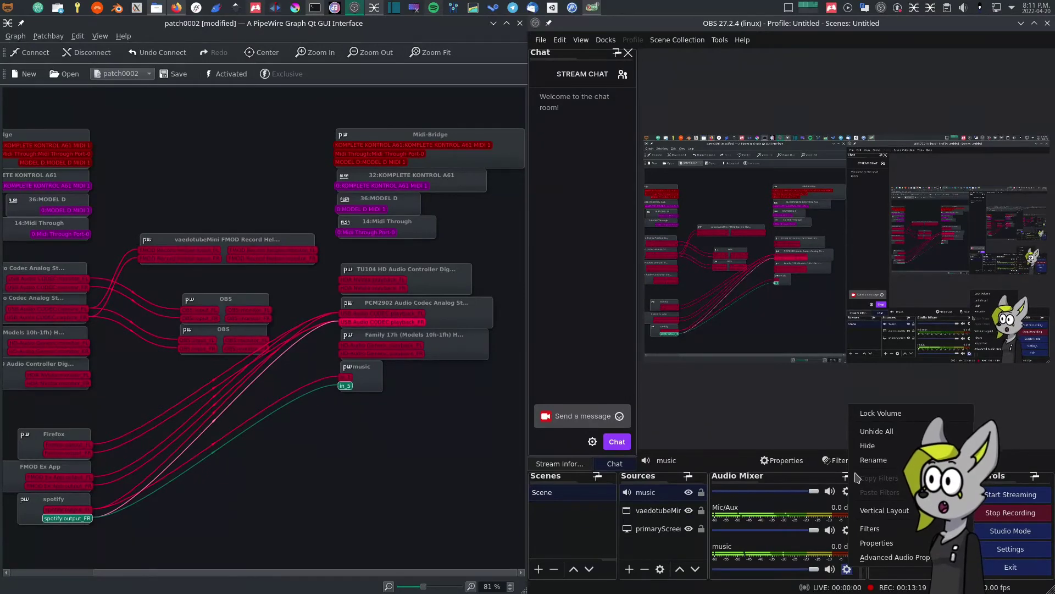
left_click(871, 558)
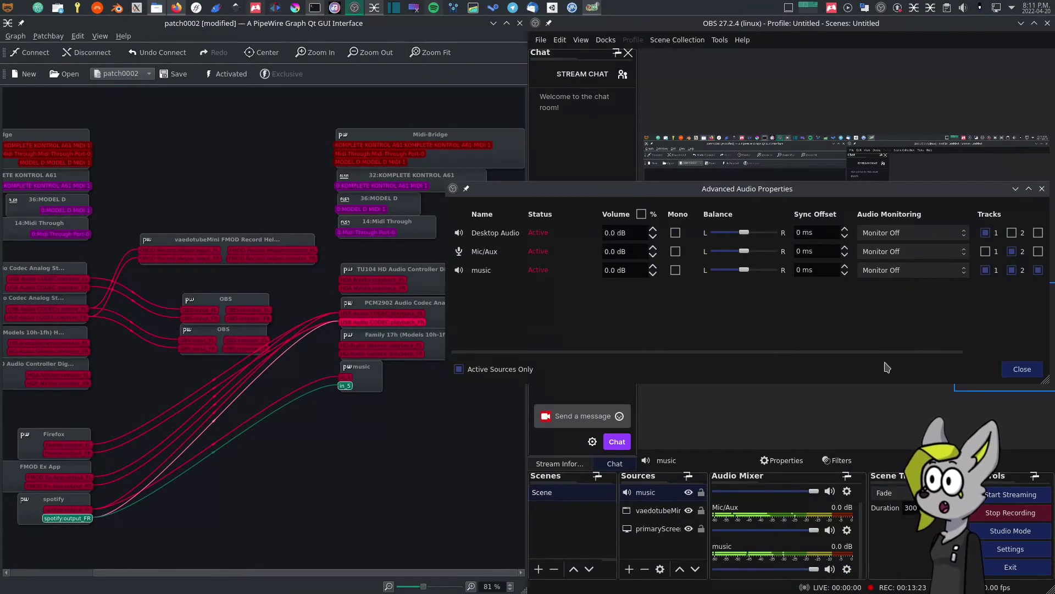
left_click_drag(890, 351, 978, 352)
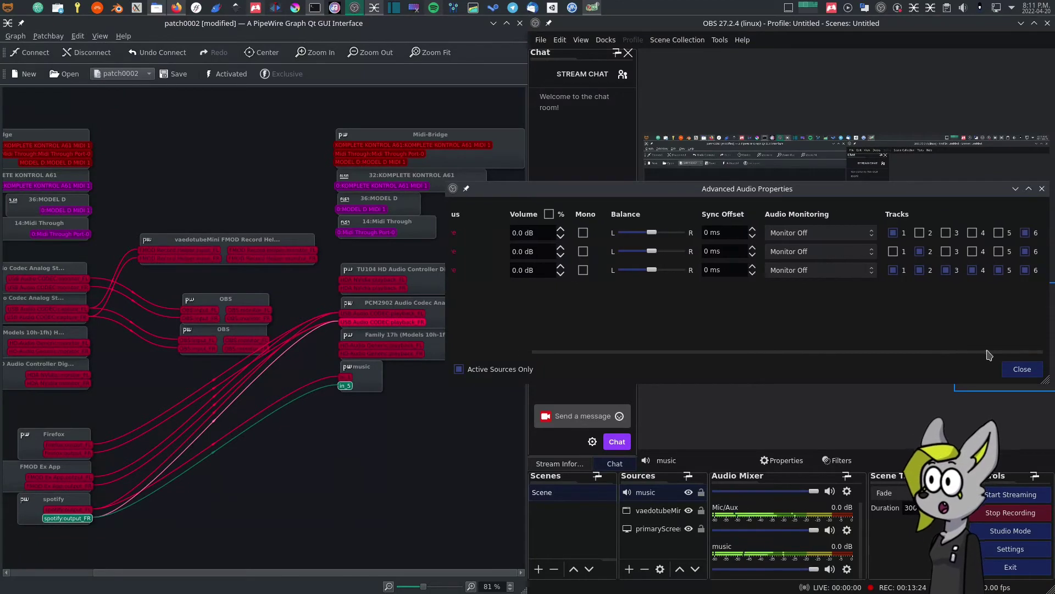
left_click(894, 270)
left_click(920, 270)
left_click(972, 270)
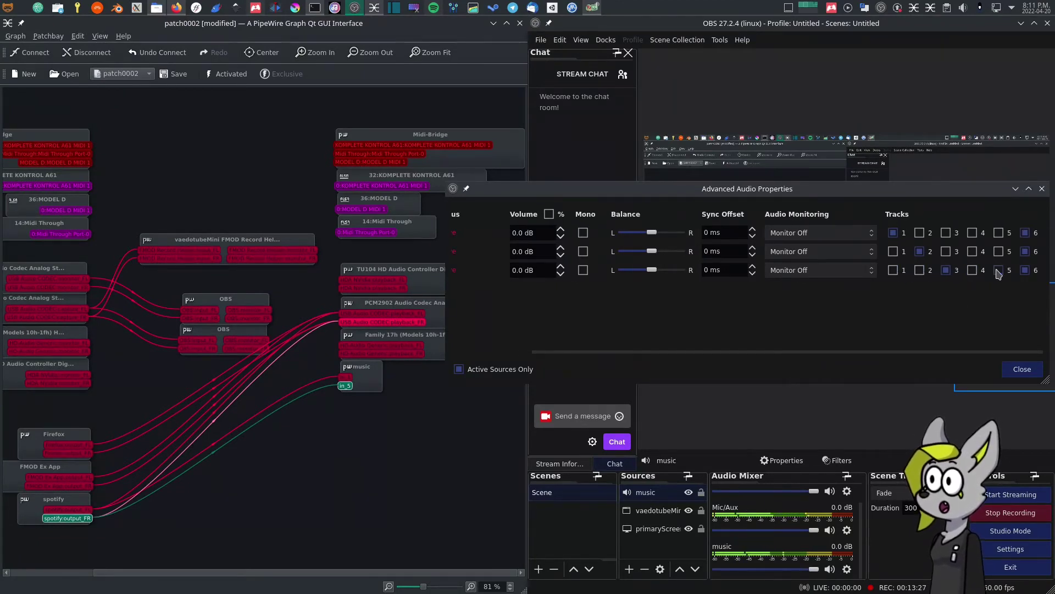
left_click(999, 270)
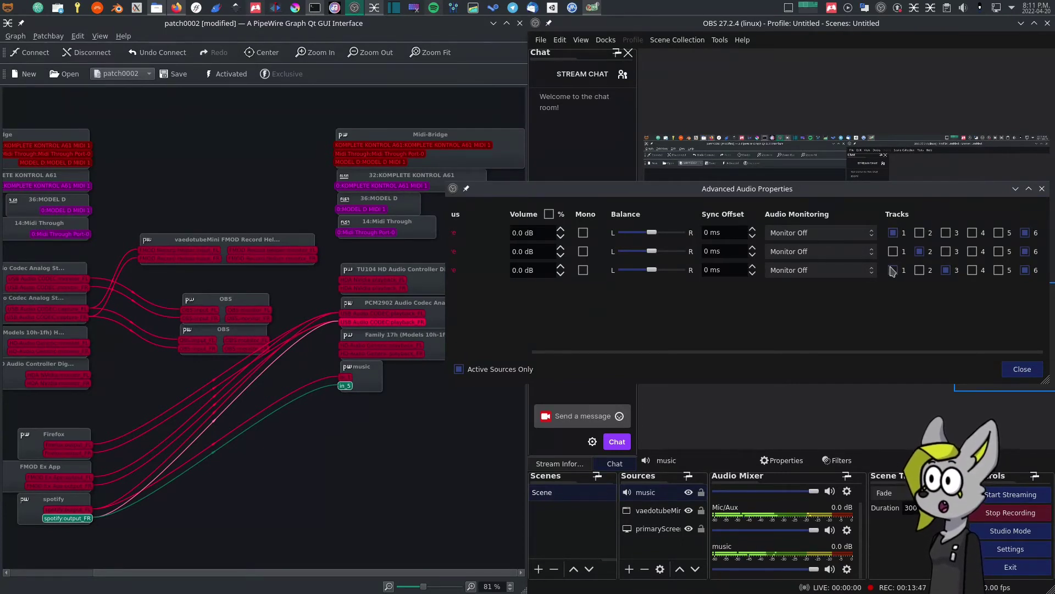
left_click(1026, 270)
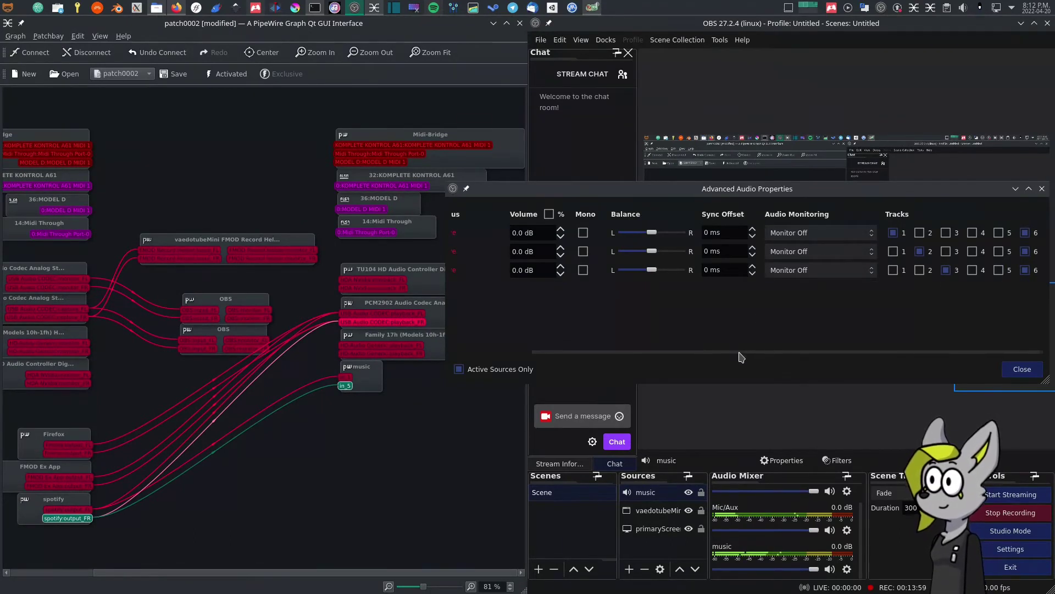
left_click_drag(740, 352, 816, 345)
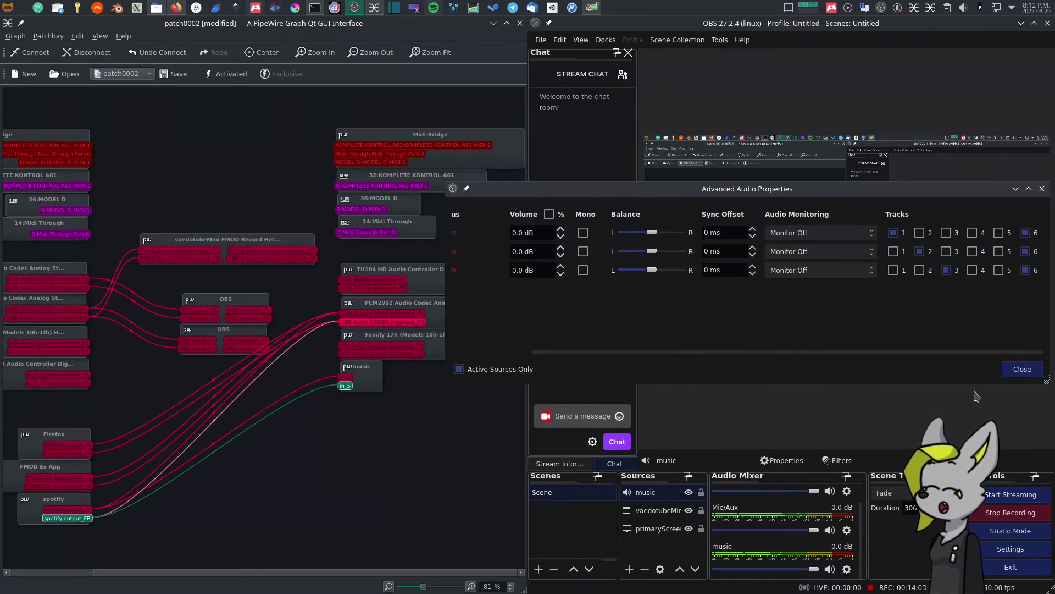
left_click(1023, 369)
left_click_drag(814, 569, 840, 569)
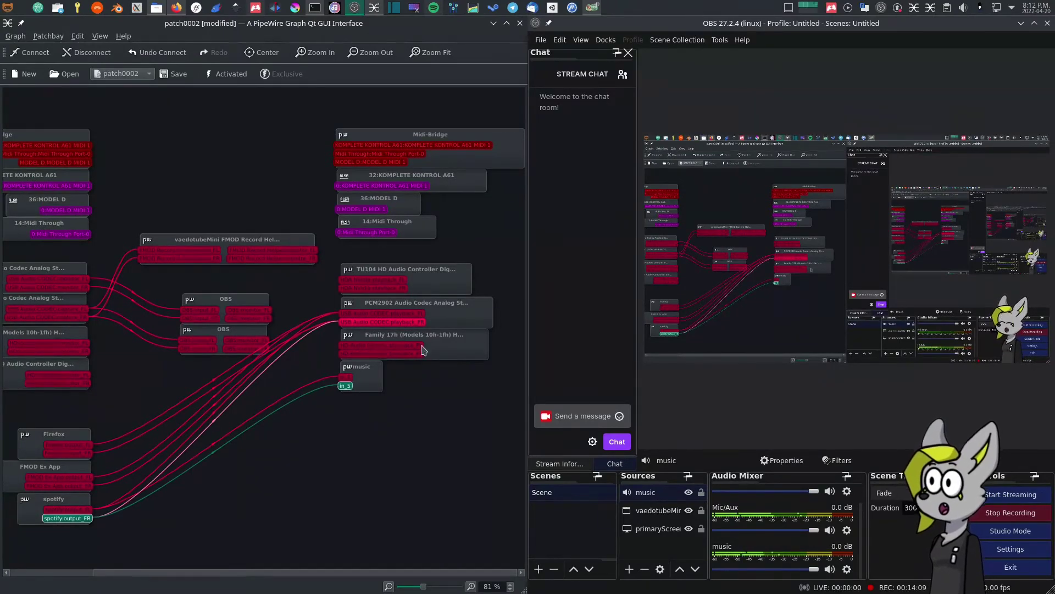
Select the links between the spotify and music nodes, pause the song in Spotify, and return to qpwgraph.
left_click(309, 382, "ctrl")
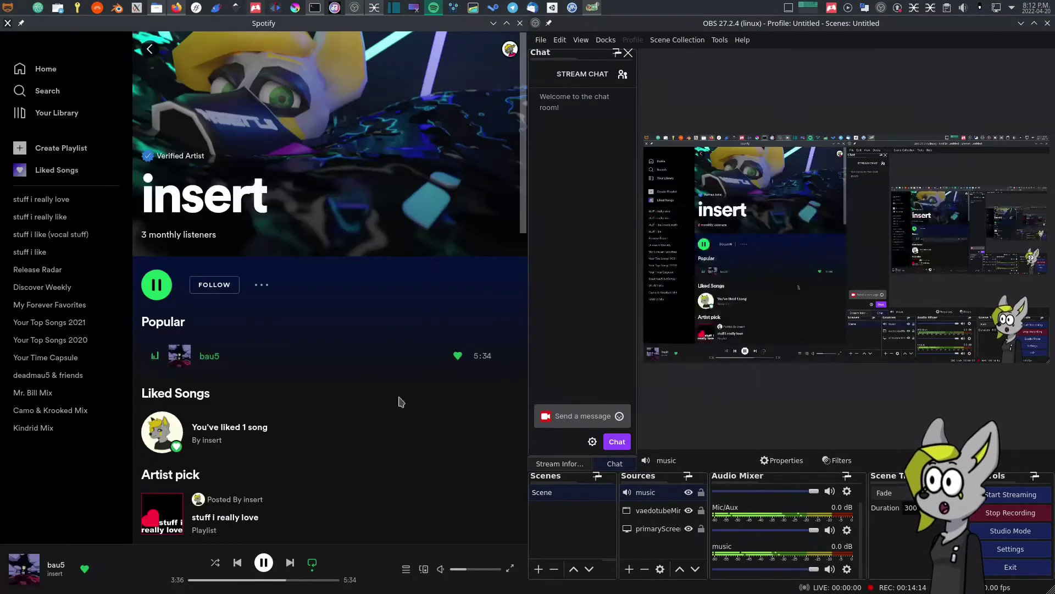
left_click(433, 8)
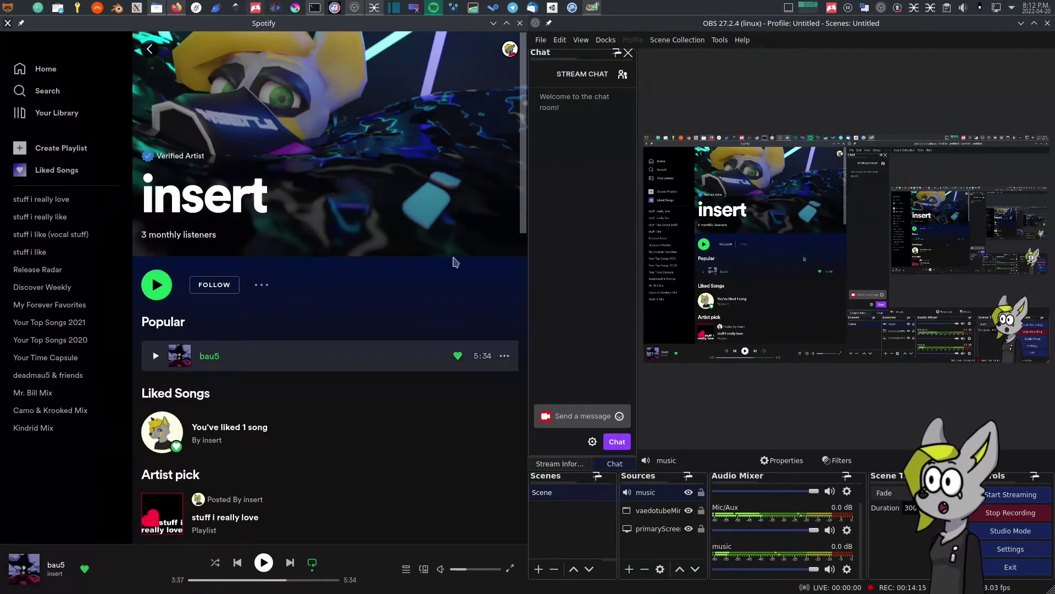
left_click(492, 24)
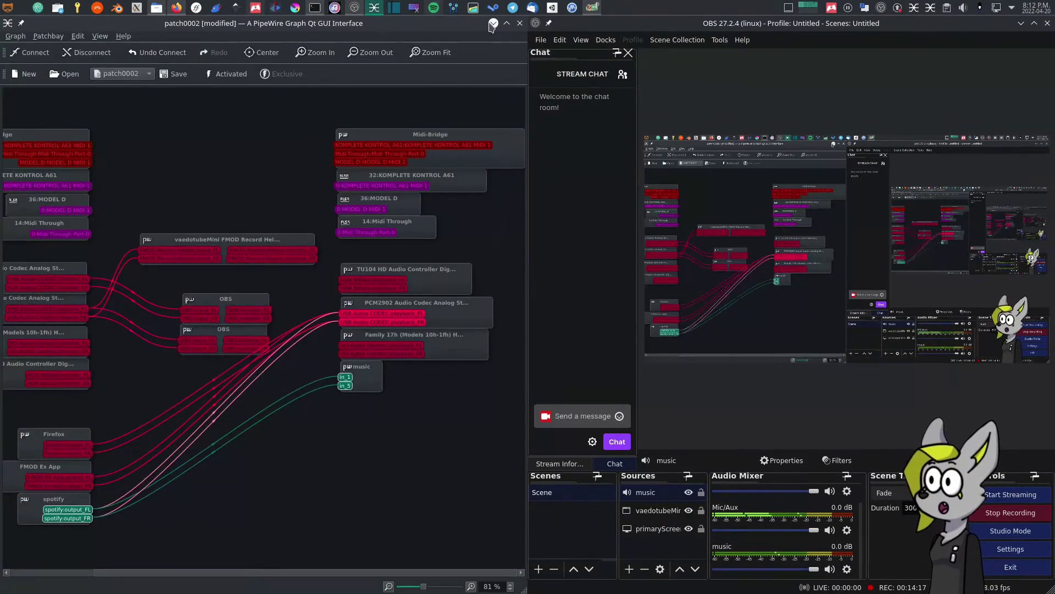
Move the OBS window off this screen, and place the Spotify window beside qpwgraph.
left_click(434, 8)
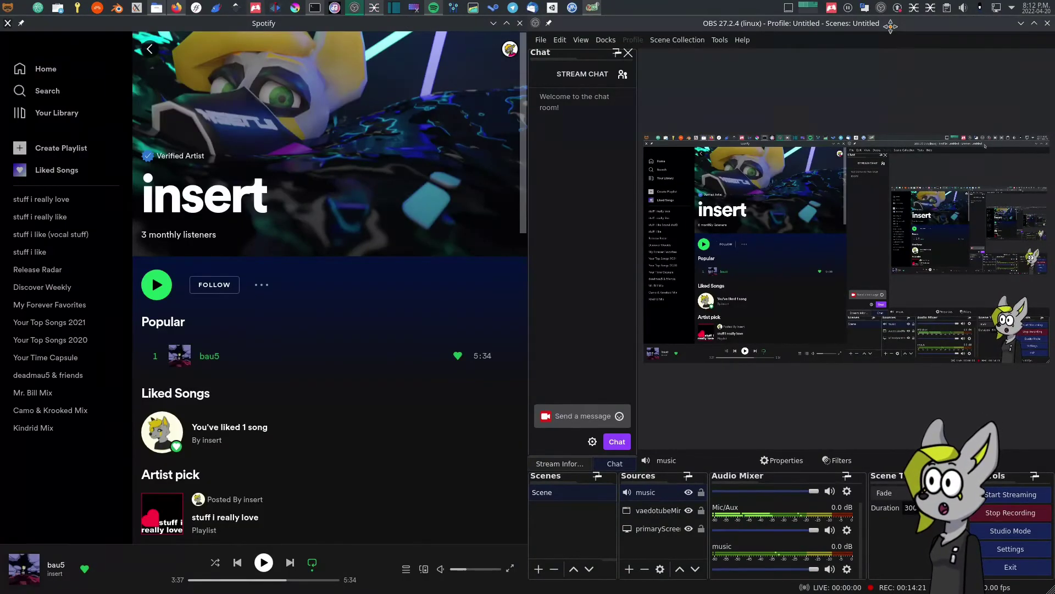
left_click_drag(891, 26, 1053, 148)
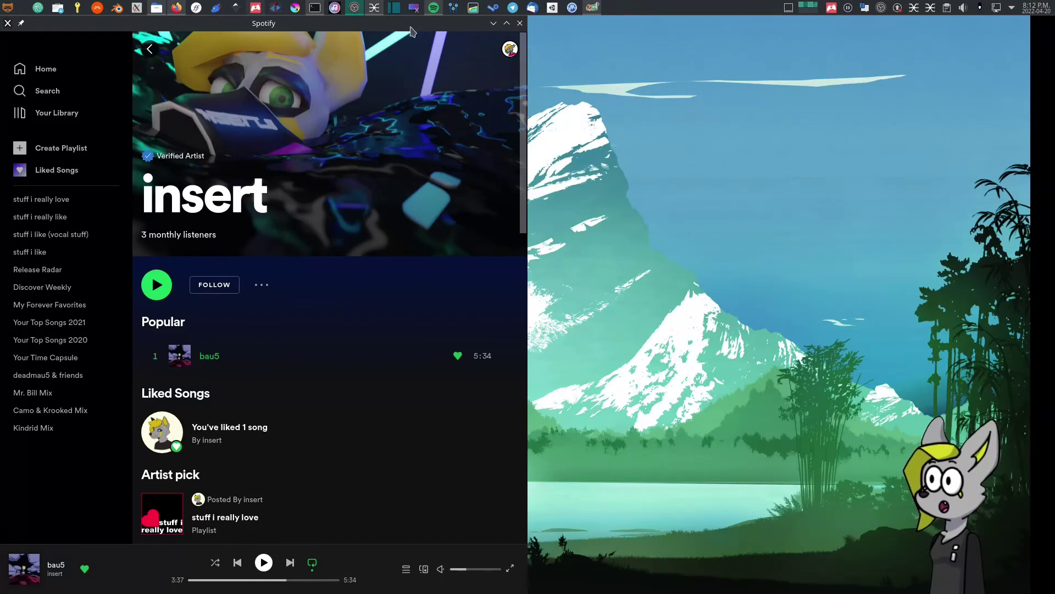
left_click_drag(412, 26, 1053, 231)
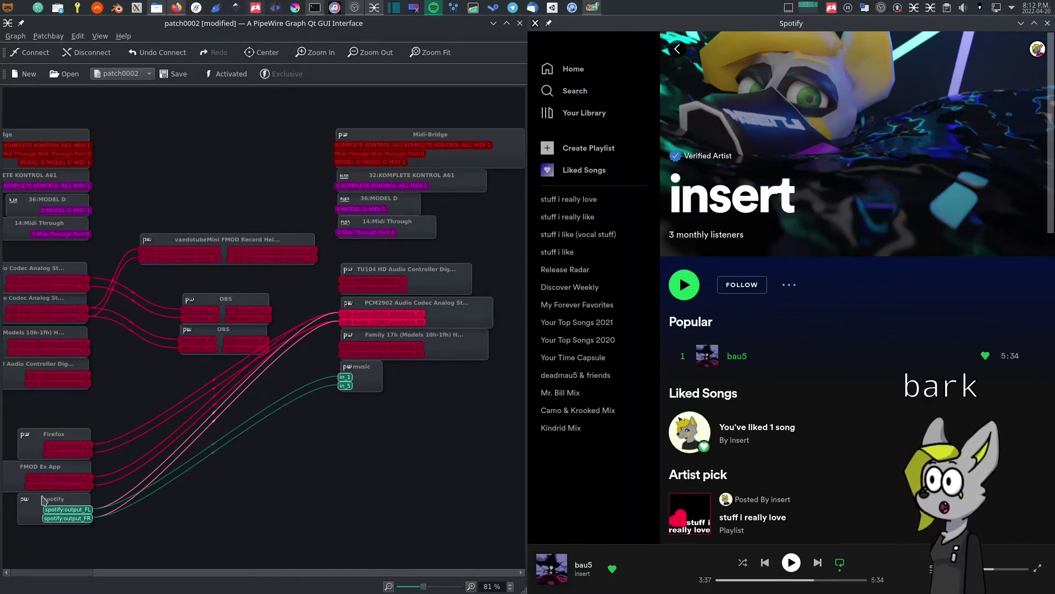
Close and relaunch Spotify, and briefly play the paused song to bring its node back into the graph.
left_click(323, 529)
left_click(1047, 23)
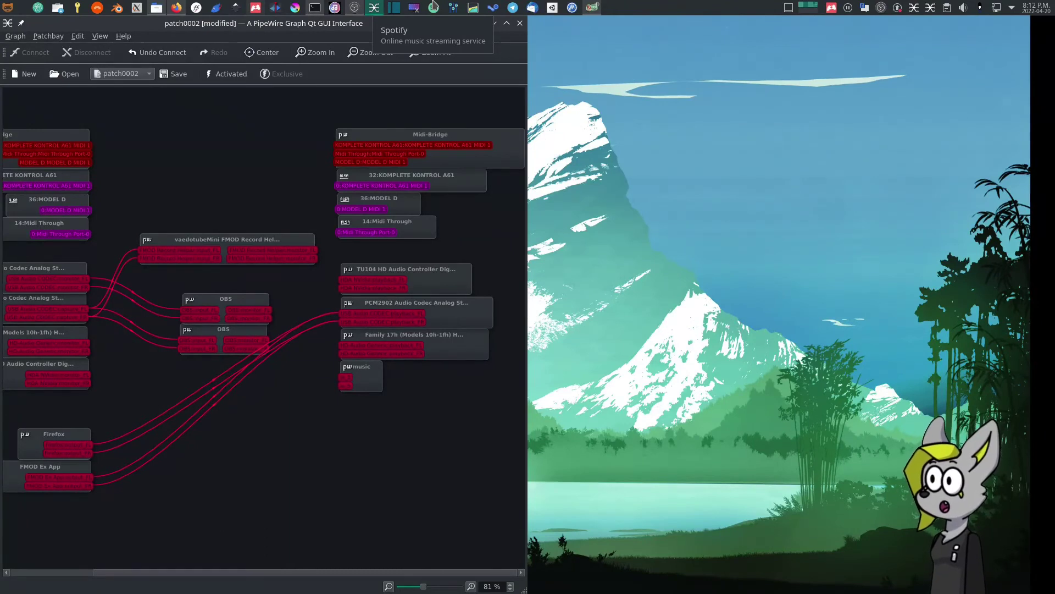
left_click(434, 7)
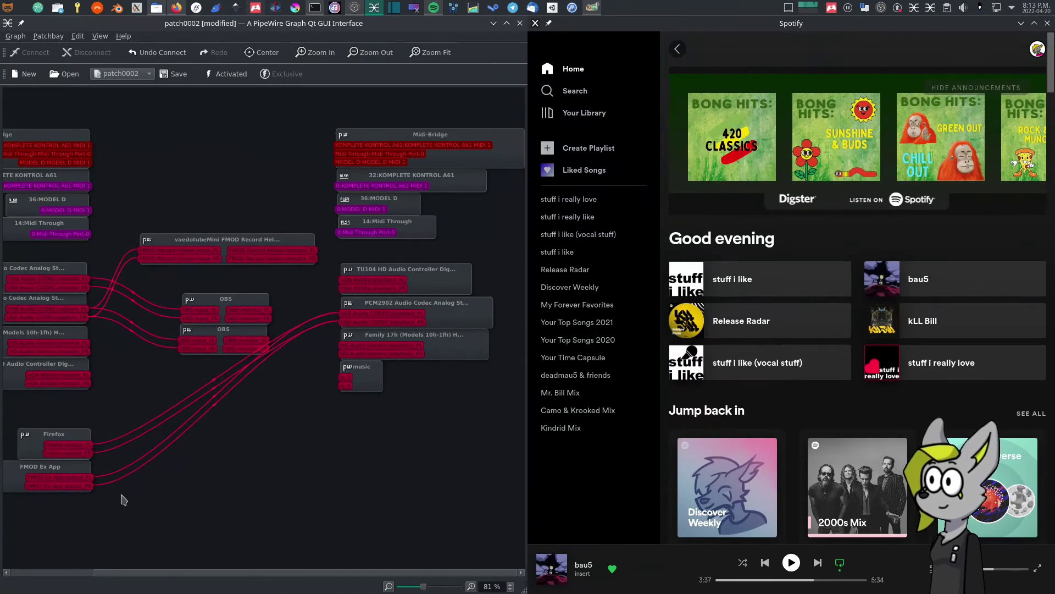
left_click(791, 562)
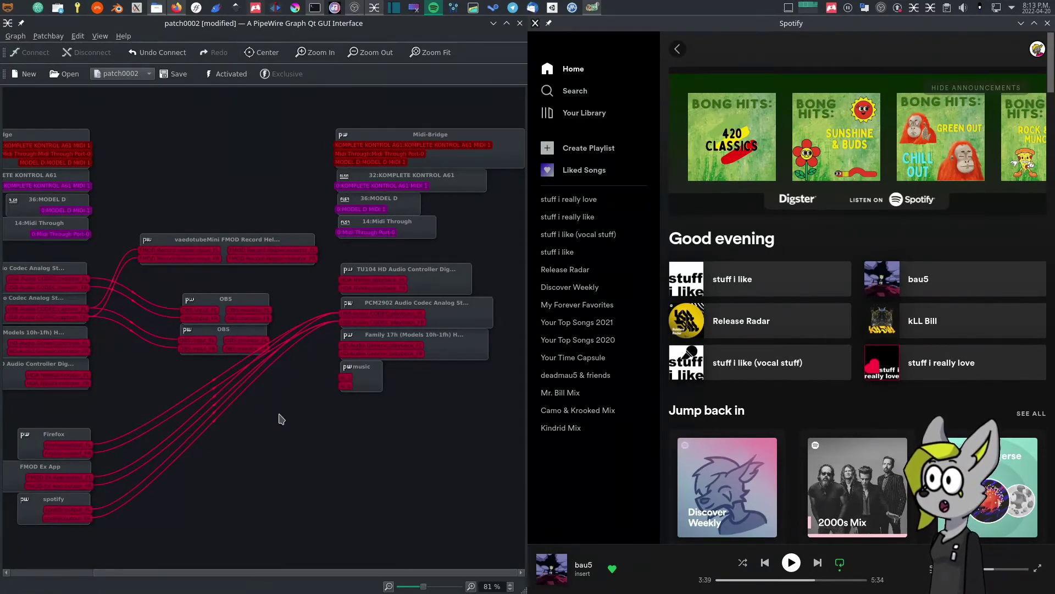
Try to save the patchbay under the new name patch0003.
left_click(49, 36)
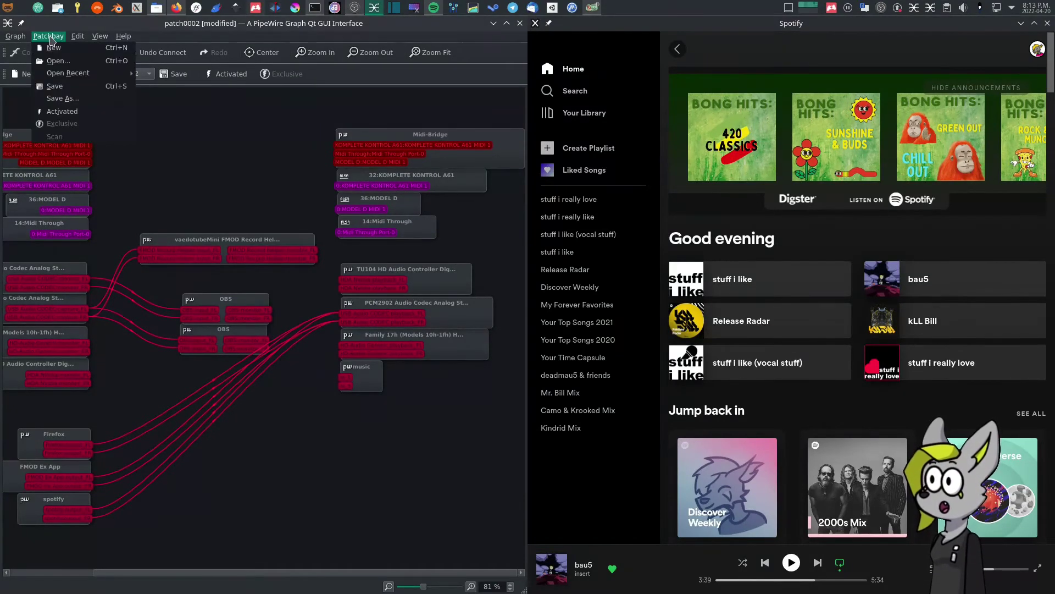
left_click(62, 98)
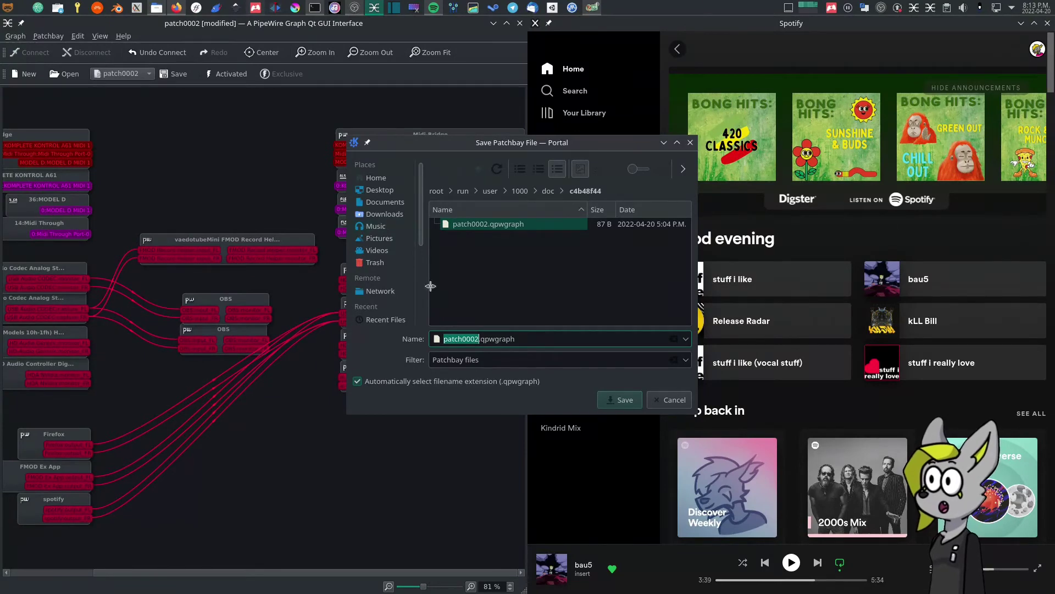
left_click(474, 339)
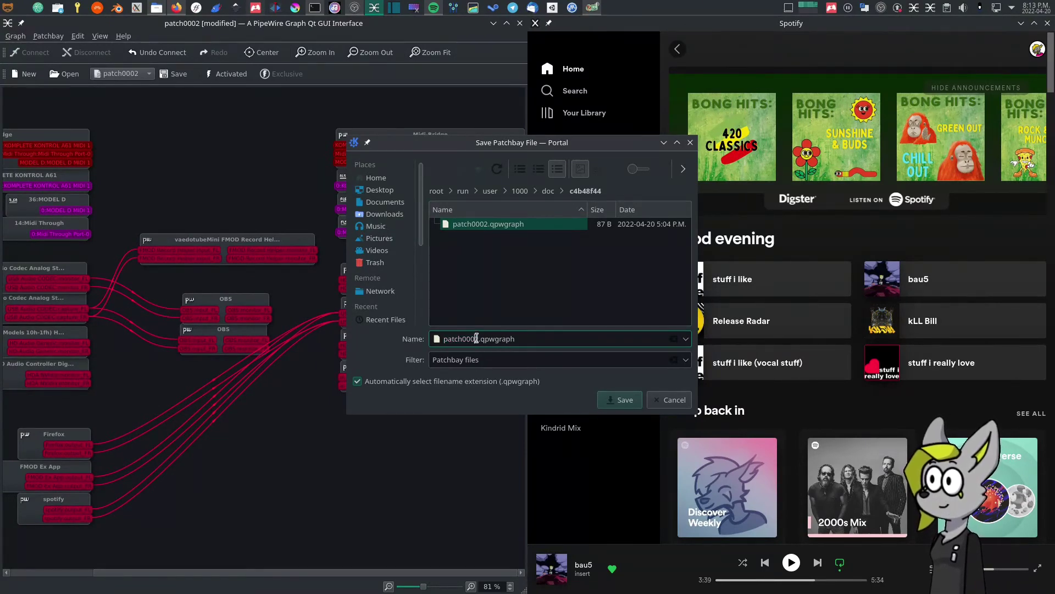
key("BackSpace")
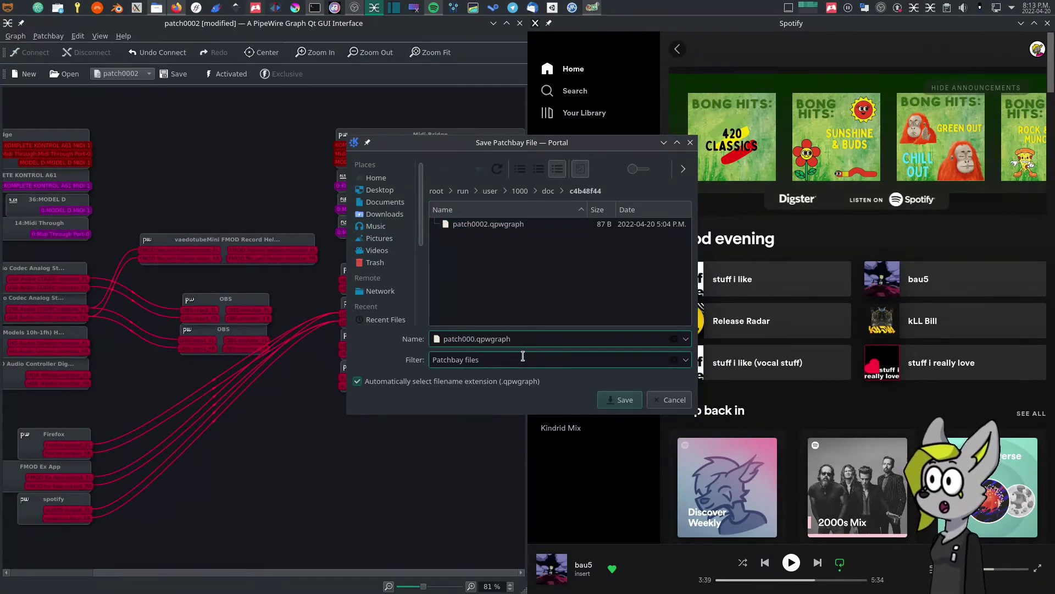
key("ctrl+a")
type("/home/insert/Documents/patch0001.qpwgraph")
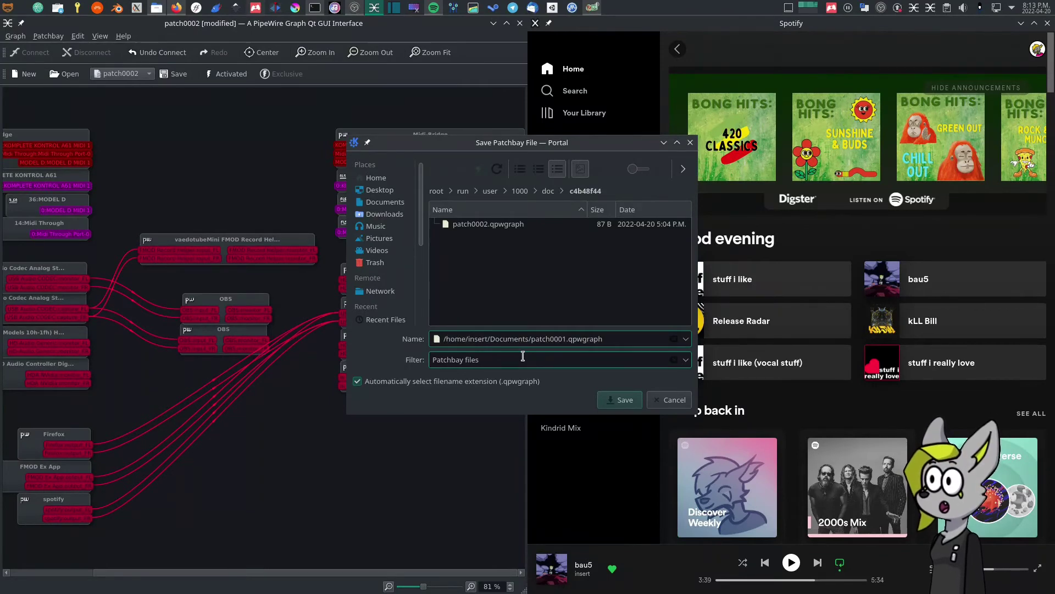
key("ctrl+a")
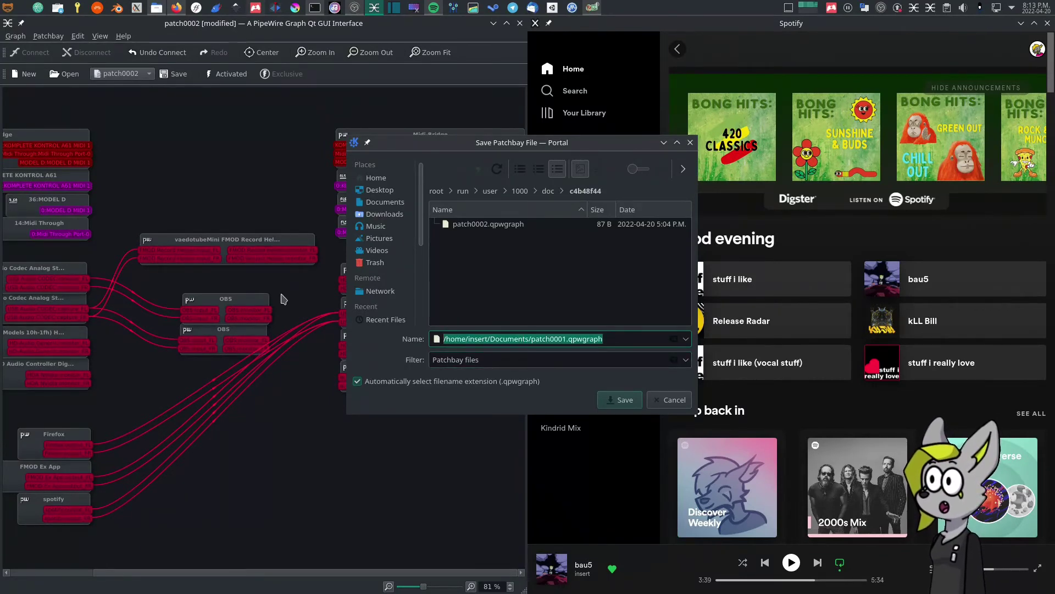
type("patch")
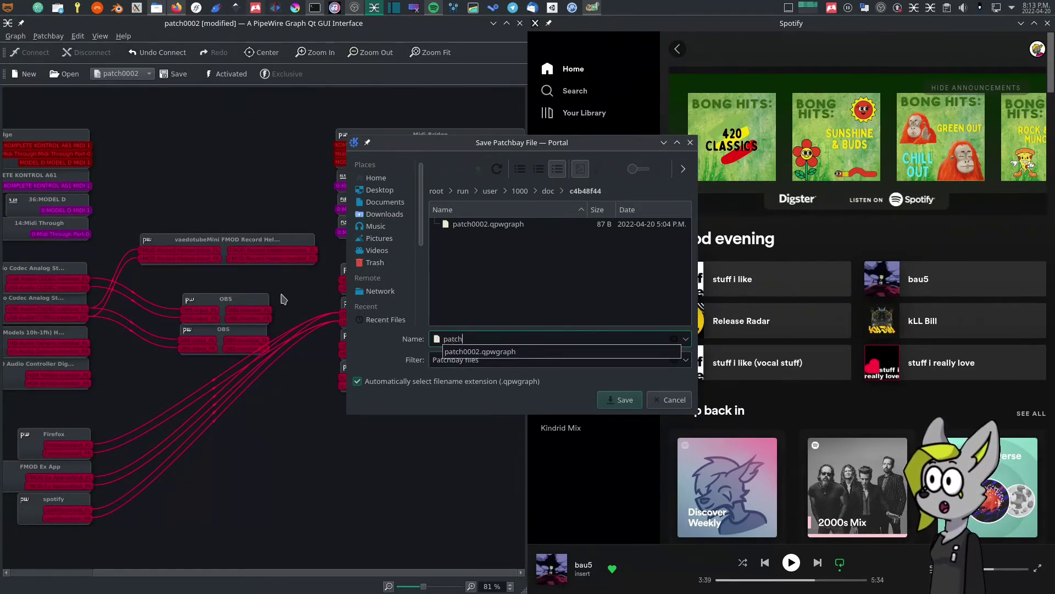
type("0003")
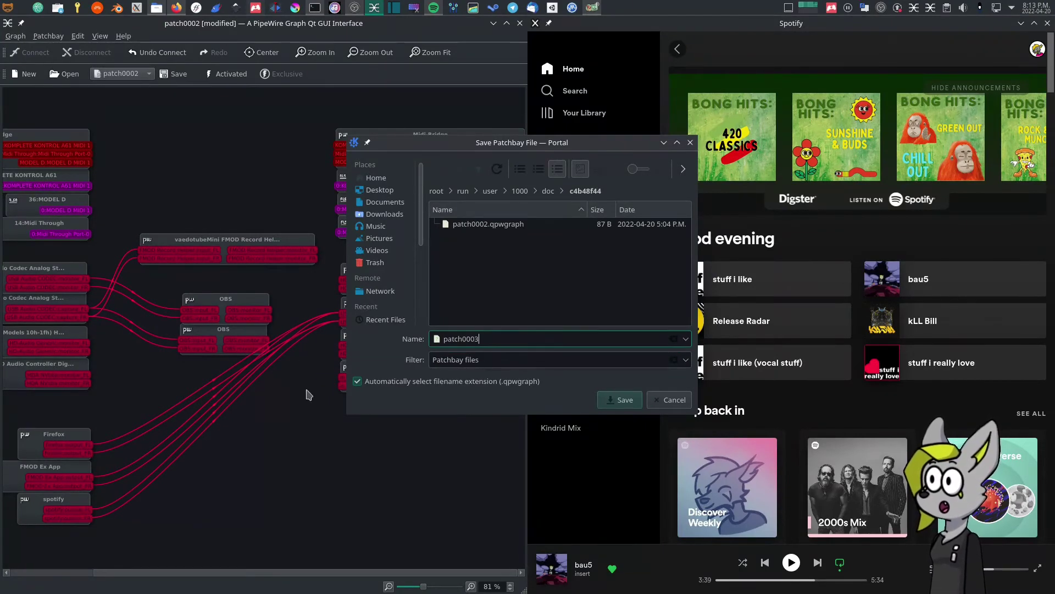
left_click(614, 402)
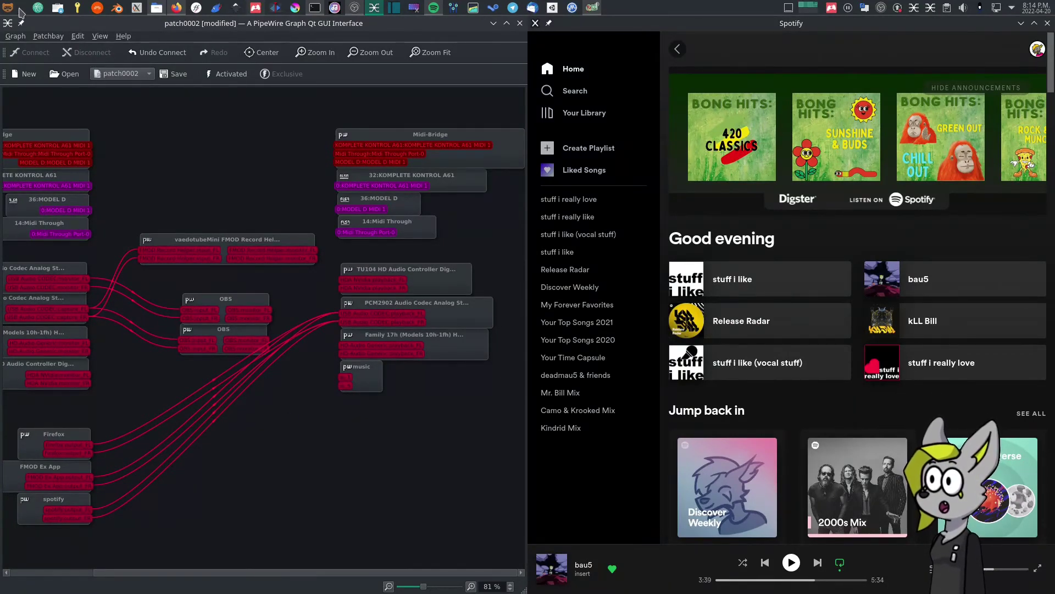
Open Discord and join the server's afk voice channel.
left_click(136, 7)
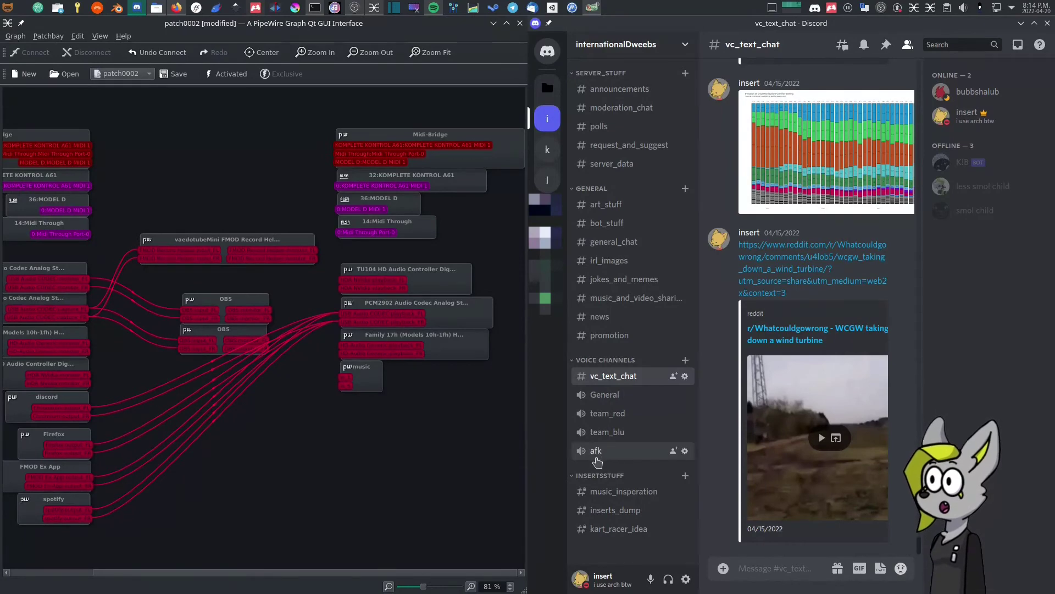
left_click(596, 458)
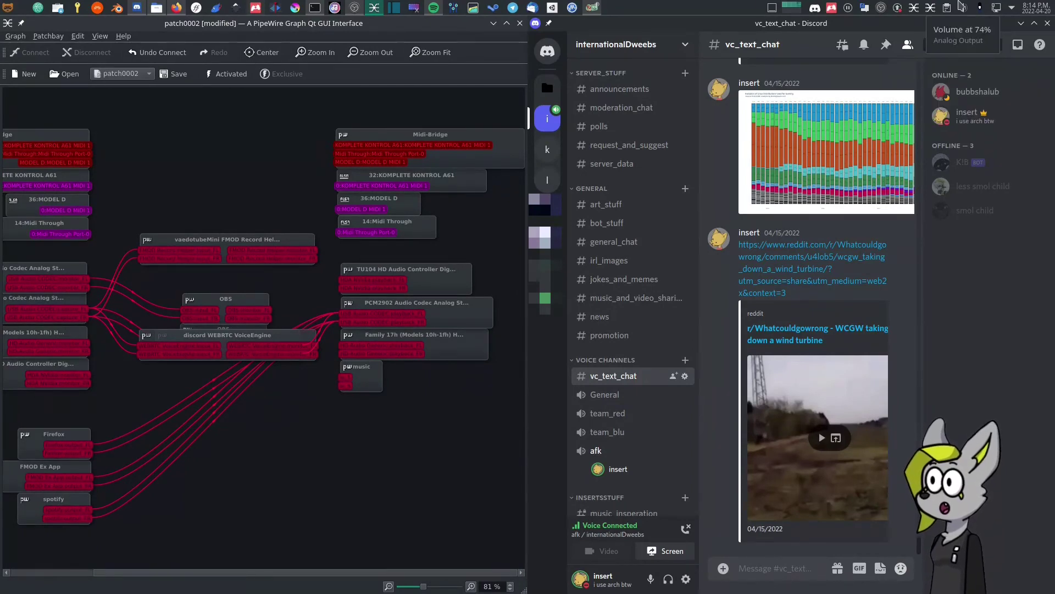
View the per-application audio volumes on the desktop and dismiss them.
left_click(946, 8)
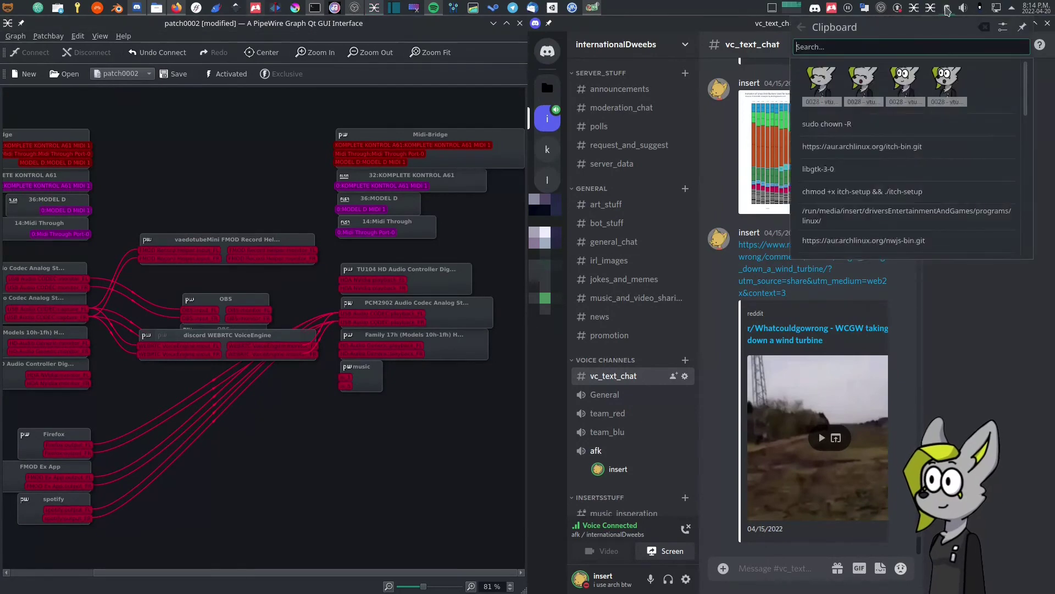
left_click(963, 7)
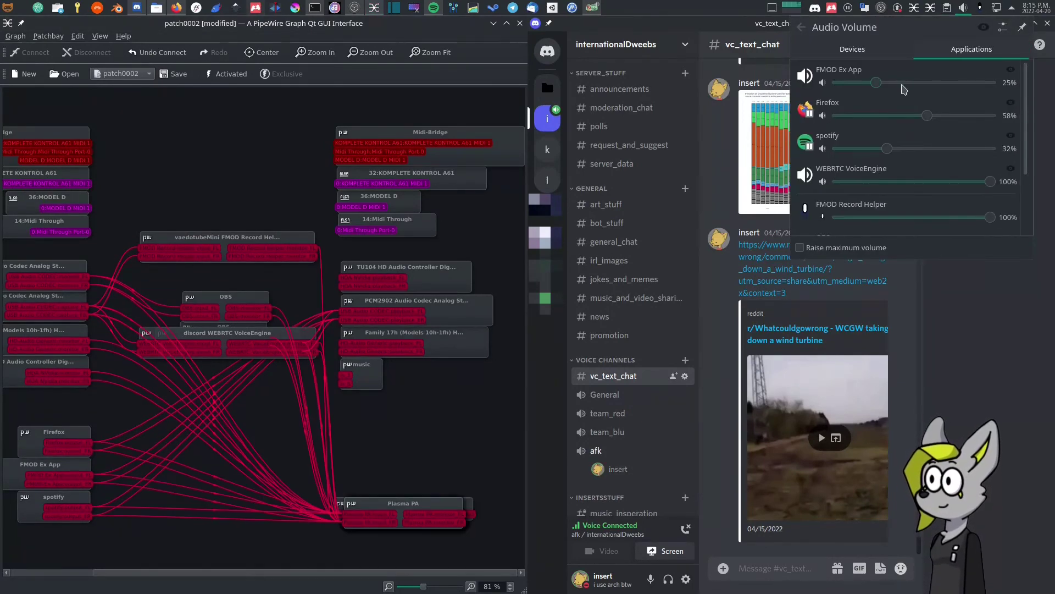
left_click(399, 486)
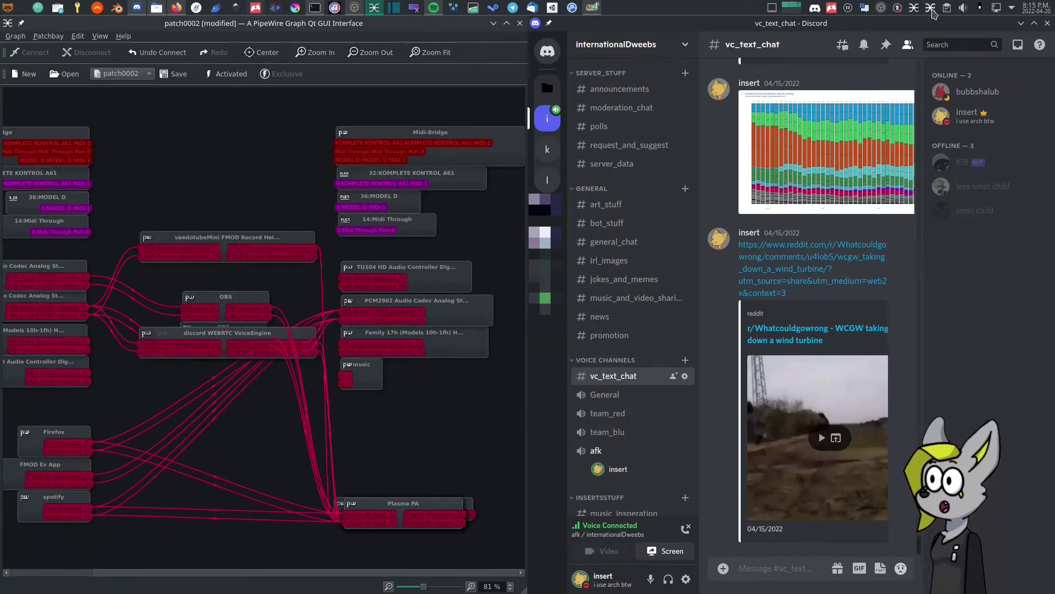
Quit both running qpwgraph instances, discarding the changes to patch0002, and relaunch qpwgraph.
right_click(932, 11)
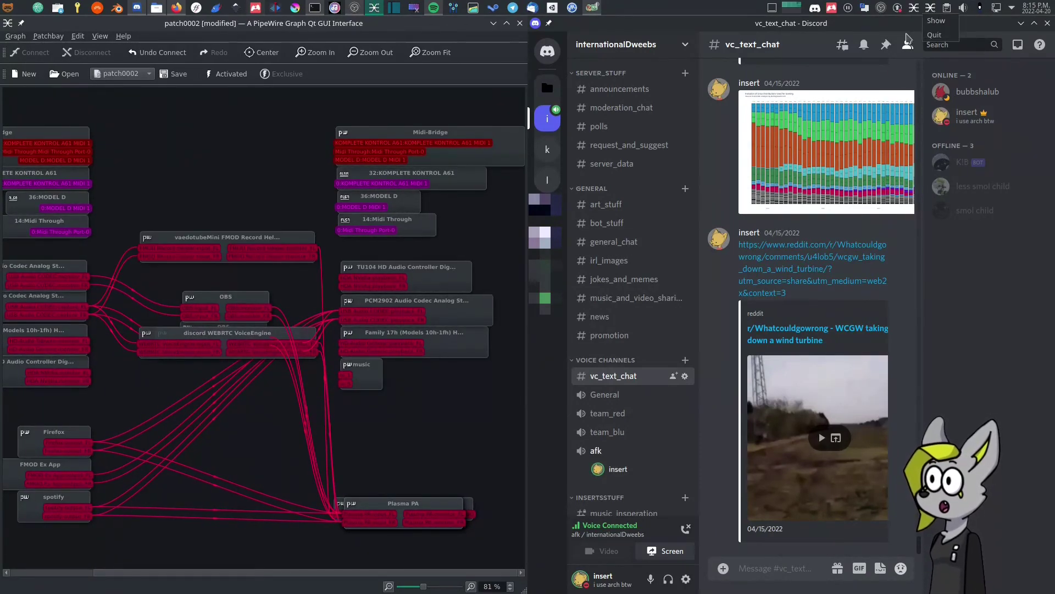
left_click(934, 35)
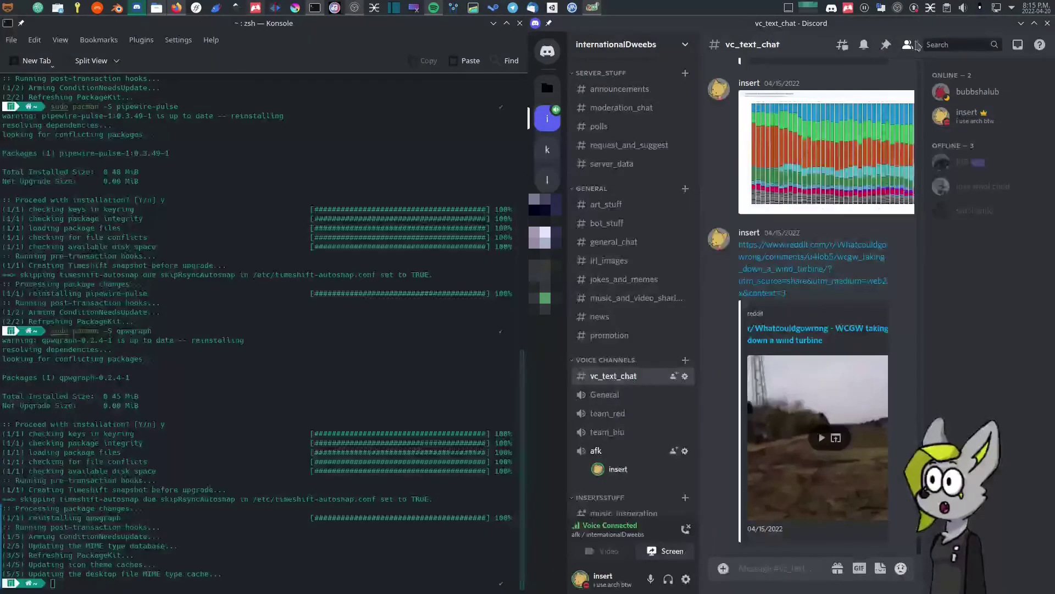
left_click(374, 7)
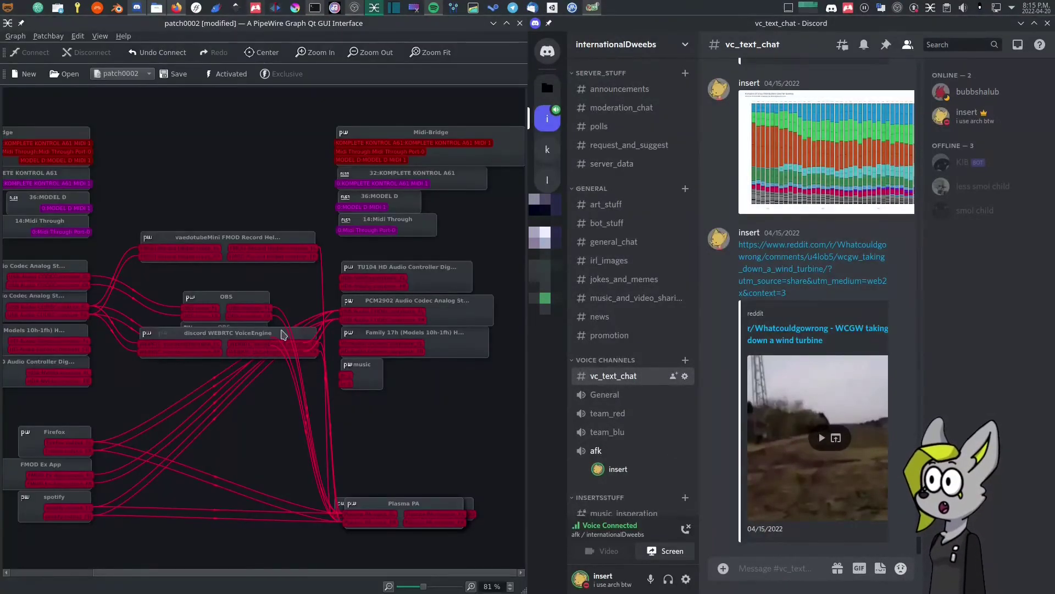
right_click(930, 8)
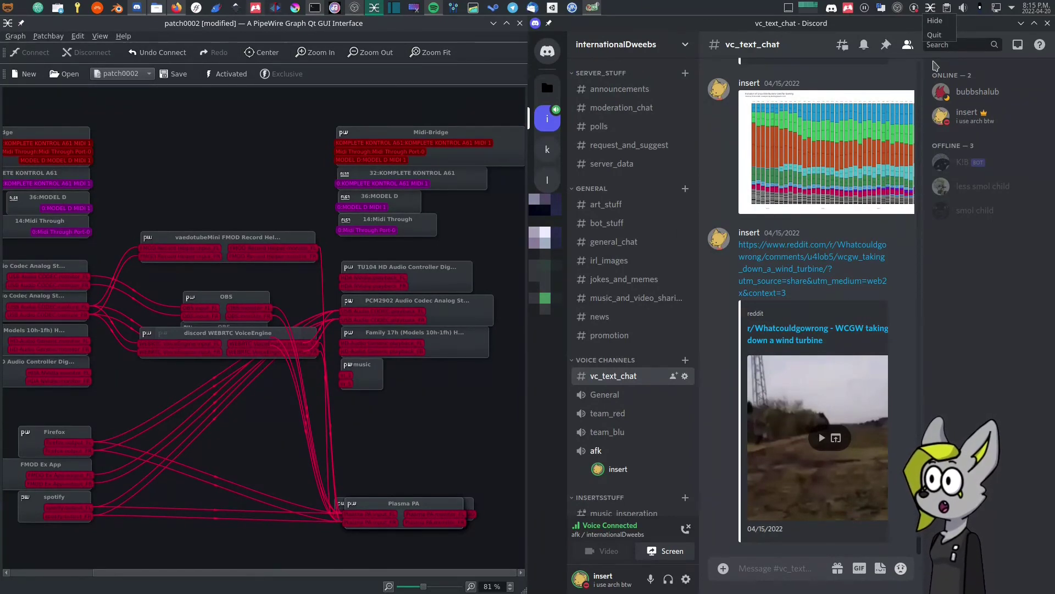
left_click(938, 34)
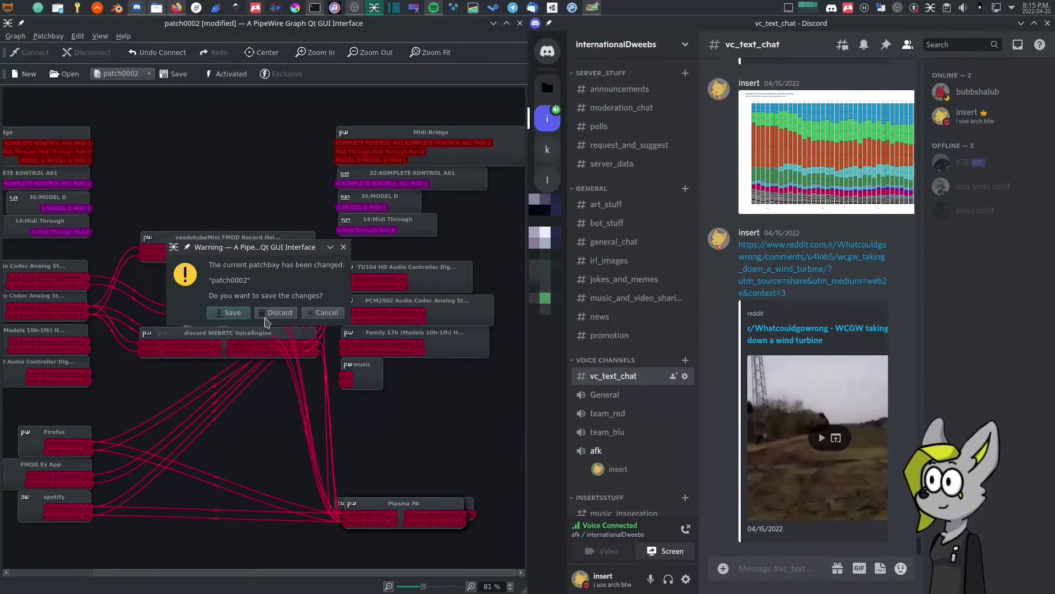
left_click(275, 313)
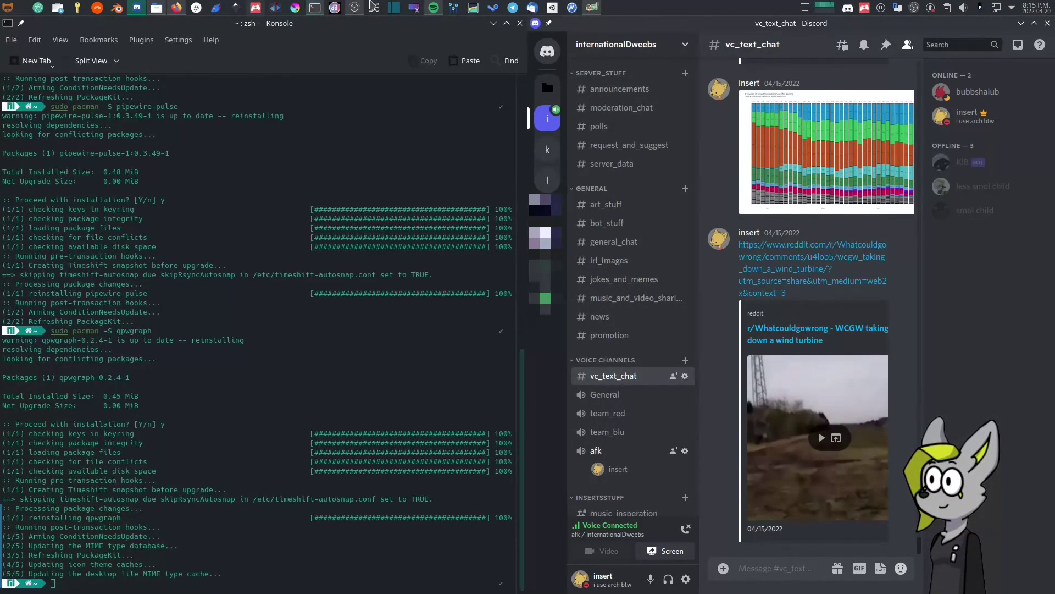
left_click(374, 8)
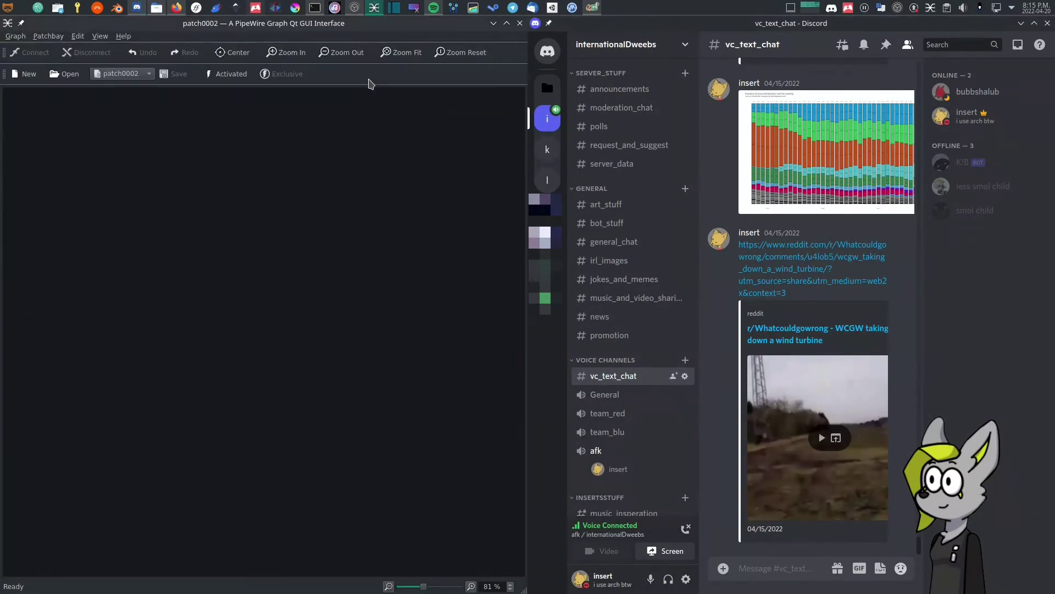
left_click(270, 333)
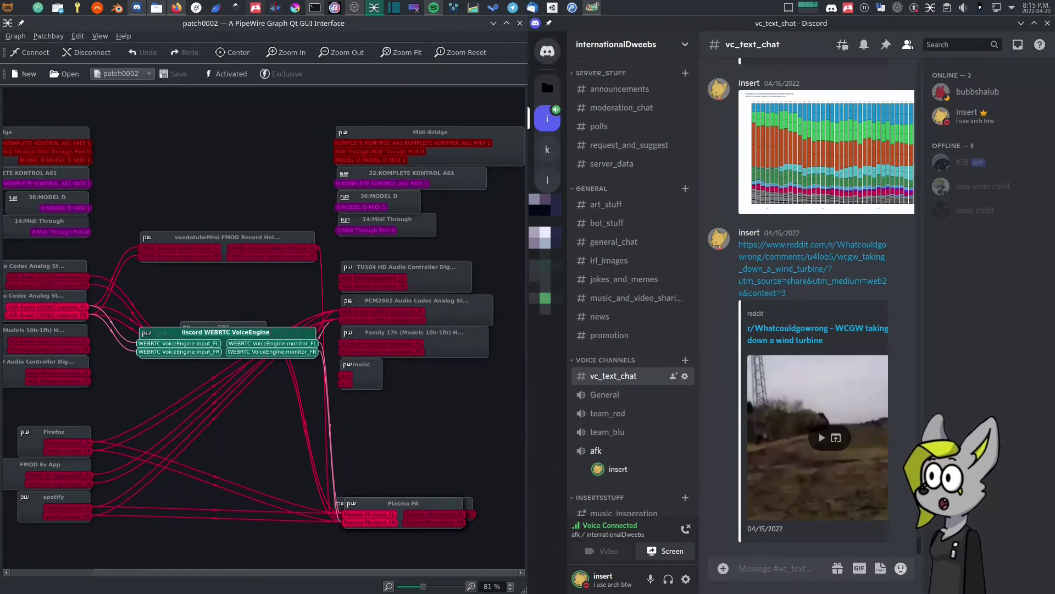
left_click(323, 308)
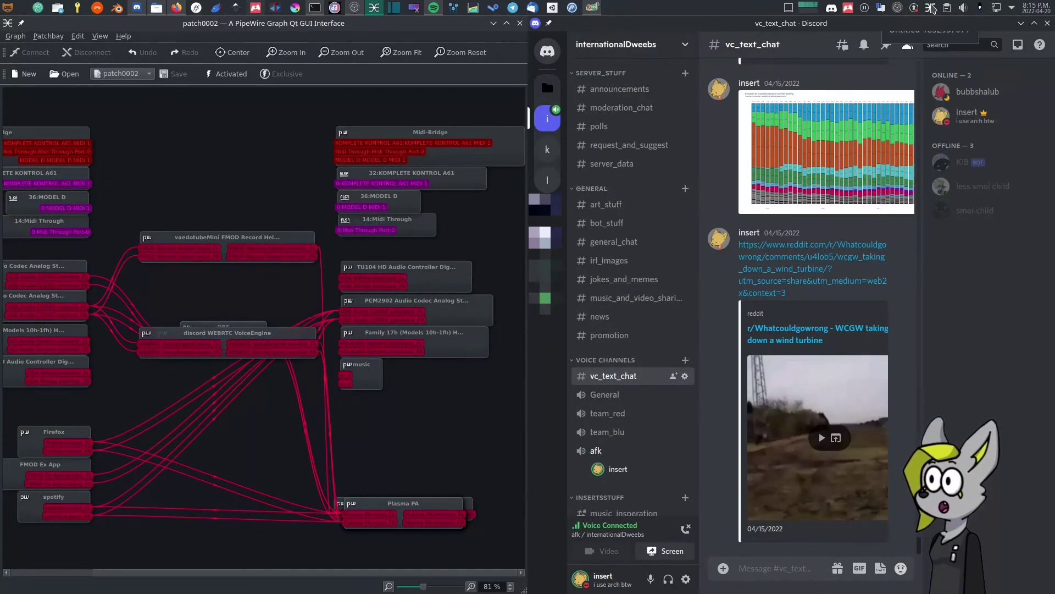
right_click(930, 8)
key("Escape")
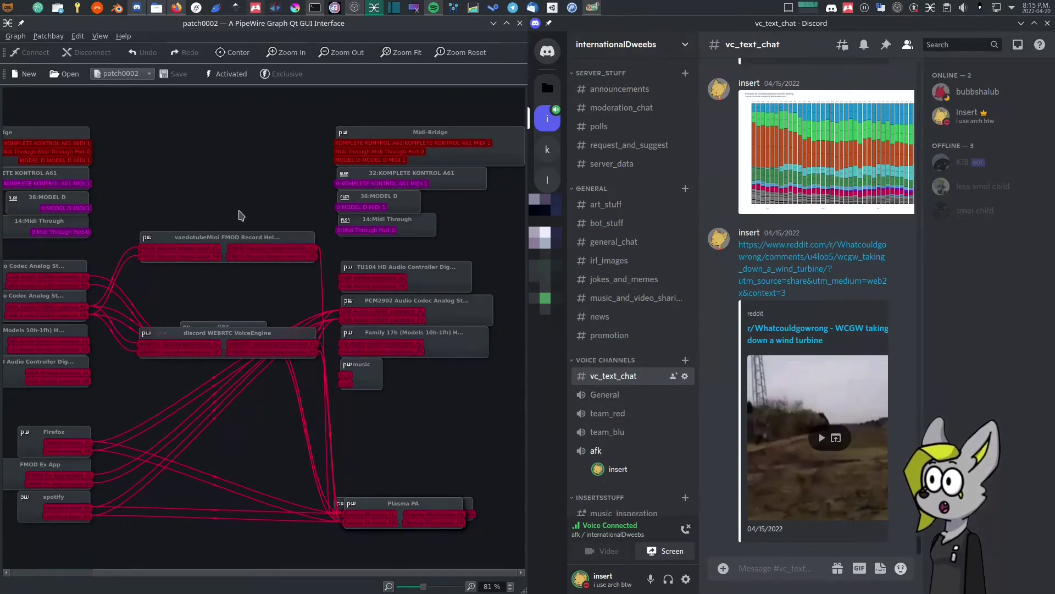
Move the two overlapping discord WEBRTC VoiceEngine nodes below the OBS node, one under the other.
left_click_drag(236, 236, 254, 319)
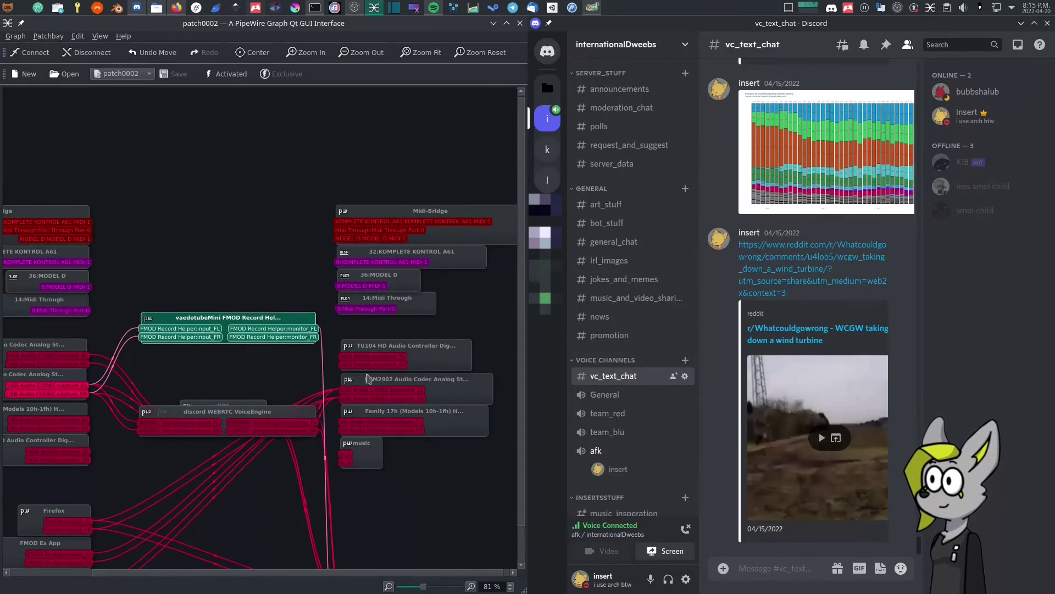
left_click_drag(275, 376, 222, 431)
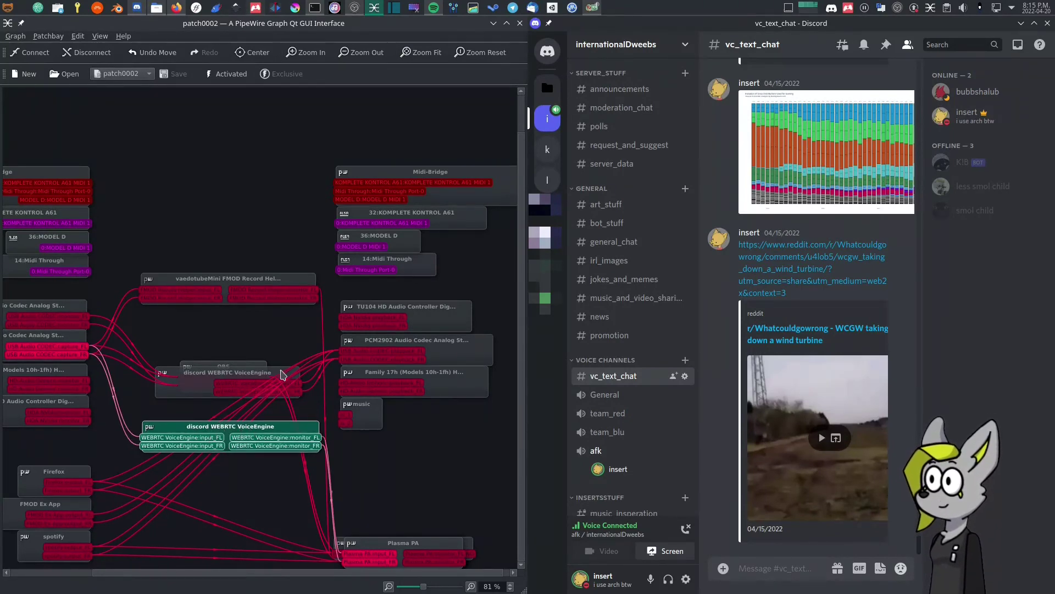
left_click_drag(279, 370, 284, 391)
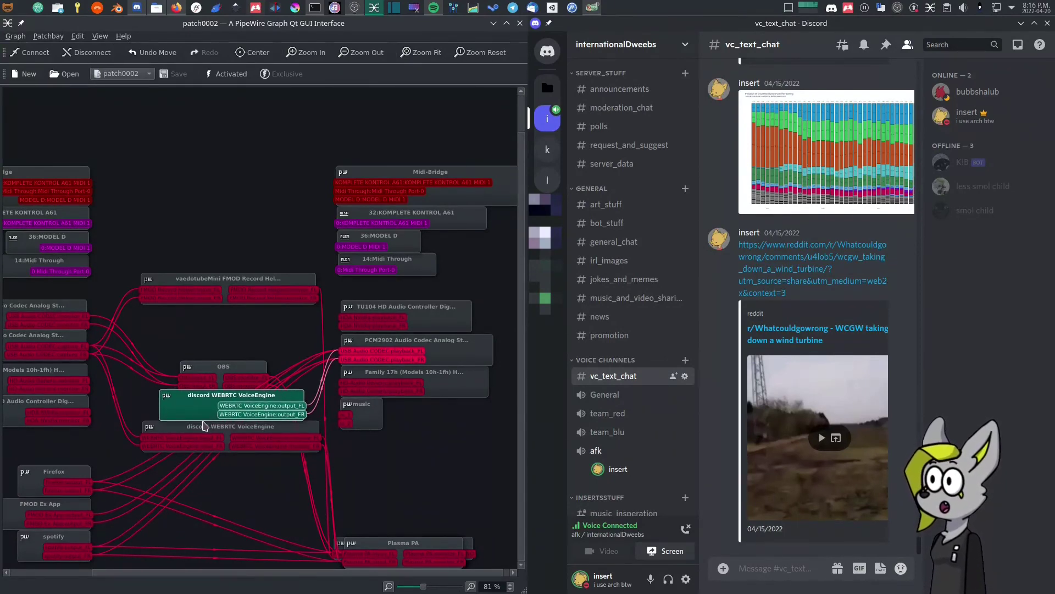
right_click(218, 396)
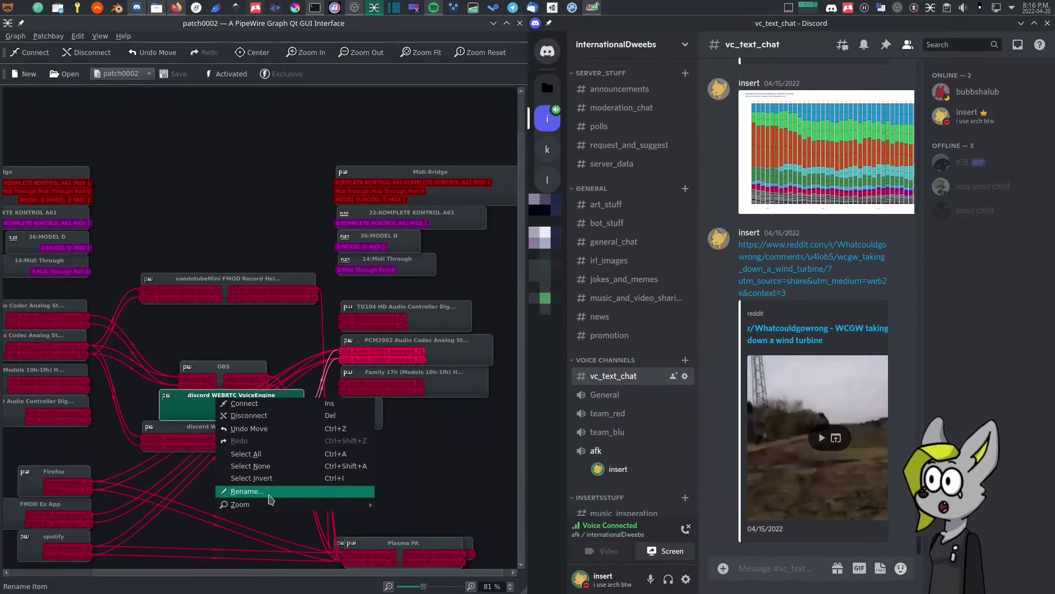
left_click(245, 421)
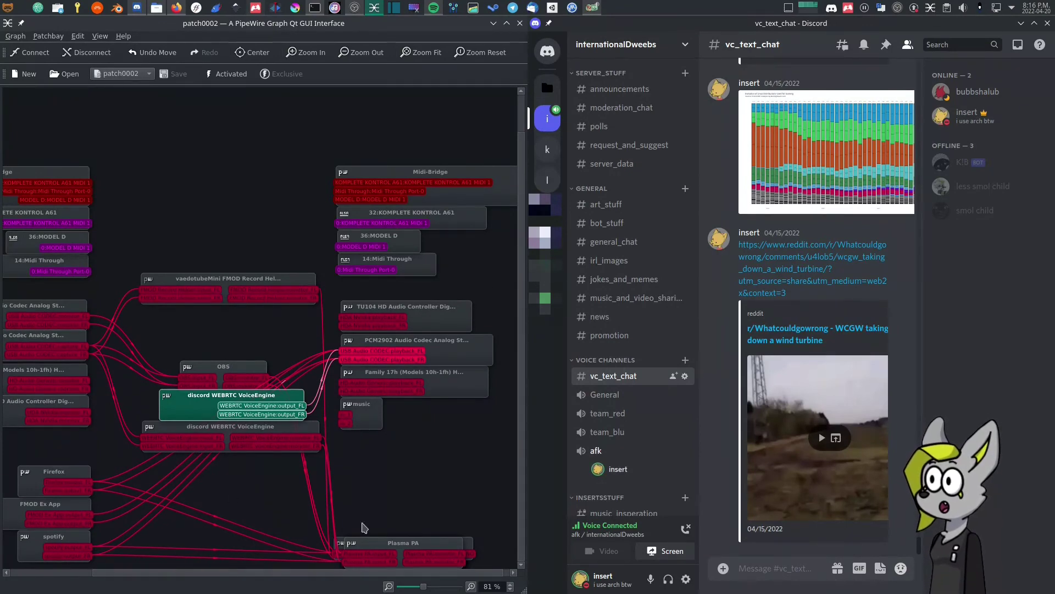
Separate the stacked Plasma PA nodes, placing one below the music node and another above the TU104 HD Audio Controller node.
left_click_drag(417, 545, 417, 445)
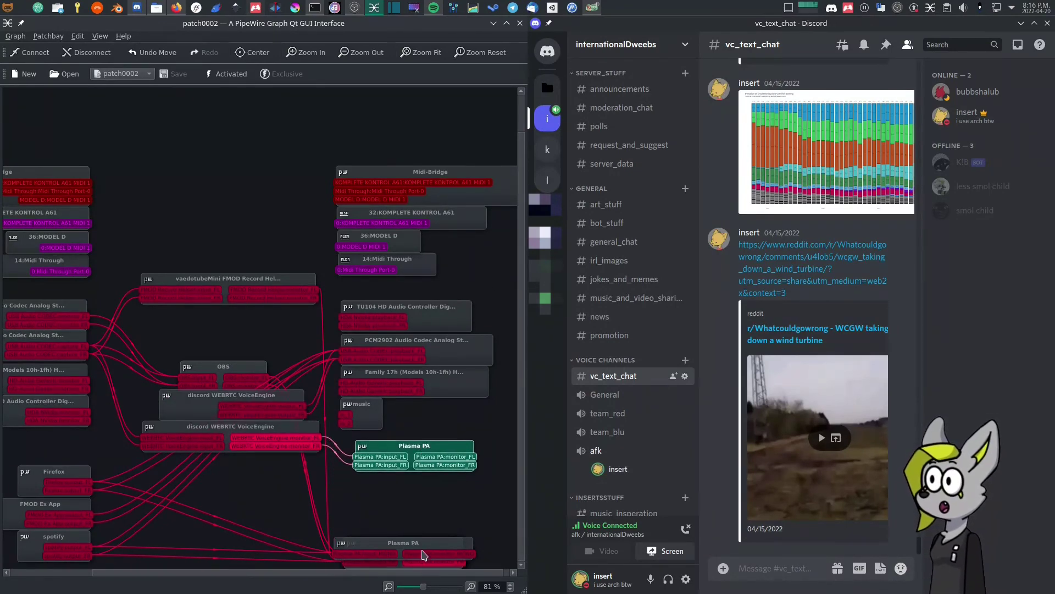
left_click_drag(428, 545, 432, 282)
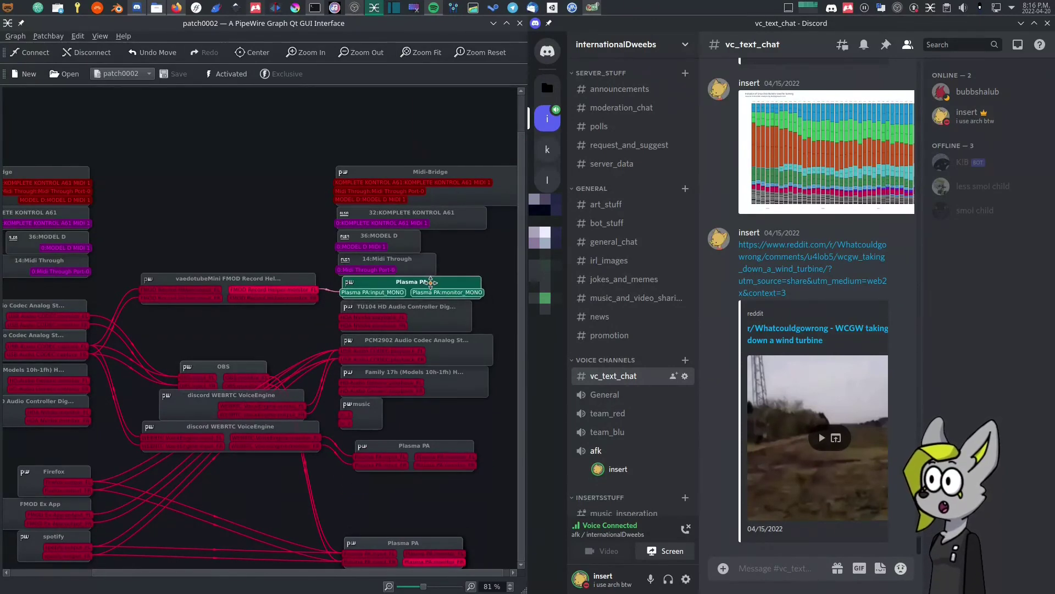
left_click(384, 465)
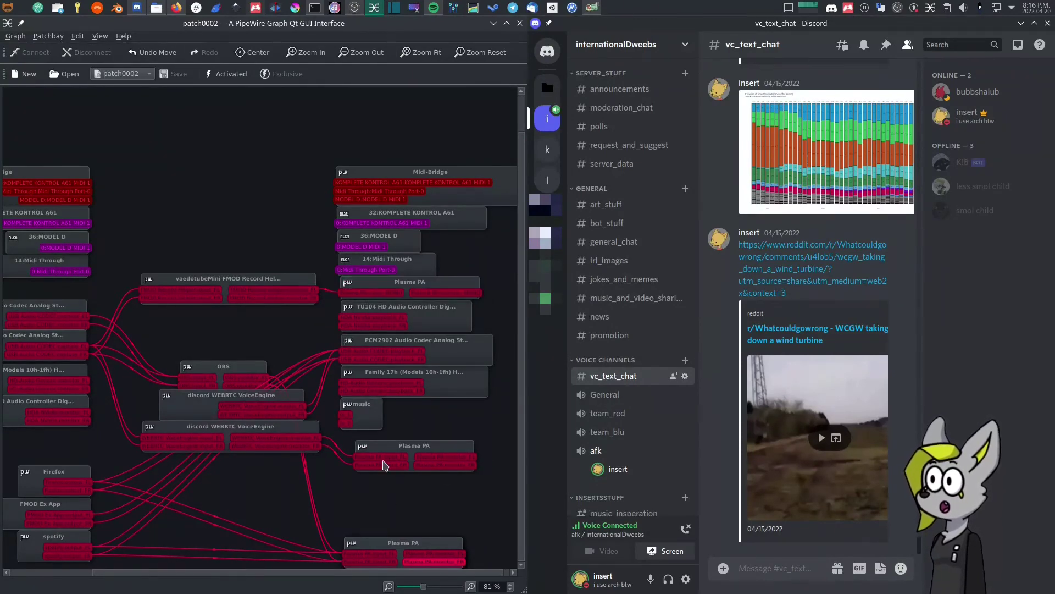
Highlight the lower discord WEBRTC VoiceEngine node's connections and check the input and output devices in Discord's Voice & Video settings.
left_click_drag(242, 424, 257, 430)
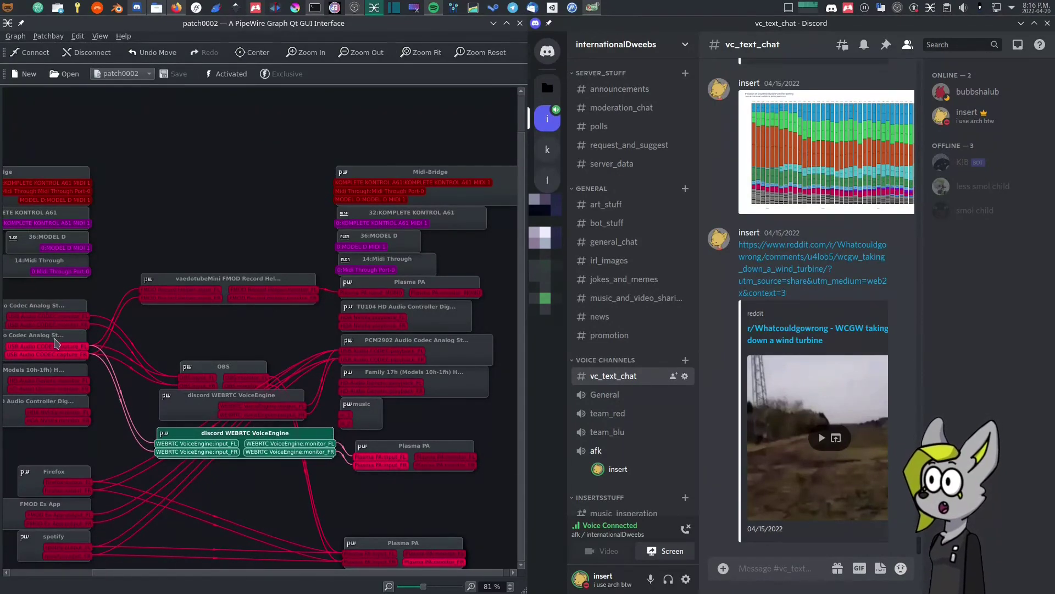
left_click(686, 579)
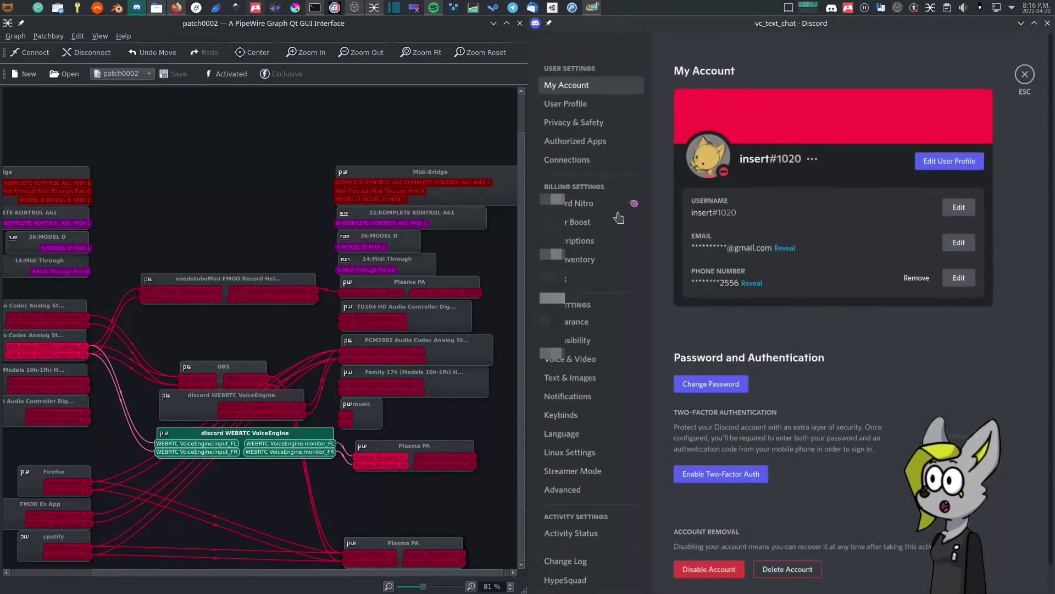
left_click(583, 358)
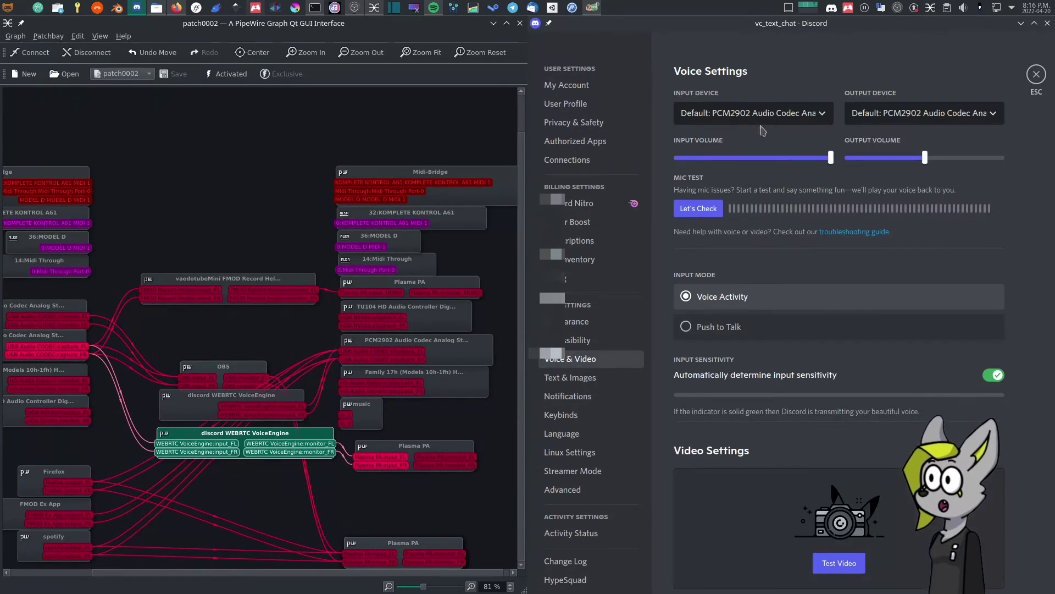
left_click(1036, 75)
Align the lower discord WEBRTC VoiceEngine node and its connected Plasma PA node side by side, with Plasma PA directly below the music node.
left_click(36, 336)
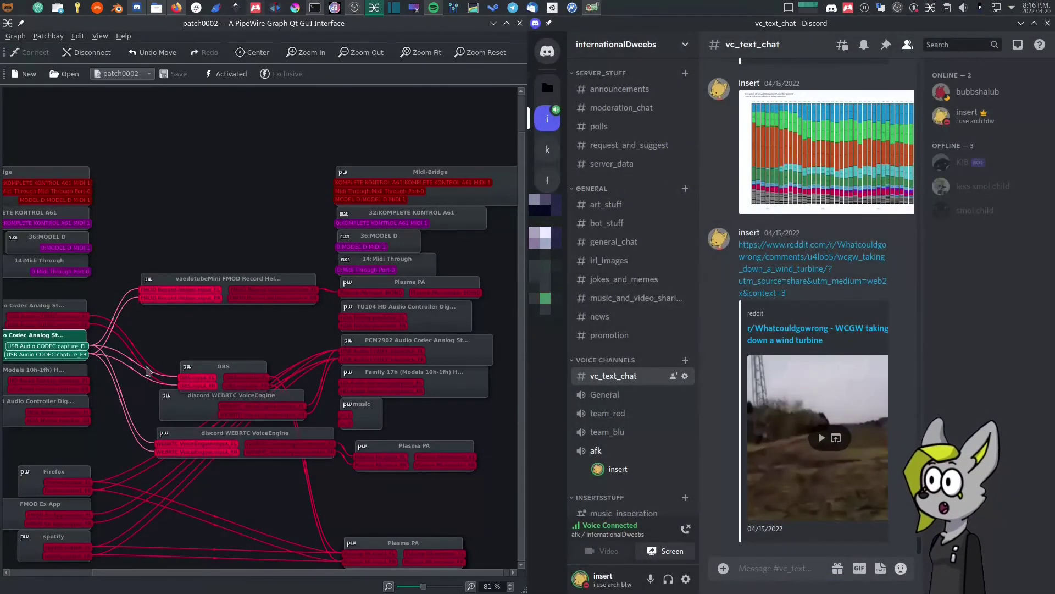
left_click_drag(262, 433, 258, 436)
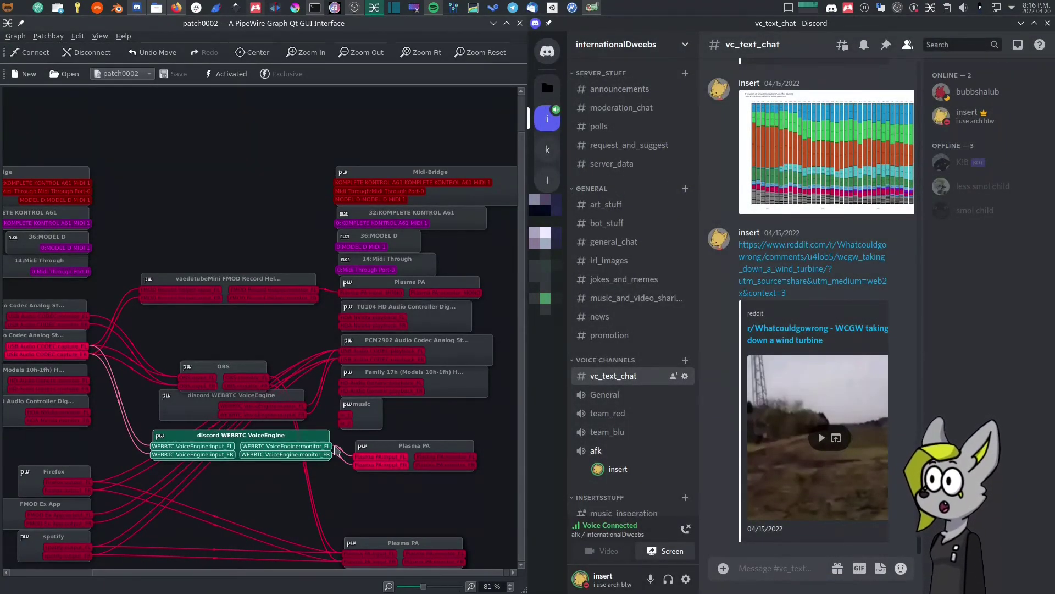
left_click(421, 452)
left_click_drag(421, 445, 403, 436)
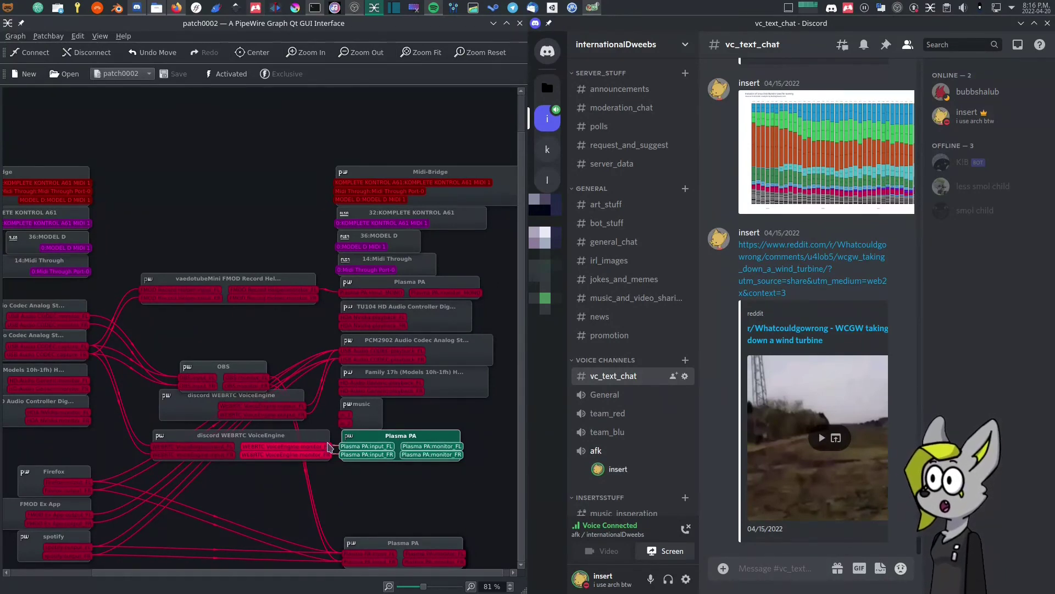
left_click_drag(377, 438, 376, 438)
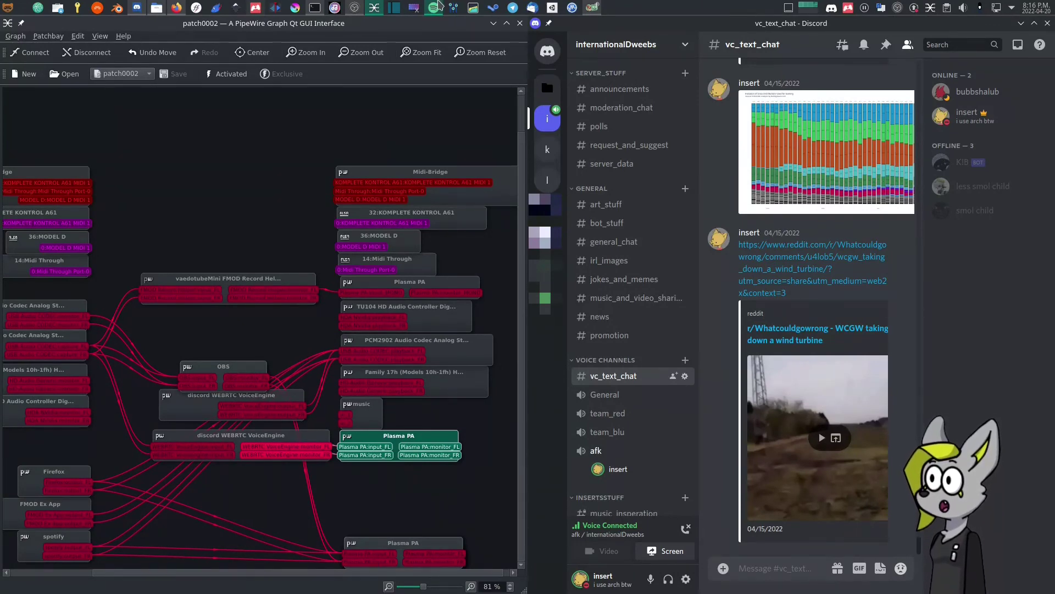
Connect spotify's output_FL and output_FR to the lower discord WEBRTC VoiceEngine's input_FL and input_FR, and disconnect both links again.
left_click_drag(85, 547, 155, 456)
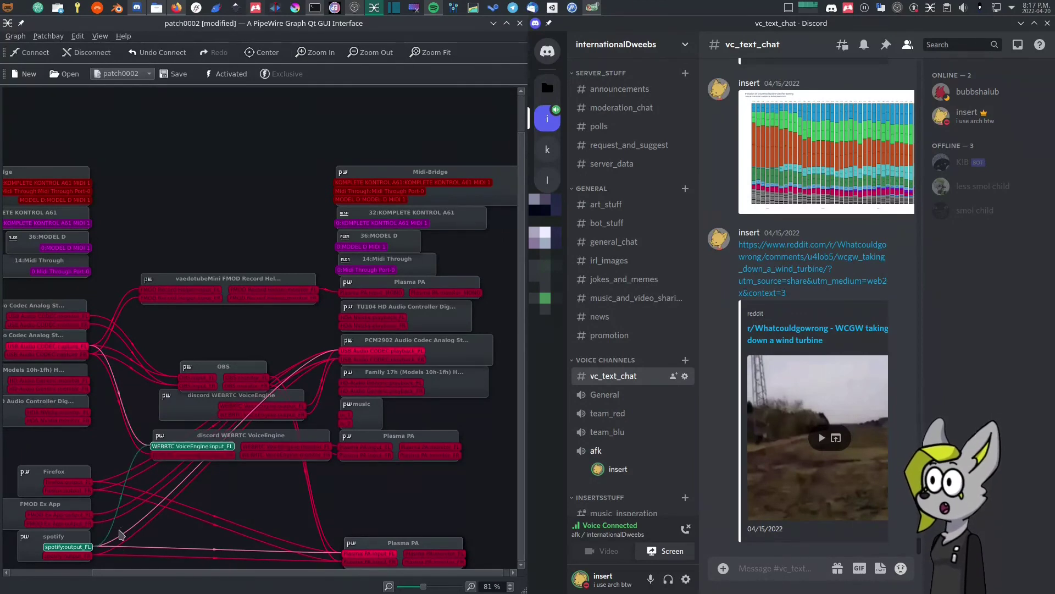
left_click_drag(89, 556, 192, 454)
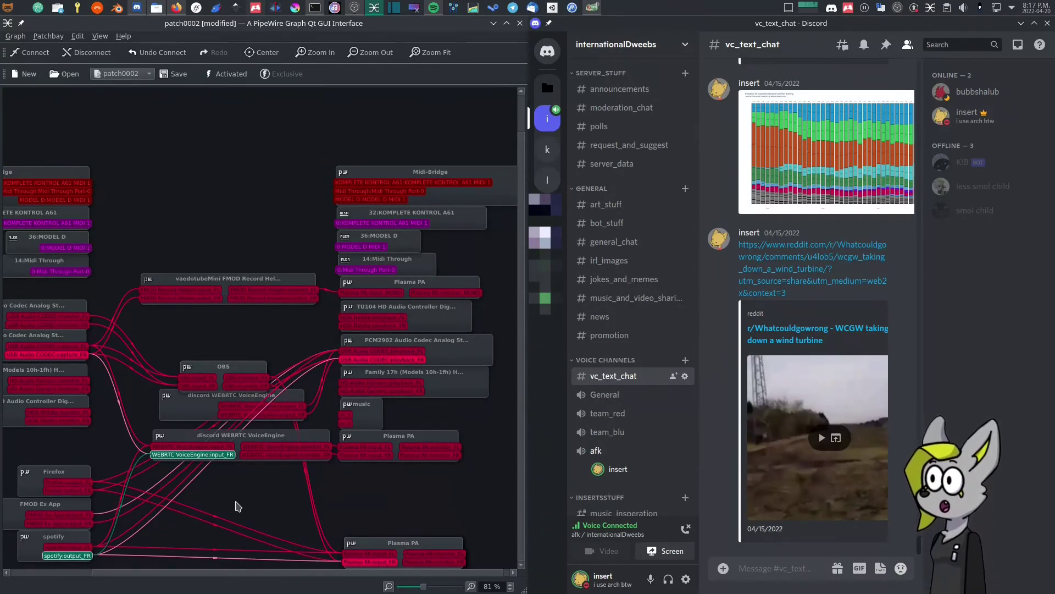
left_click_drag(114, 498, 127, 505)
key("ctrl+d")
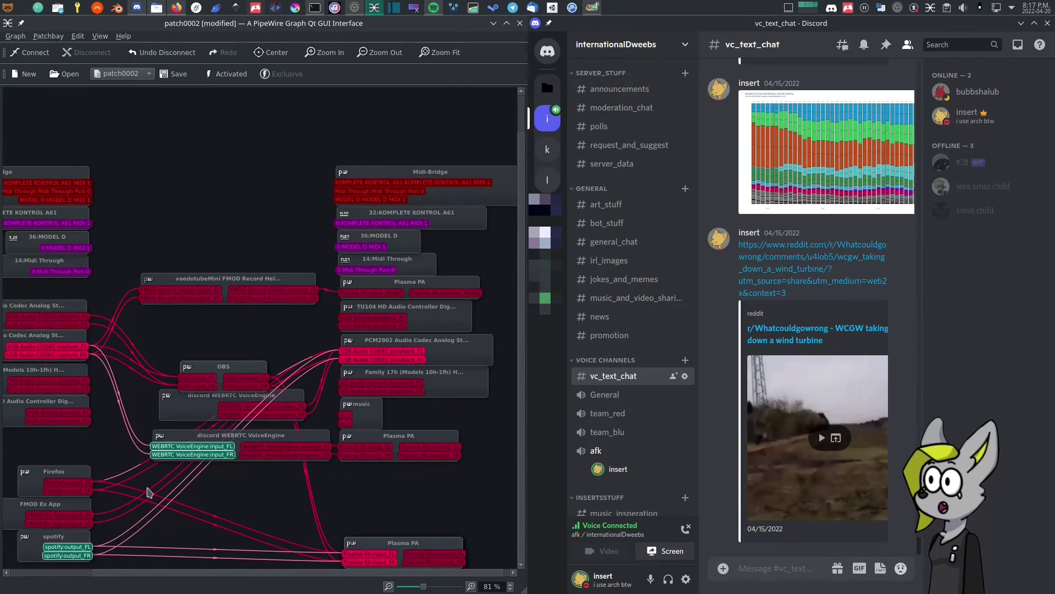
left_click(435, 154)
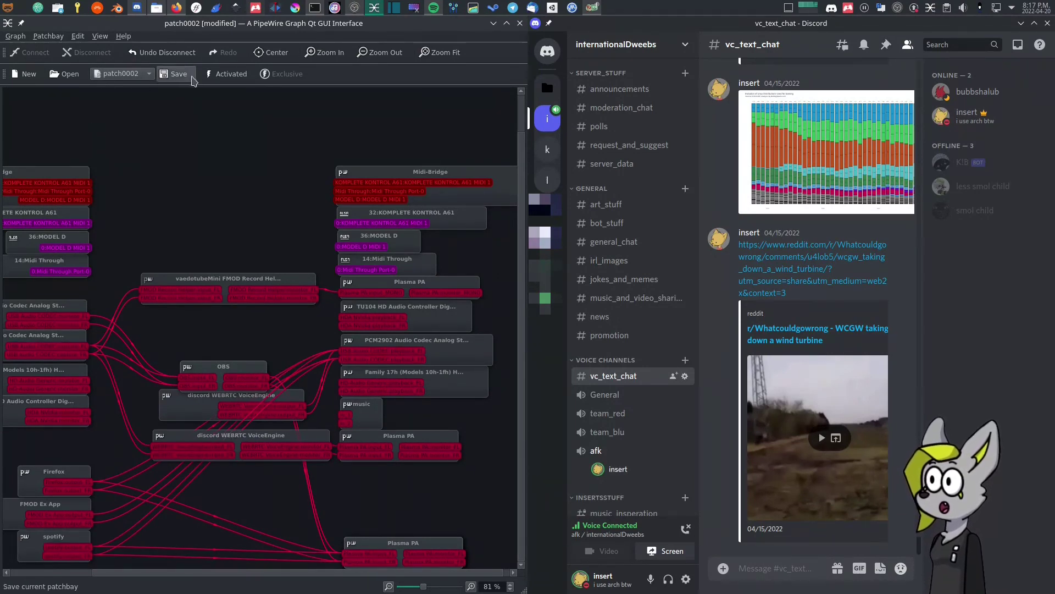
left_click(100, 37)
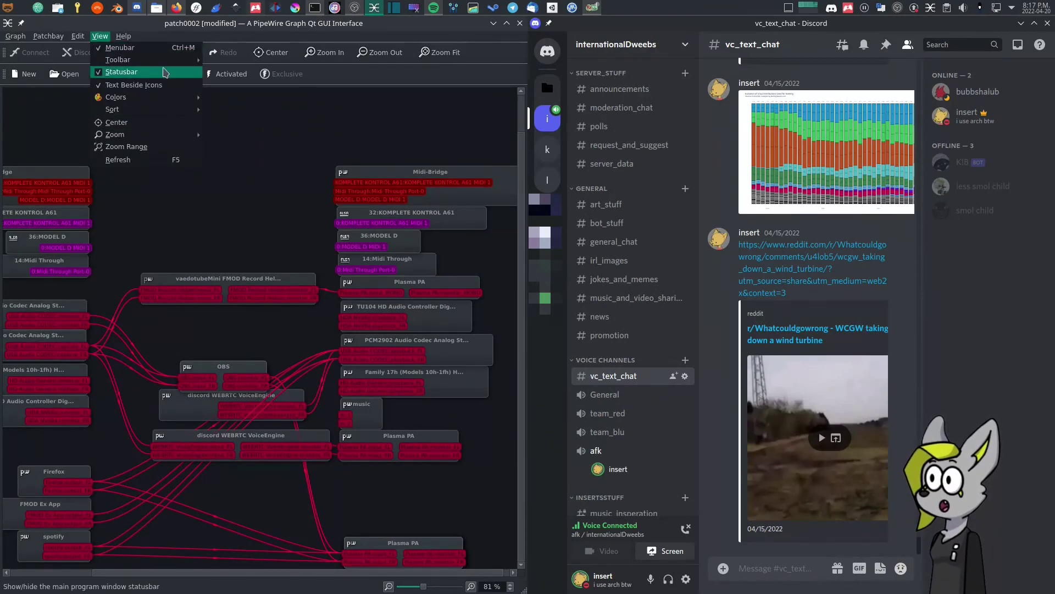
left_click(19, 113)
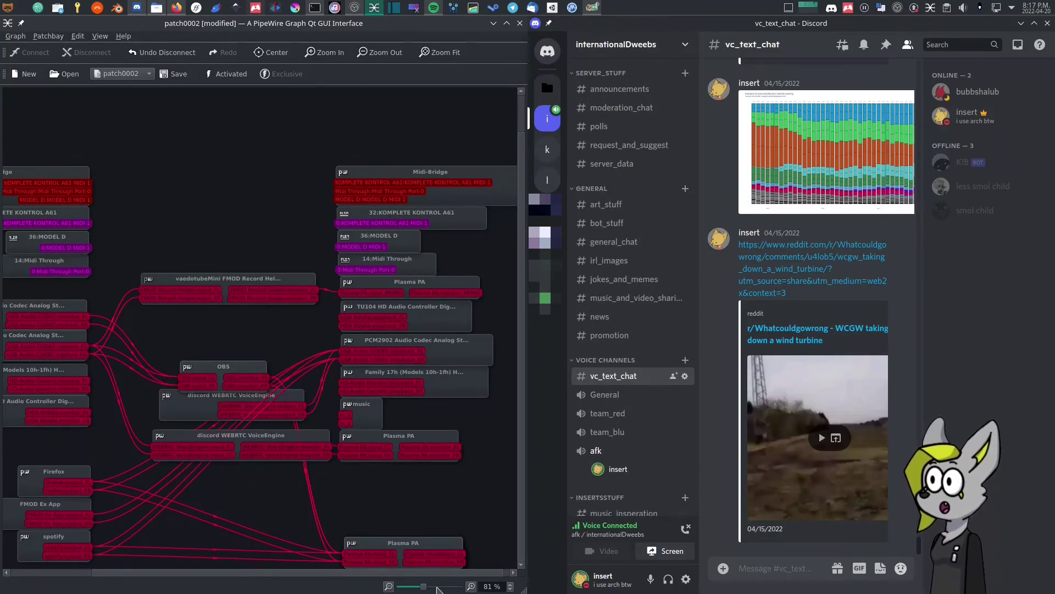
mouse_move(424, 587)
left_mouse_down()
mouse_move(440, 586)
mouse_move(420, 582)
left_mouse_up()
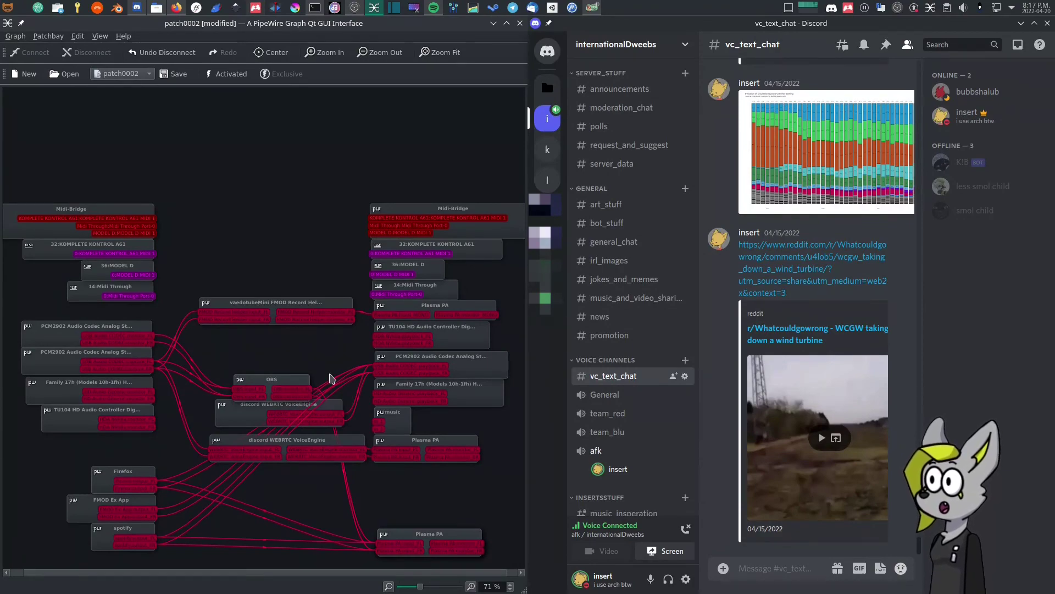
scroll(325, 369, "up", 2)
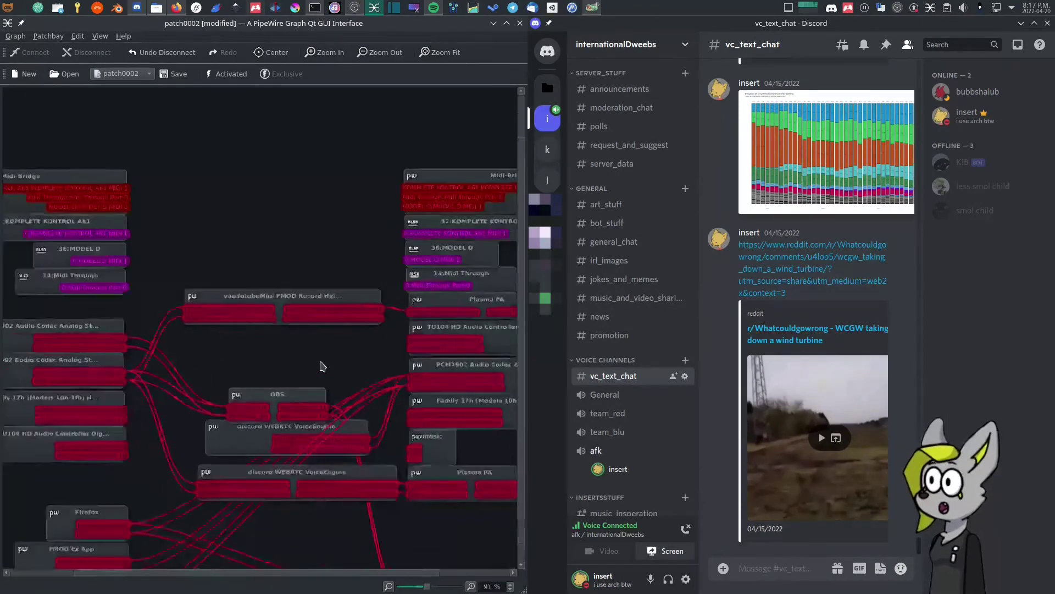
scroll(327, 359, "up", 1)
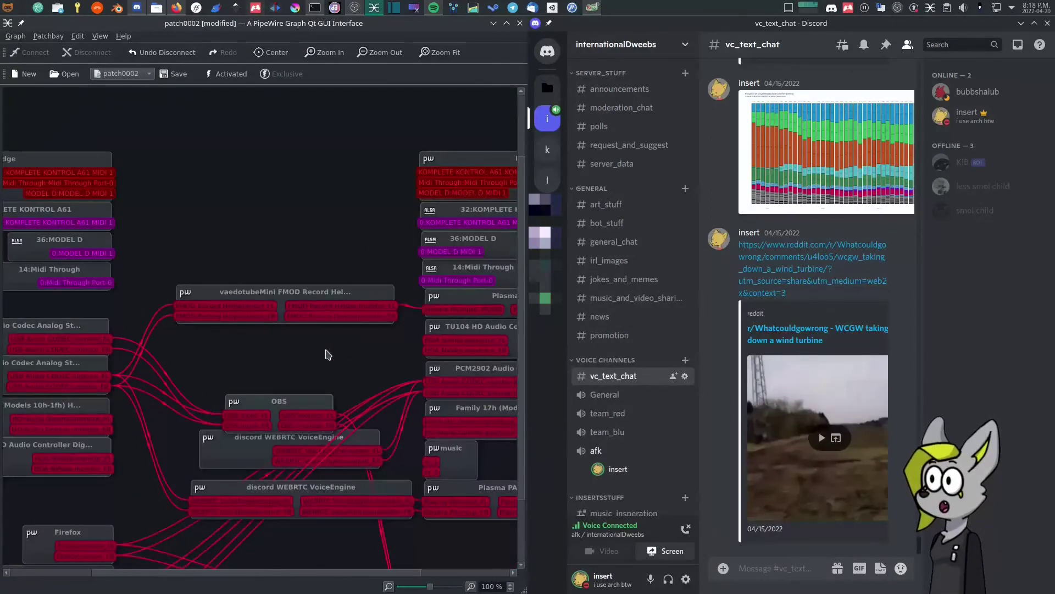
scroll(327, 354, "down", 3)
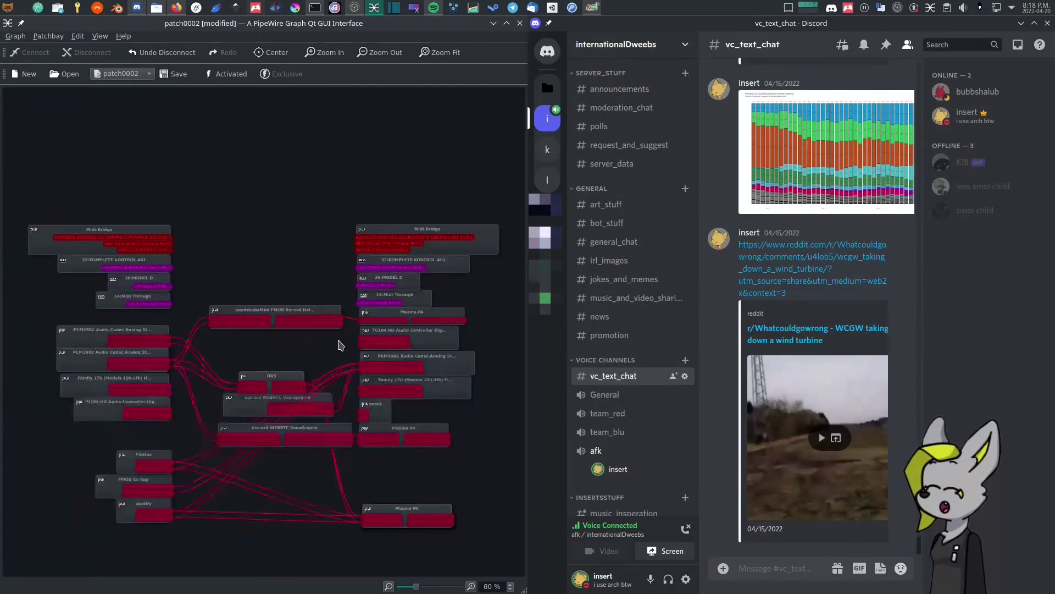
scroll(337, 347, "down", 1)
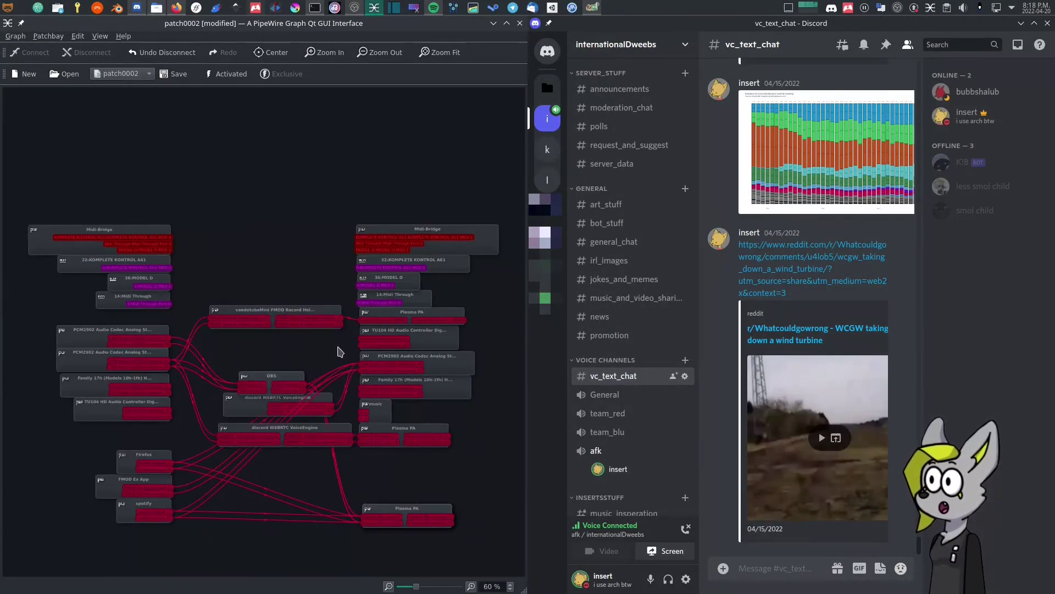